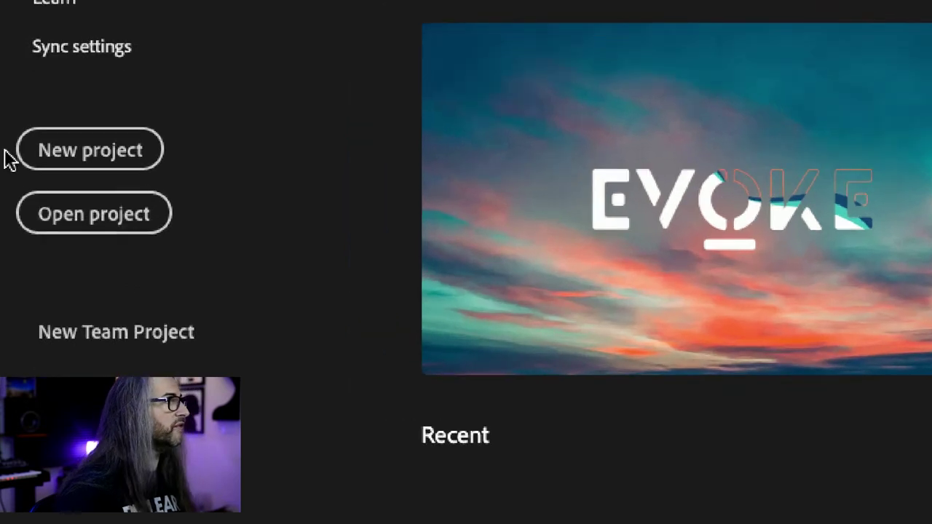
# Step: Create a new project and import AdobeStock_194926293.mov as footage
pyautogui.click(93, 150)
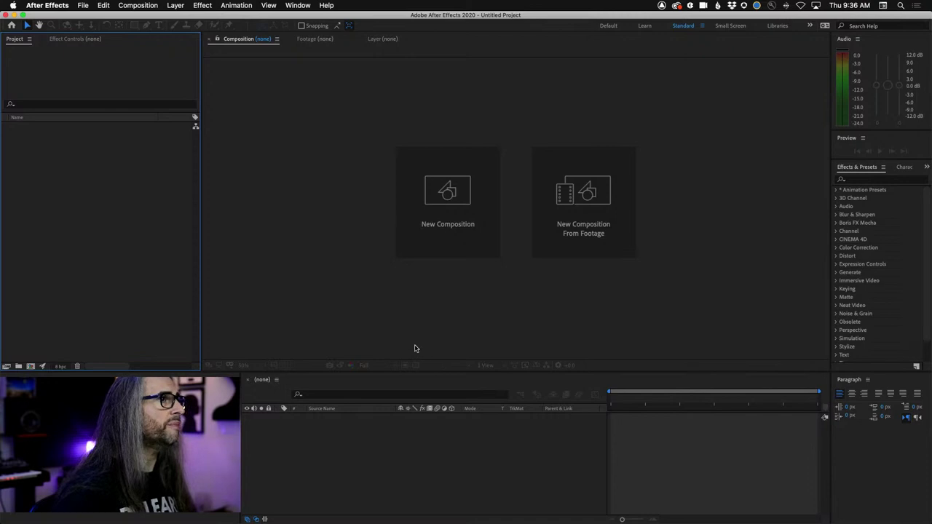
pyautogui.press('super+i')
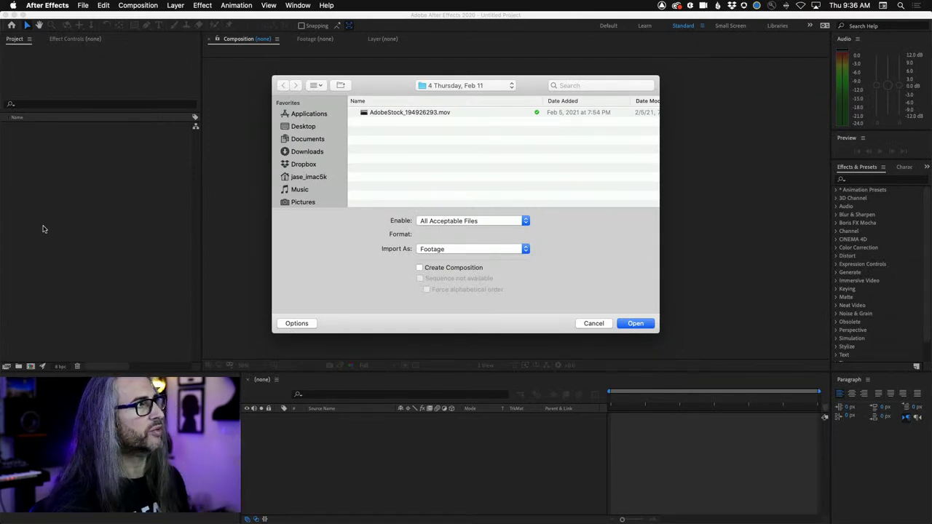
pyautogui.click(400, 114)
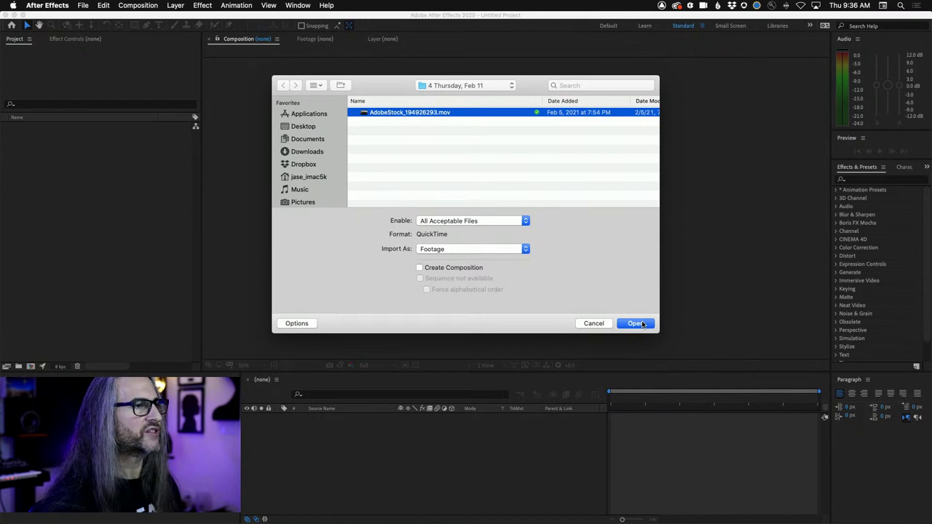
pyautogui.click(635, 323)
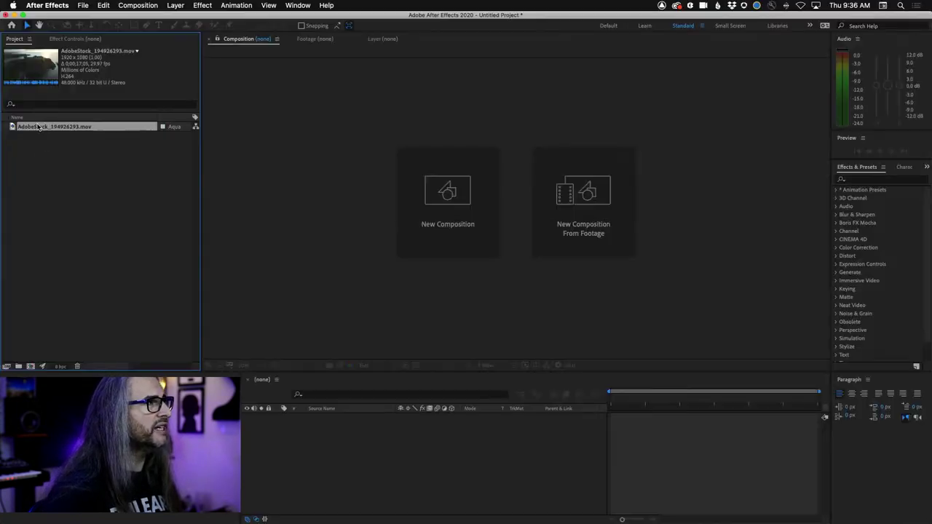
# Step: Open the imported clip in the Footage viewer and set its in point to 0;00;02;29 and out point to 0;00;07;12
pyautogui.doubleClick(13, 128)
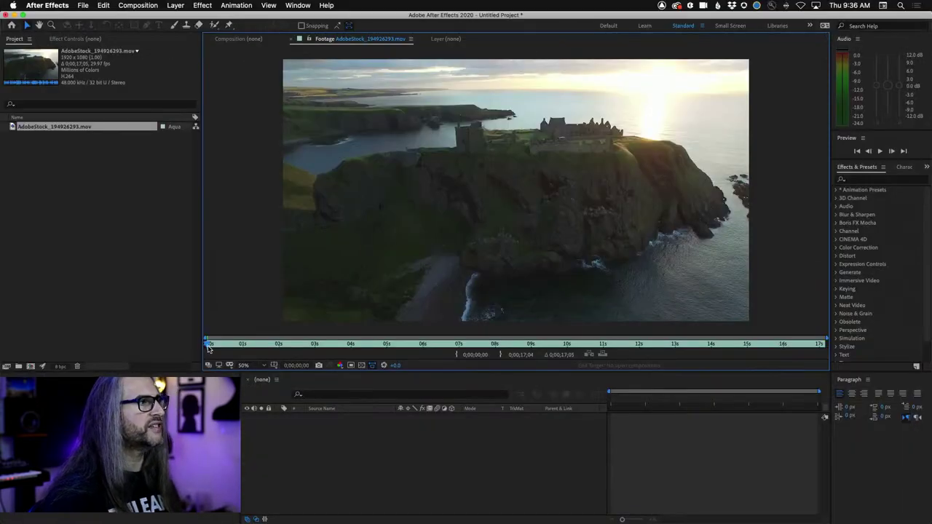
pyautogui.click(506, 344)
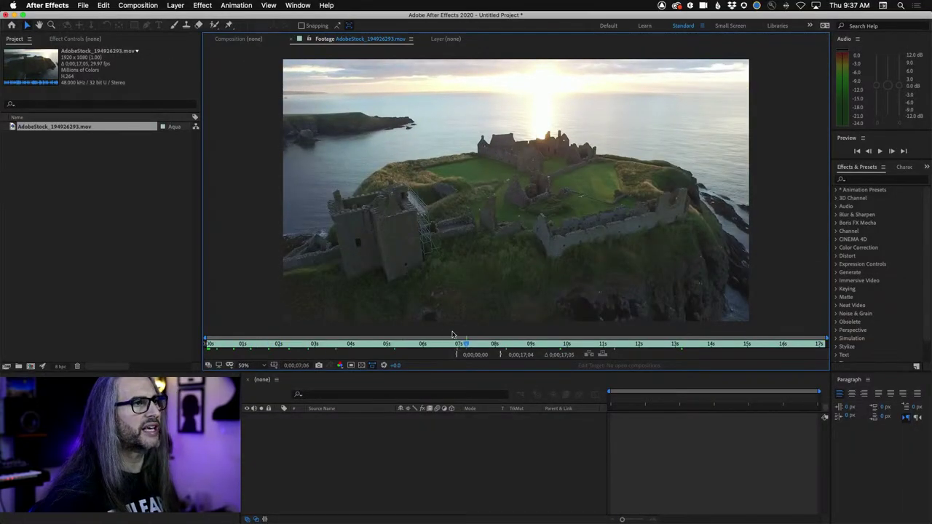
pyautogui.click(241, 344)
pyautogui.moveTo(242, 344); pyautogui.dragTo(316, 341)
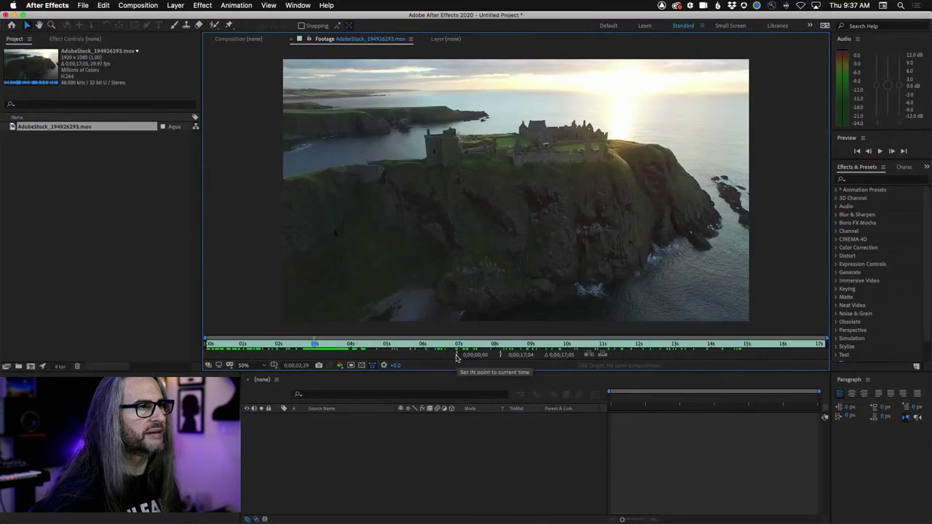
pyautogui.click(457, 357)
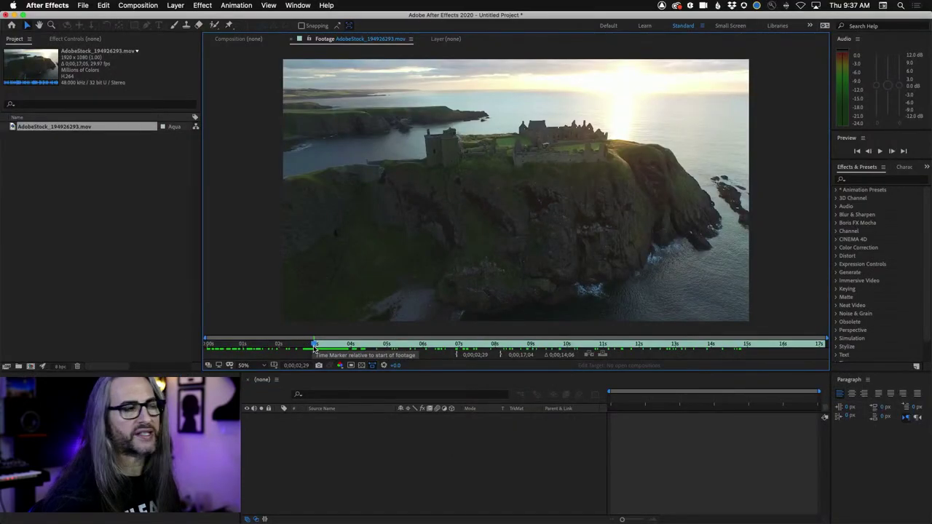
pyautogui.moveTo(314, 347); pyautogui.dragTo(478, 351)
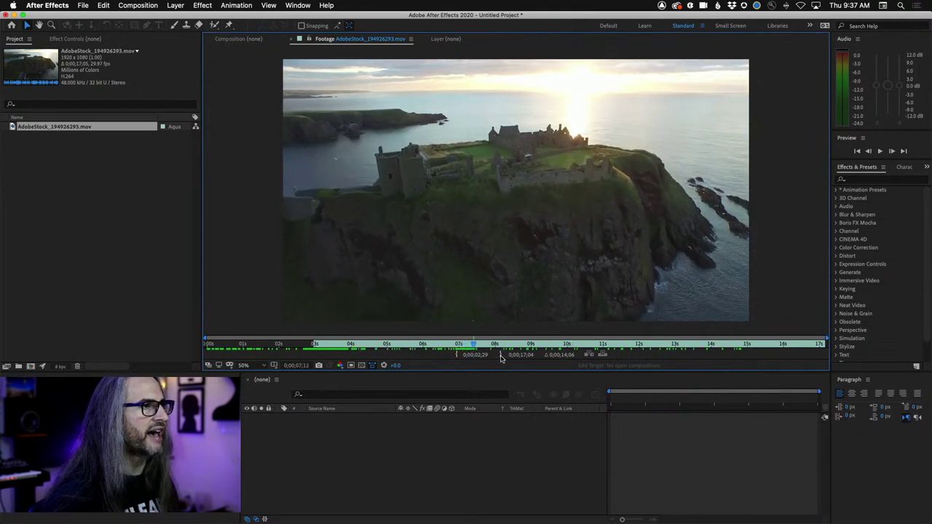
pyautogui.click(501, 357)
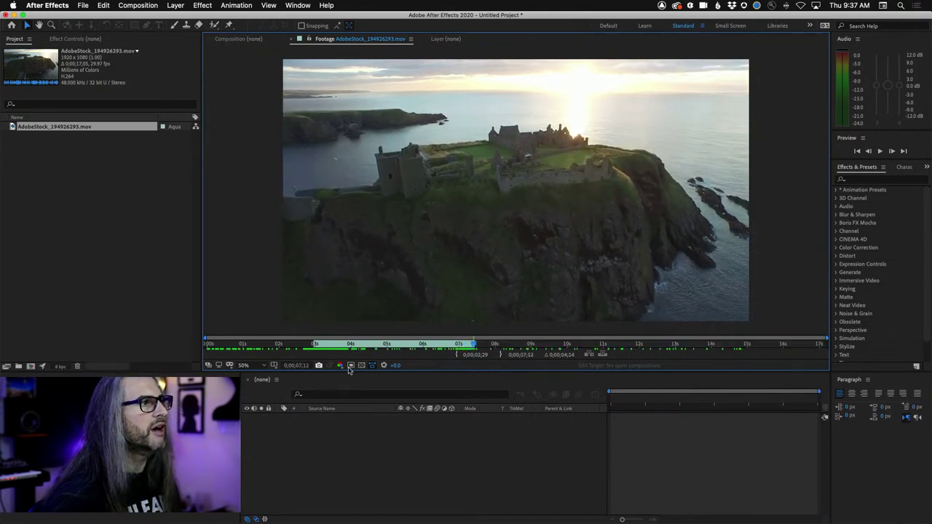
# Step: Create a new composition from the trimmed AdobeStock_194926293.mov clip and preview its playback
pyautogui.click(12, 127)
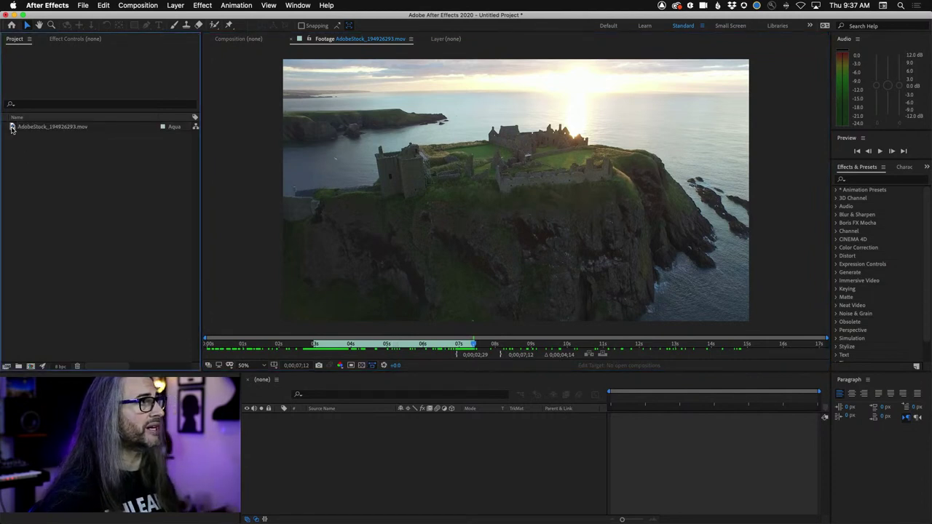
pyautogui.click(12, 127)
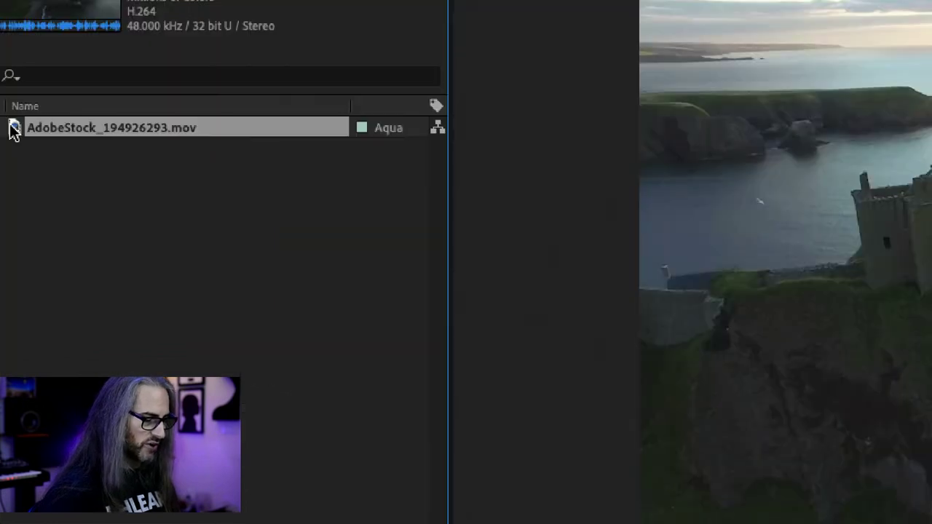
pyautogui.moveTo(11, 127); pyautogui.dragTo(46, 194)
pyautogui.moveTo(94, 283); pyautogui.dragTo(78, 318)
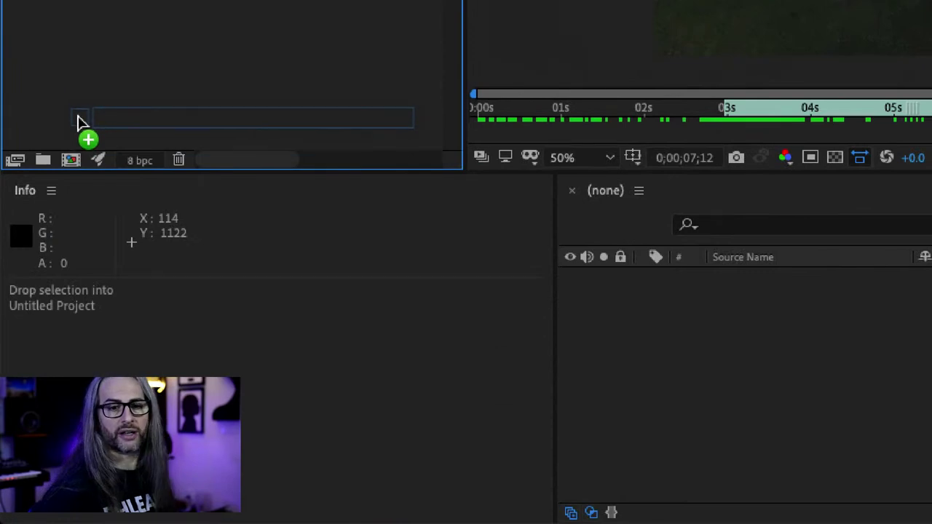
pyautogui.moveTo(78, 120); pyautogui.dragTo(79, 164)
pyautogui.moveTo(80, 128); pyautogui.dragTo(78, 158)
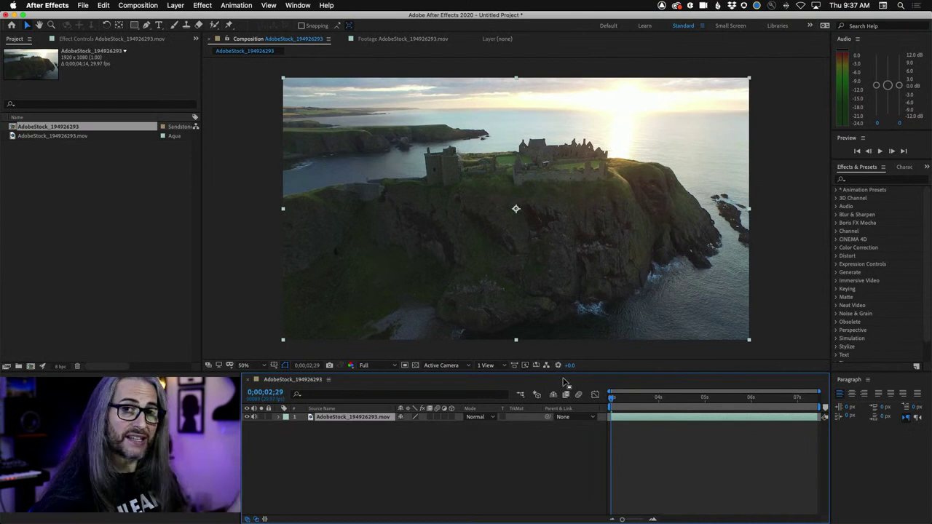
pyautogui.press('space')
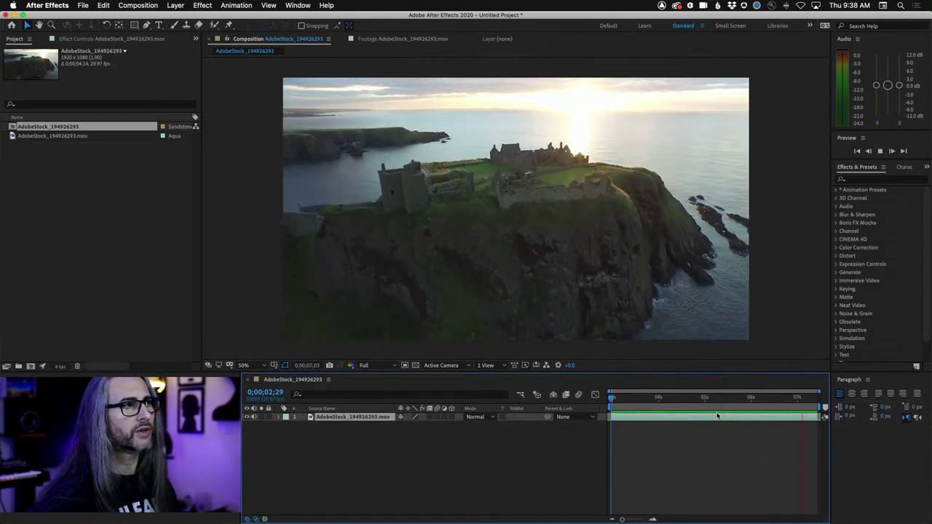
pyautogui.press('space')
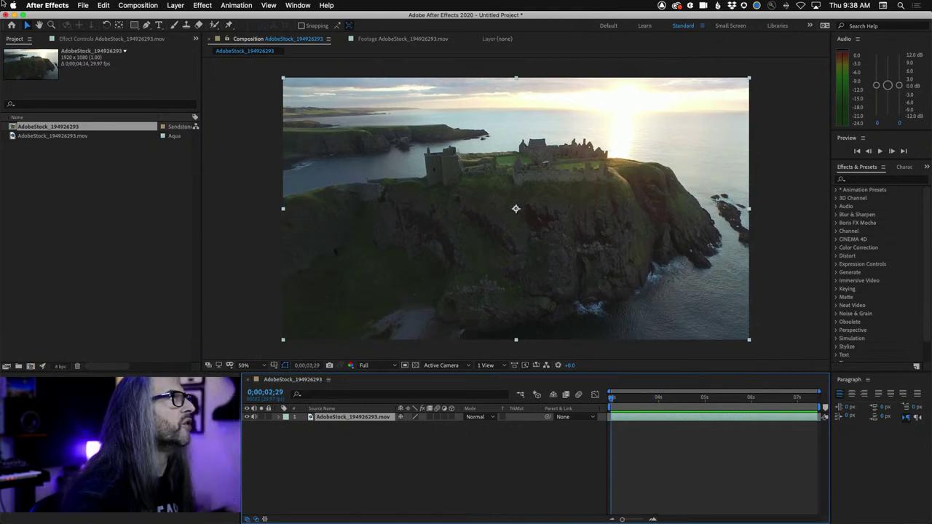
# Step: Open the recent project AE-DCC.aep without saving the changes to the untitled project
pyautogui.click(80, 5)
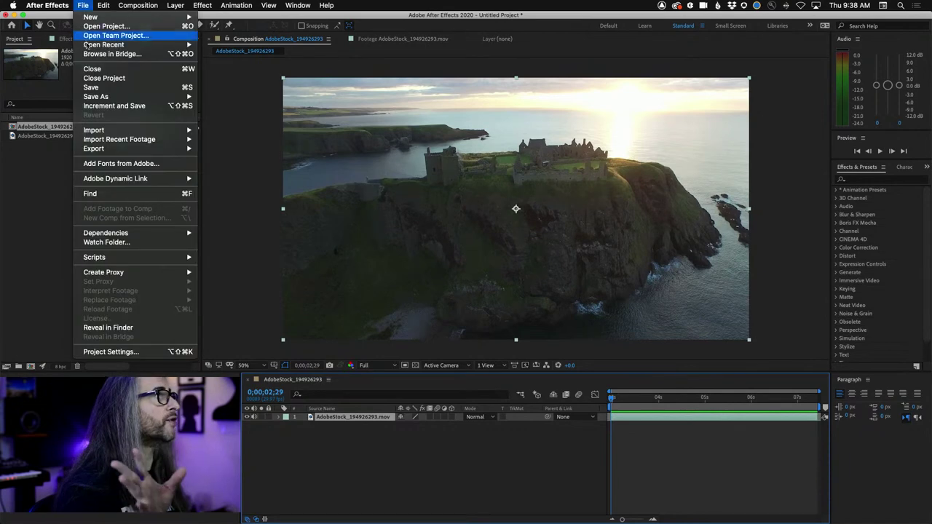
pyautogui.moveTo(99, 45)
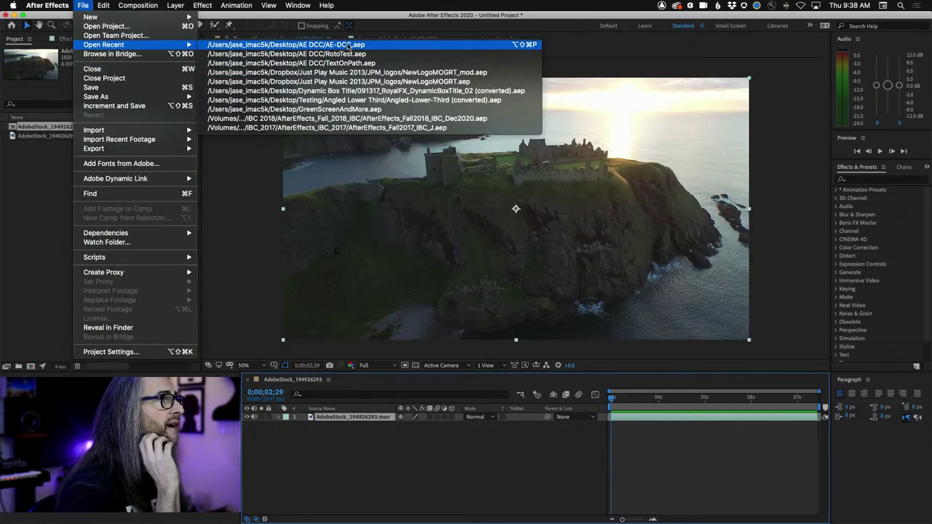
pyautogui.click(348, 46)
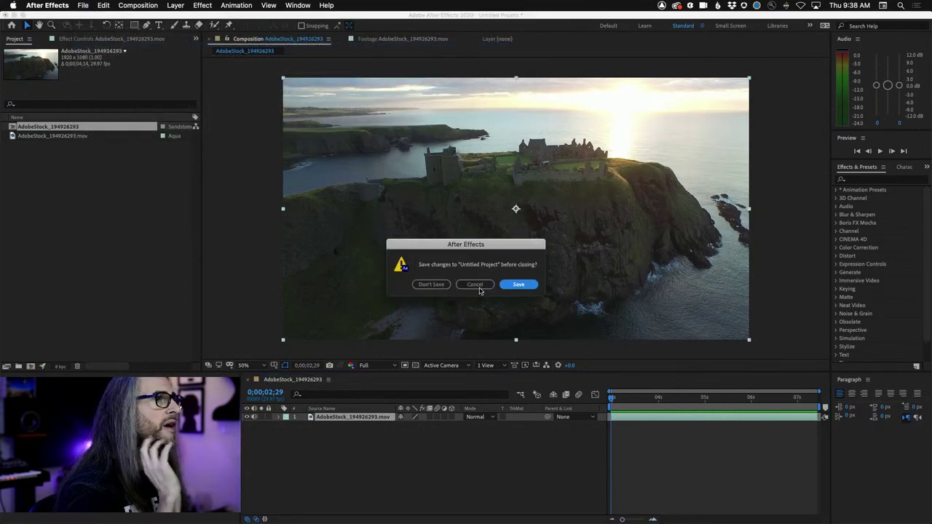
pyautogui.click(430, 285)
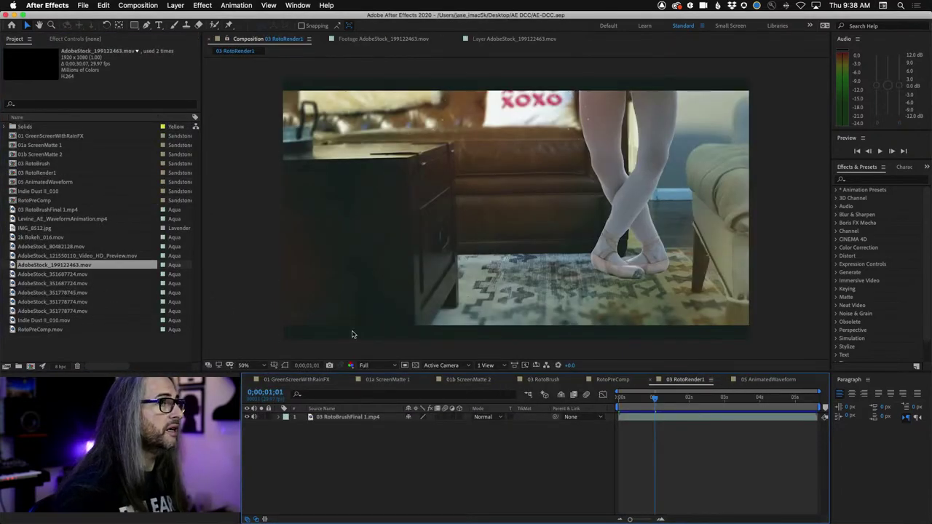
# Step: Import AdobeStock_194926293.mov into the project as footage and open it in the Footage viewer
pyautogui.doubleClick(73, 352)
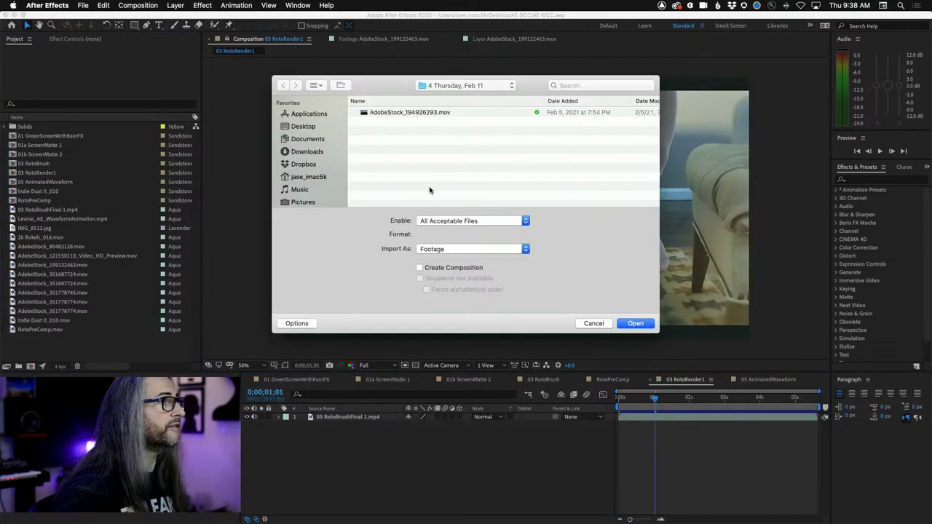
pyautogui.doubleClick(396, 113)
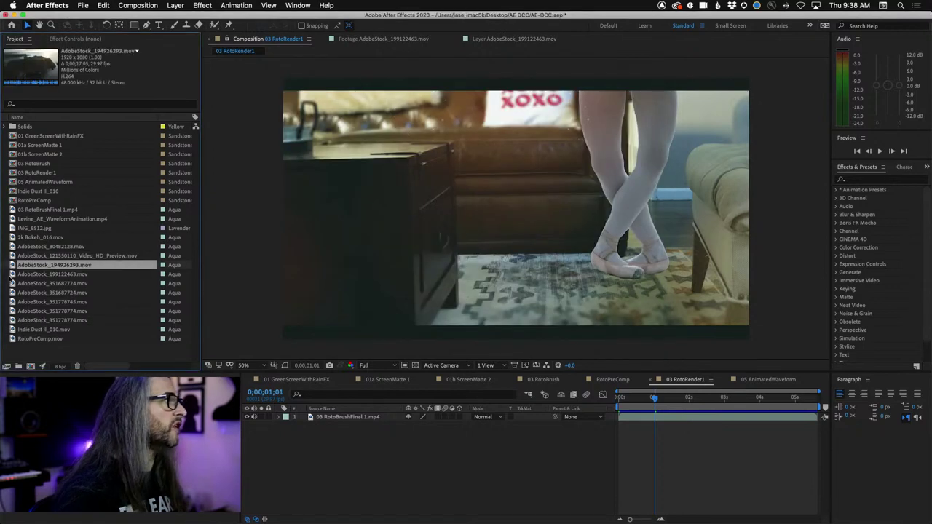
pyautogui.doubleClick(11, 266)
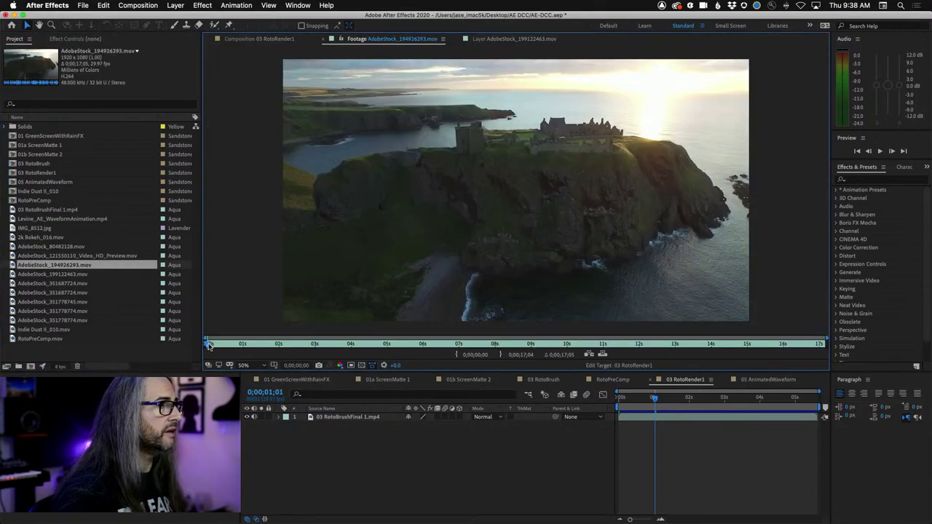
# Step: Trim the castle clip to start at 0;00;03;04 with a duration of 0;00;04;18, and create a composition from it
pyautogui.moveTo(210, 348); pyautogui.dragTo(485, 347)
pyautogui.hotkey('alt', '[')
pyautogui.click(501, 355)
pyautogui.moveTo(13, 270); pyautogui.dragTo(32, 368)
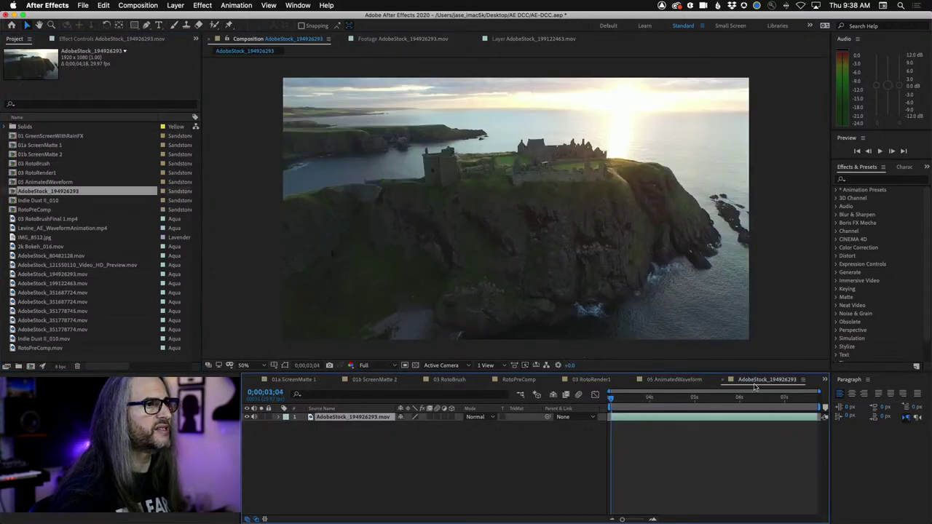
# Step: Place the AdobeStock_194926293 timeline right after 03 RotoRender1, and preview the 03 RotoRender1 composition from its start
pyautogui.moveTo(761, 379); pyautogui.dragTo(597, 381)
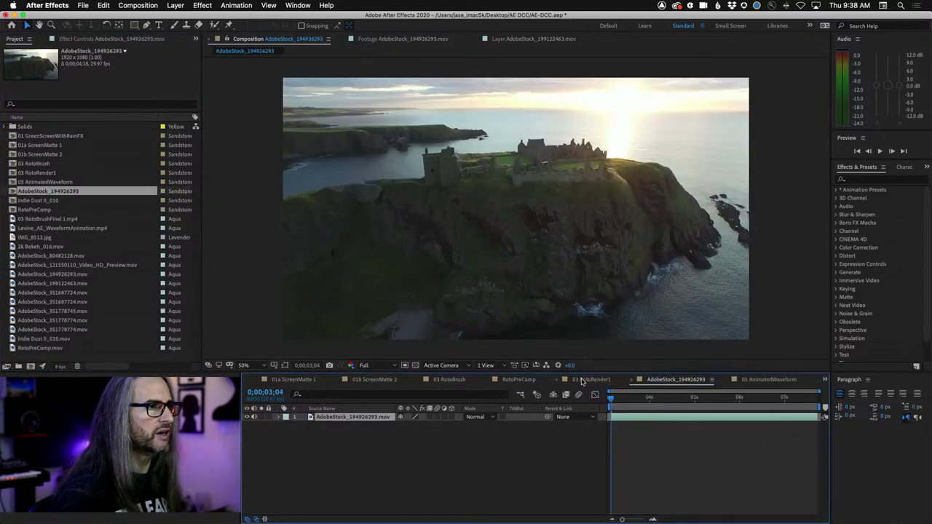
pyautogui.click(591, 379)
pyautogui.click(625, 398)
pyautogui.press('space')
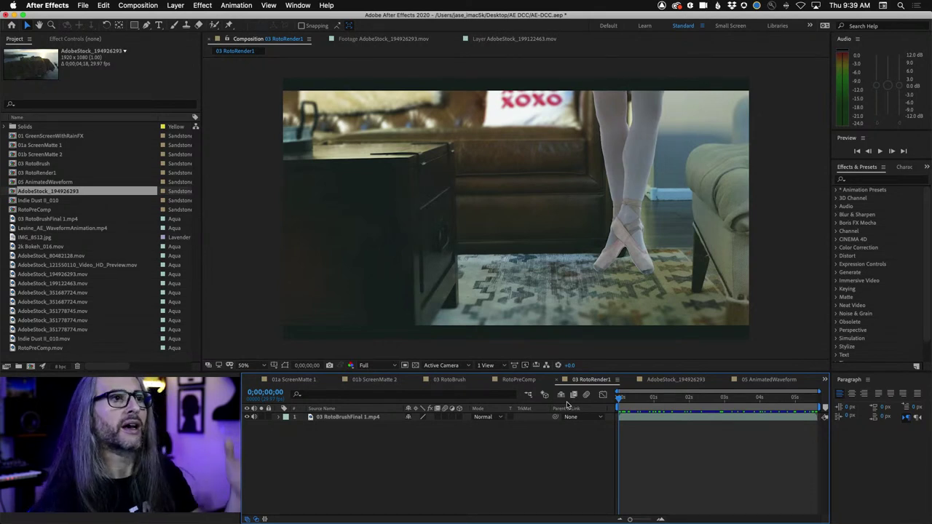
# Step: Examine the list of available workspace panels, and expand the Animation Presets category in Effects & Presets
pyautogui.click(870, 167)
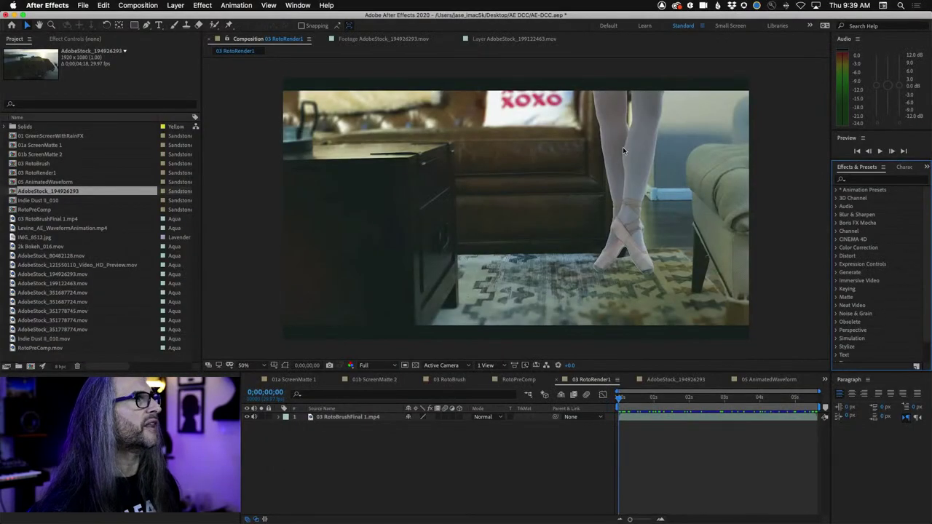
pyautogui.click(296, 6)
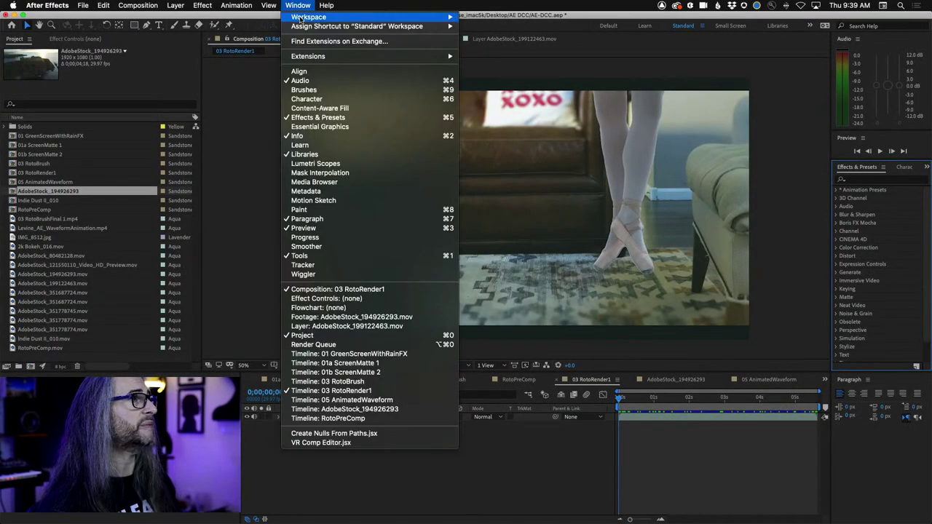
pyautogui.moveTo(301, 20)
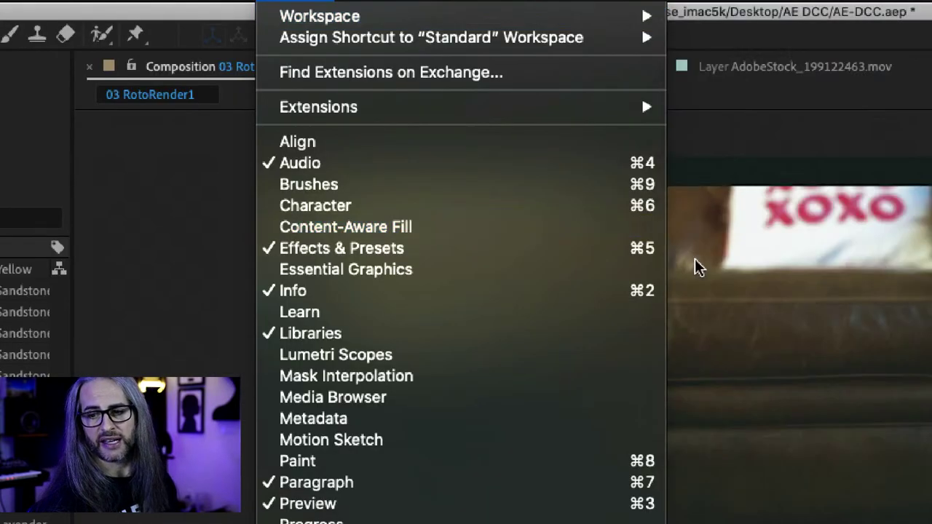
pyautogui.moveTo(450, 17)
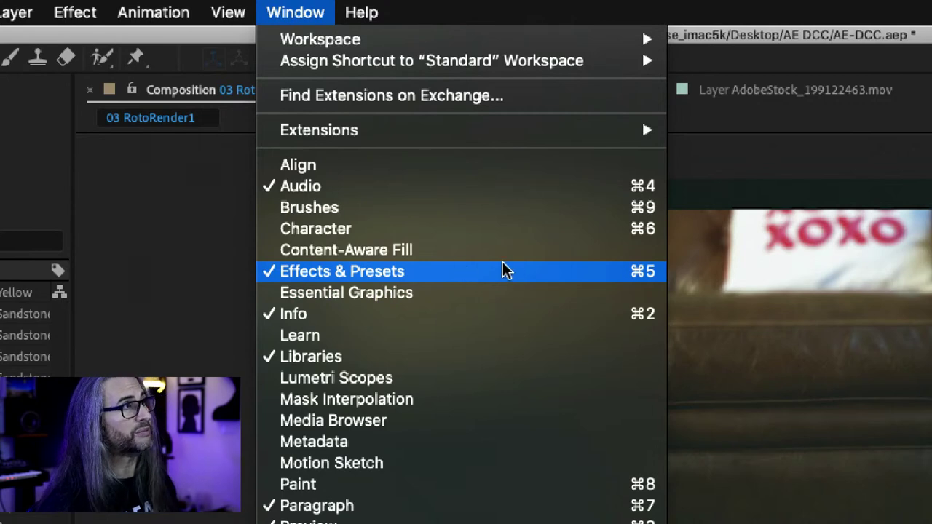
pyautogui.click(306, 8)
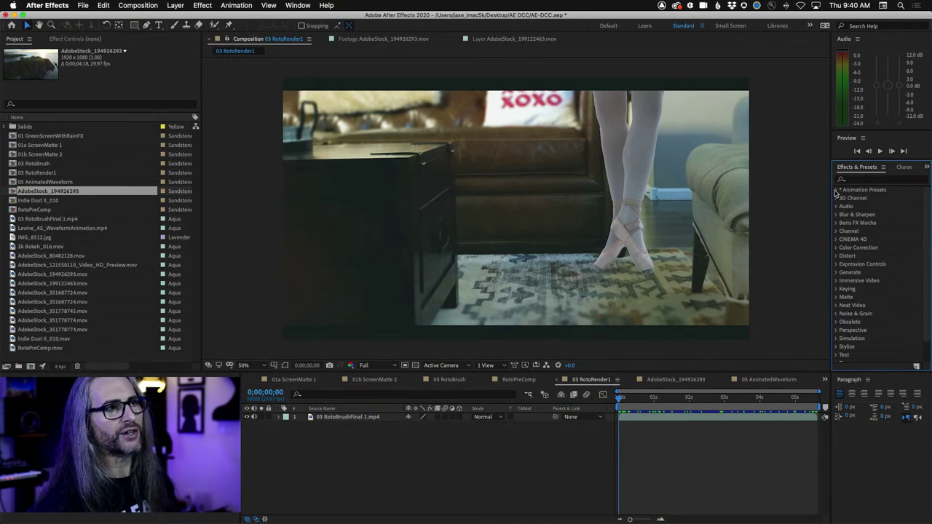
pyautogui.click(837, 191)
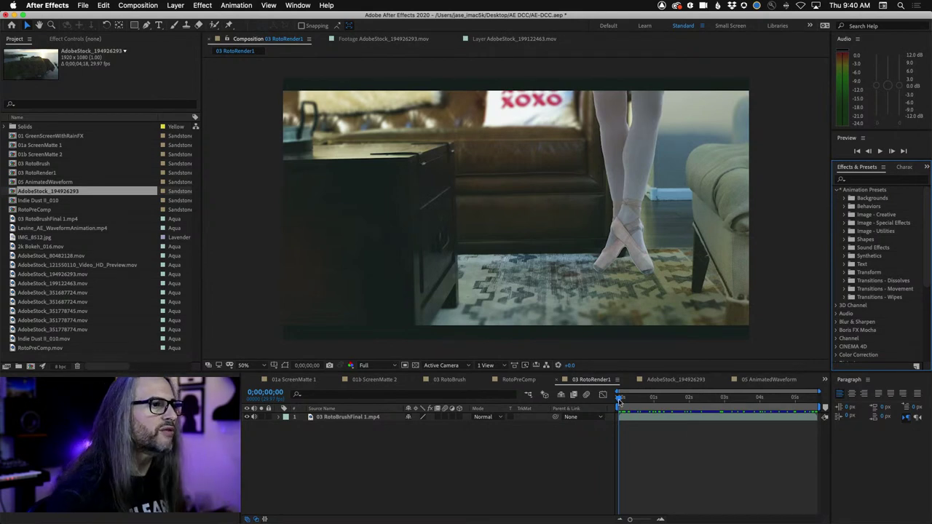
# Step: Move the current time of 03 RotoRender1 to 0;00;01;17, and open the animation presets for browsing in Adobe Bridge
pyautogui.moveTo(620, 398); pyautogui.dragTo(673, 397)
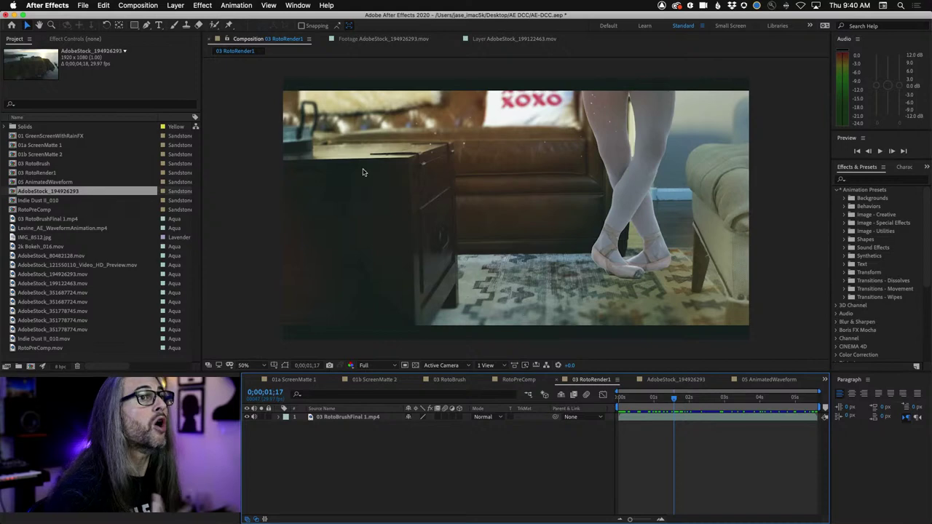
pyautogui.click(208, 4)
pyautogui.moveTo(235, 4)
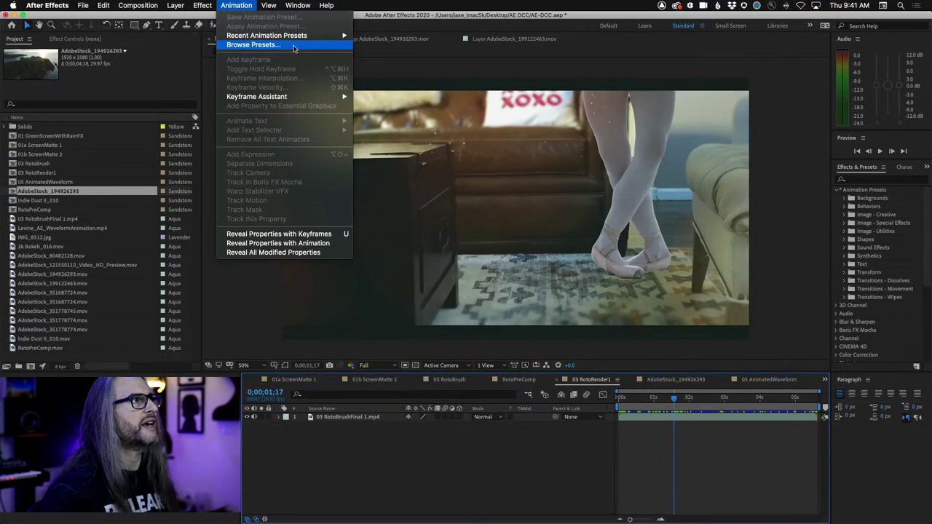
pyautogui.click(294, 46)
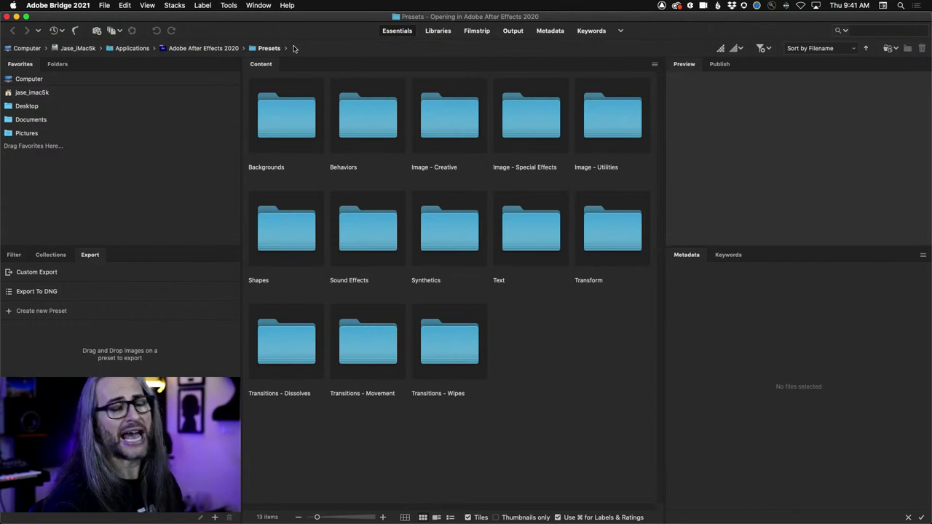
# Step: Open the Backgrounds presets folder and preview the Apparition, Blocks, Cinders and Cosmic Power presets
pyautogui.doubleClick(286, 119)
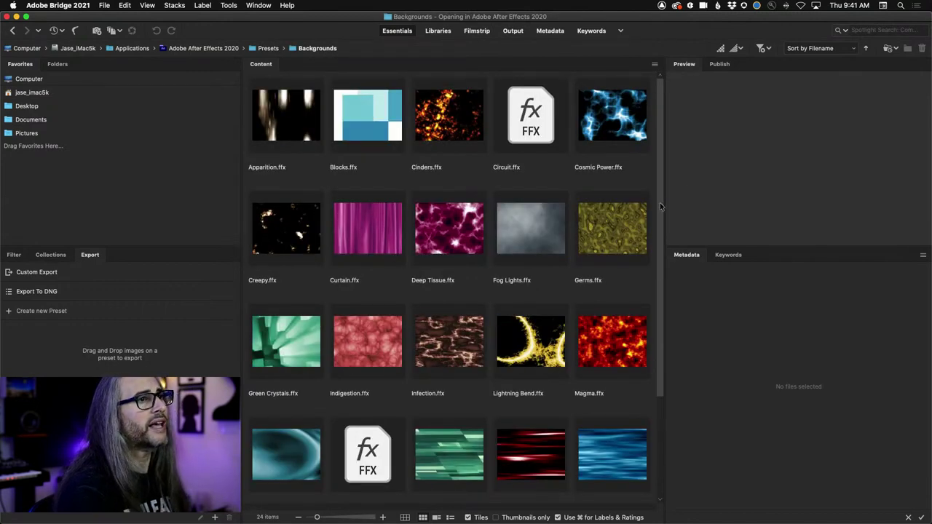
pyautogui.moveTo(659, 203); pyautogui.dragTo(671, 133)
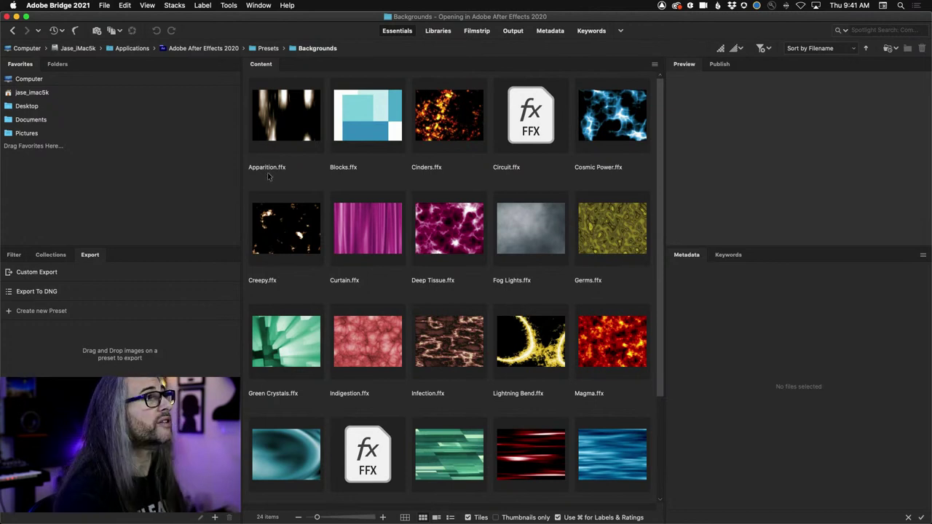
pyautogui.click(275, 128)
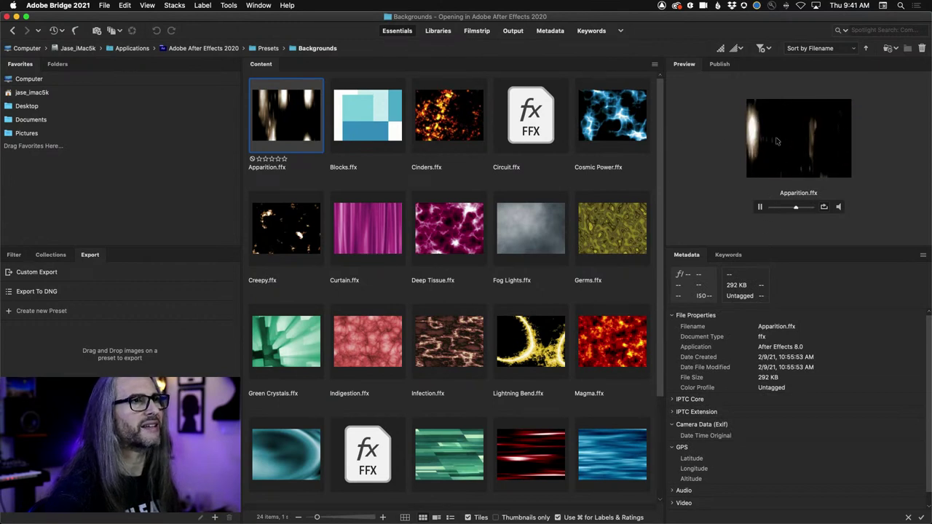
pyautogui.click(370, 123)
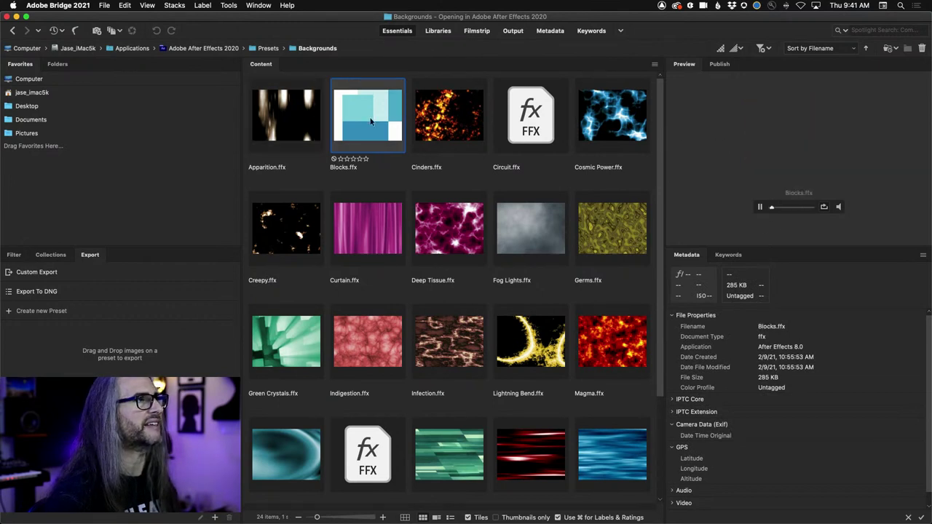
pyautogui.click(456, 126)
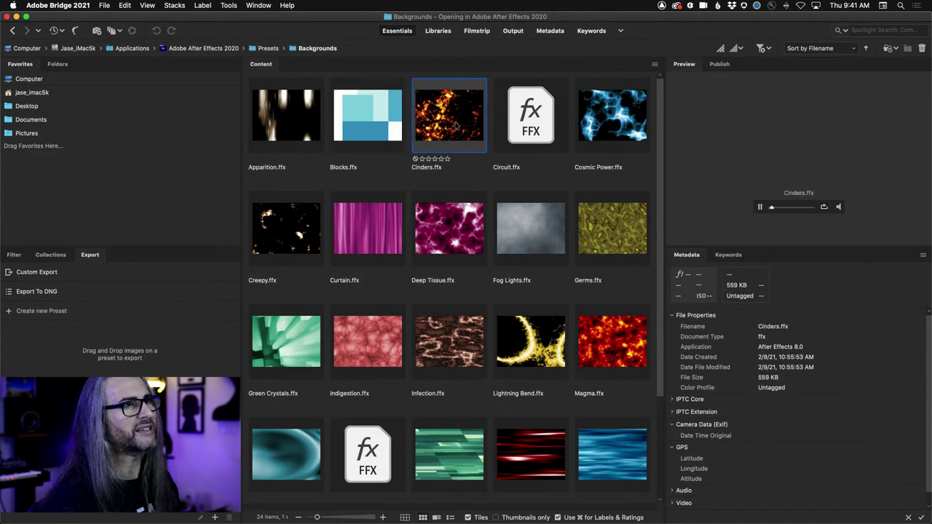
pyautogui.click(628, 124)
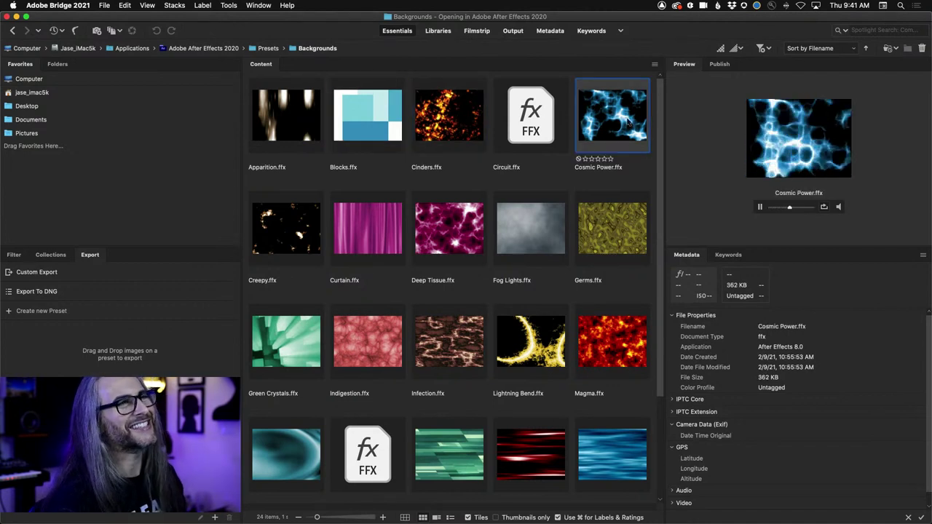
# Step: Preview the Creepy, Curtain, Deep Tissue, Fog Lights, Germs and Green Crystals background presets, and return to Fog Lights
pyautogui.click(292, 227)
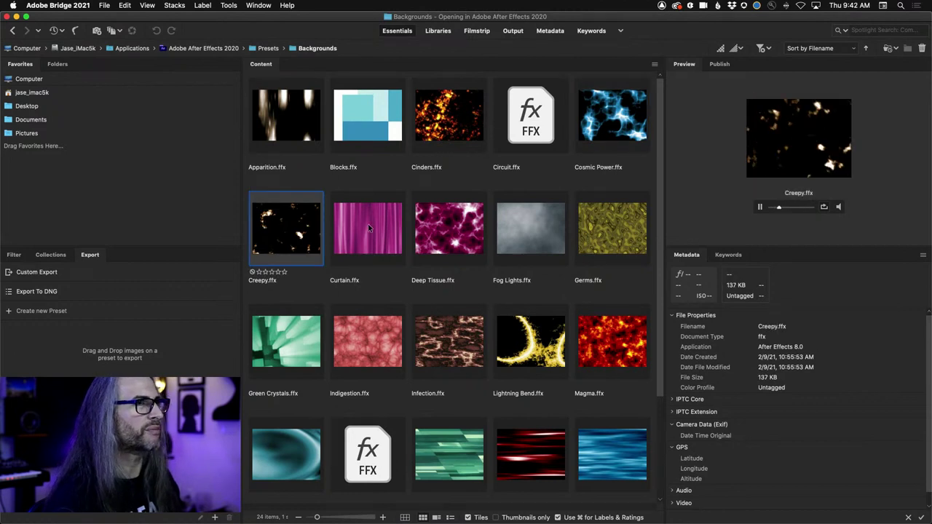
pyautogui.click(368, 228)
pyautogui.click(477, 233)
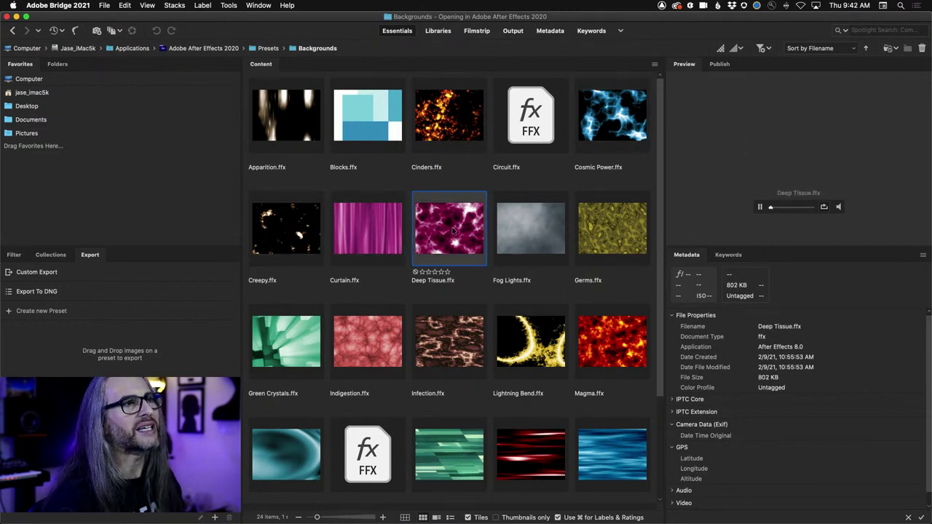
pyautogui.click(530, 236)
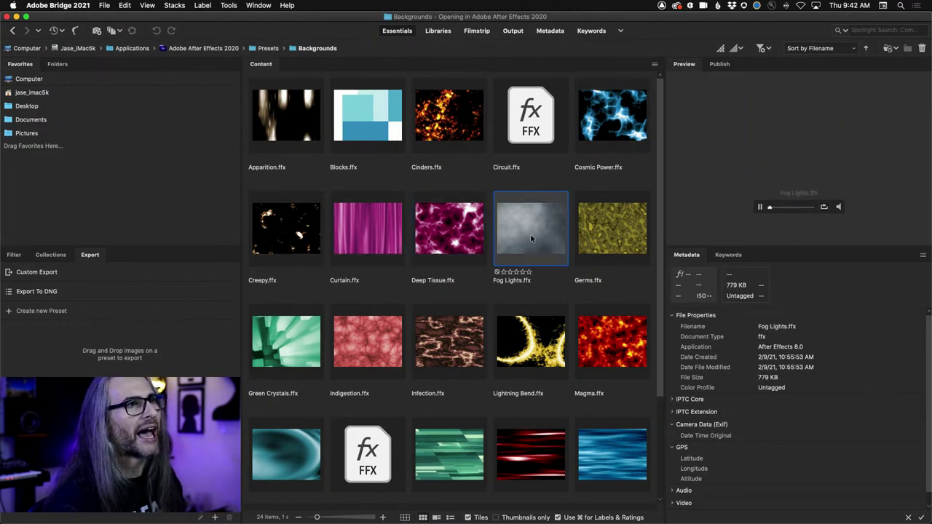
pyautogui.click(599, 235)
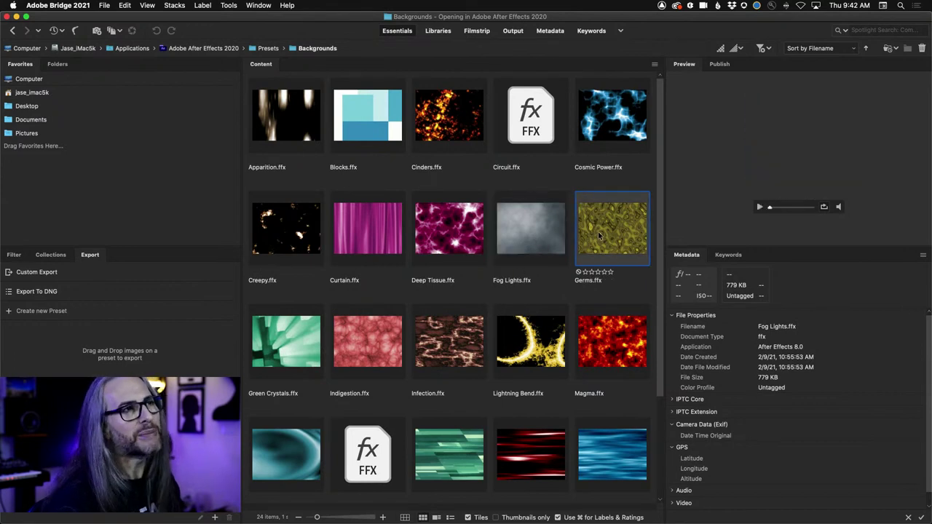
pyautogui.click(295, 335)
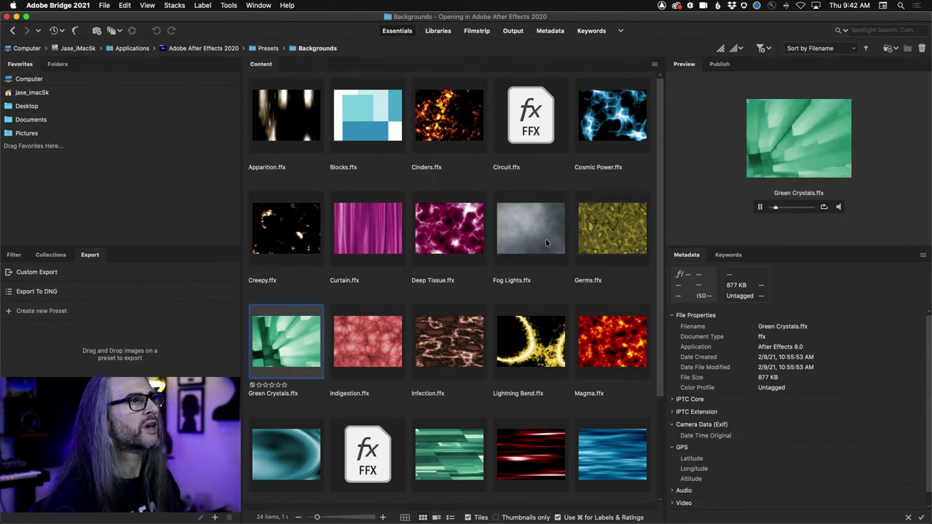
pyautogui.click(546, 239)
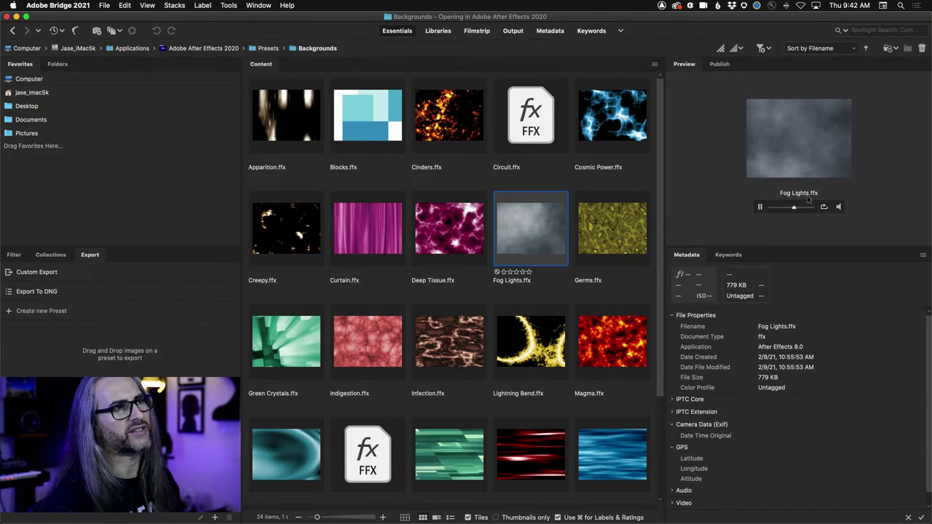
# Step: Preview the Indigestion, Infection, Lightning Bend, Magma, Orb and Racing Rectangles background presets
pyautogui.click(378, 340)
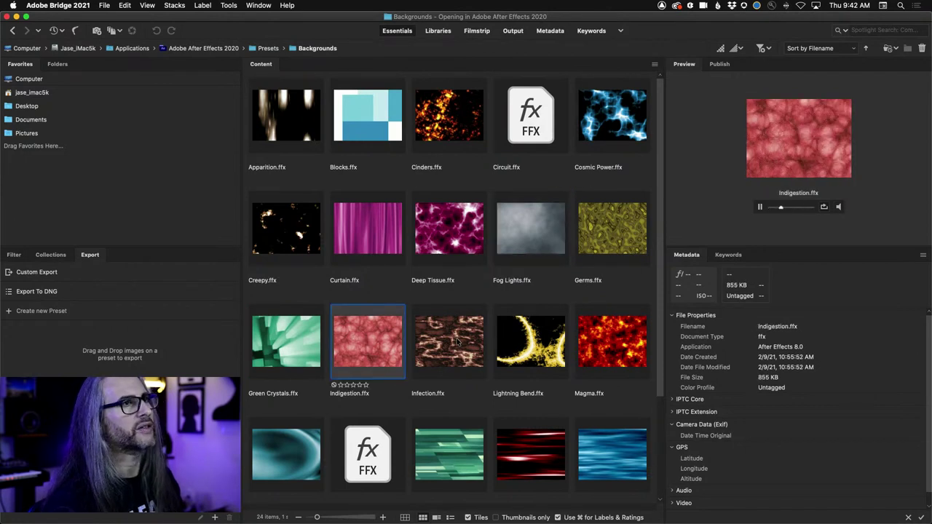
pyautogui.click(458, 343)
pyautogui.click(530, 339)
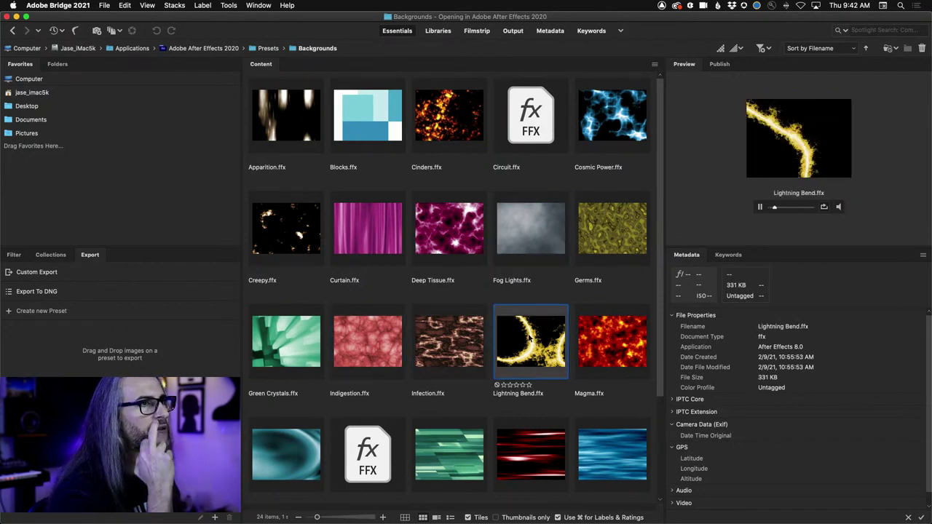
pyautogui.click(621, 345)
pyautogui.click(286, 455)
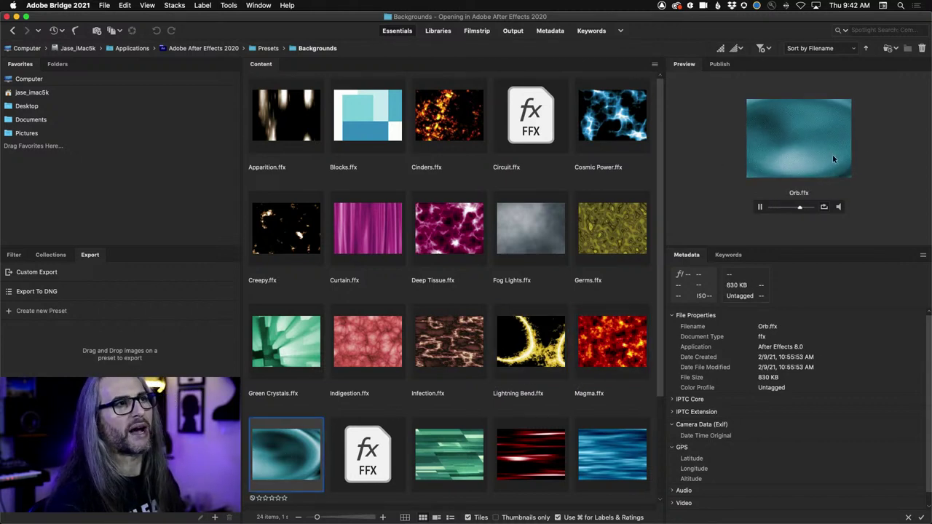
pyautogui.click(428, 448)
# Step: Preview the Red Speed, River, Sweeping Curves, Silk and Rose Light background presets
pyautogui.scroll(-3, 525, 392)
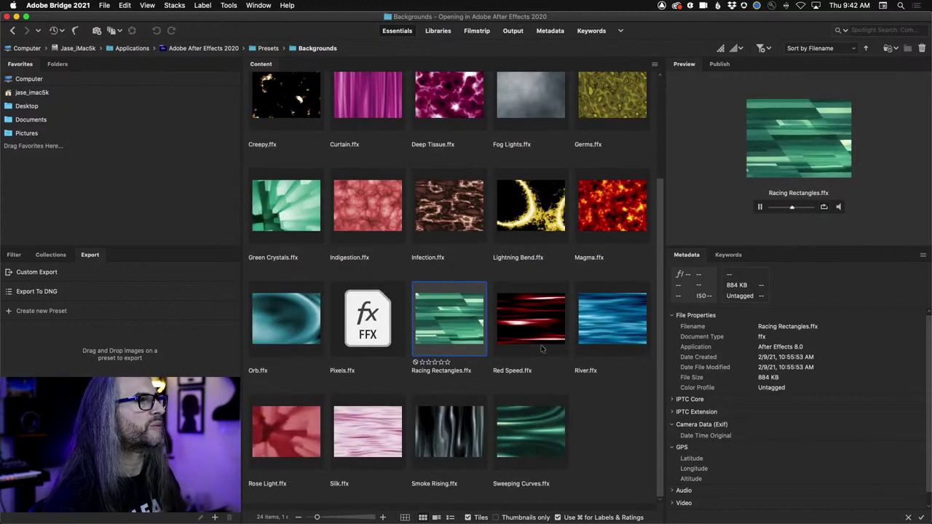
pyautogui.press('Right')
pyautogui.press('Right')
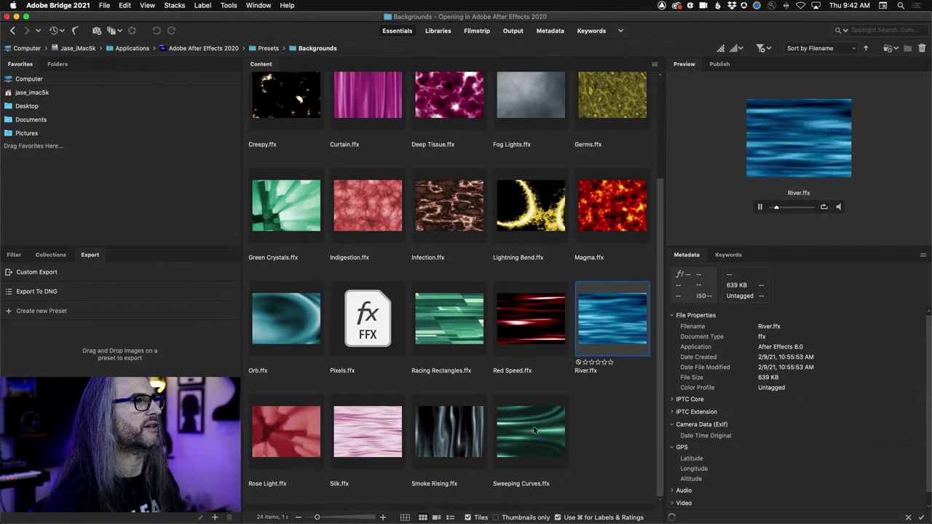
pyautogui.click(534, 430)
pyautogui.click(354, 430)
pyautogui.click(275, 425)
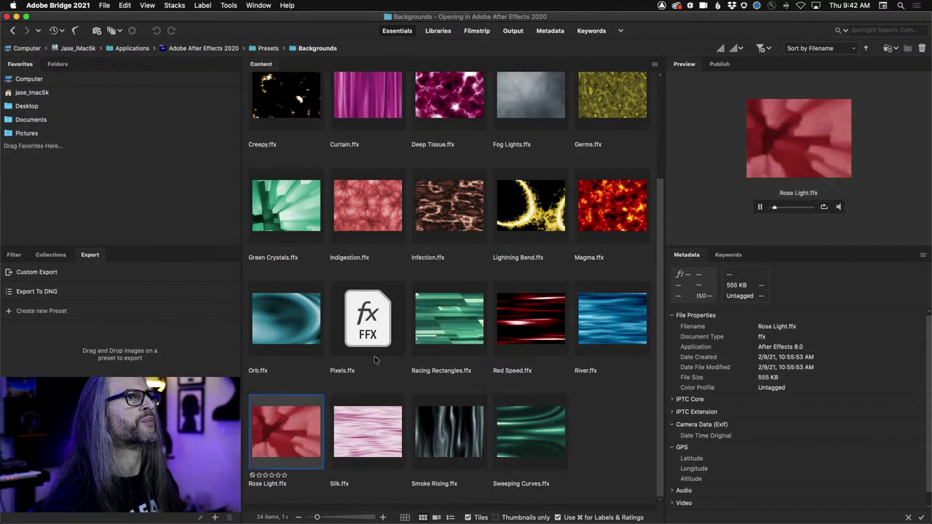
pyautogui.scroll(3, 375, 360)
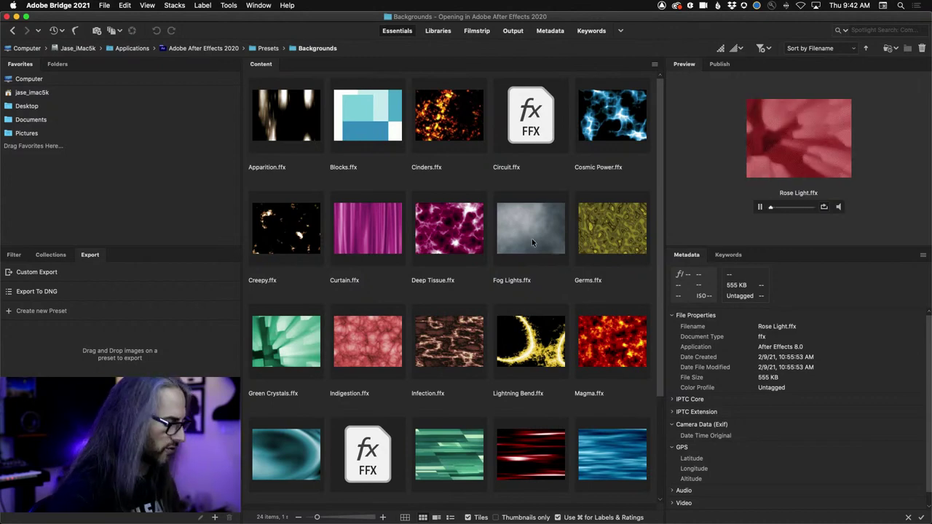
# Step: Switch back to After Effects, show the AdobeStock_194926293 composition and play a preview of it
pyautogui.press('super+Tab')
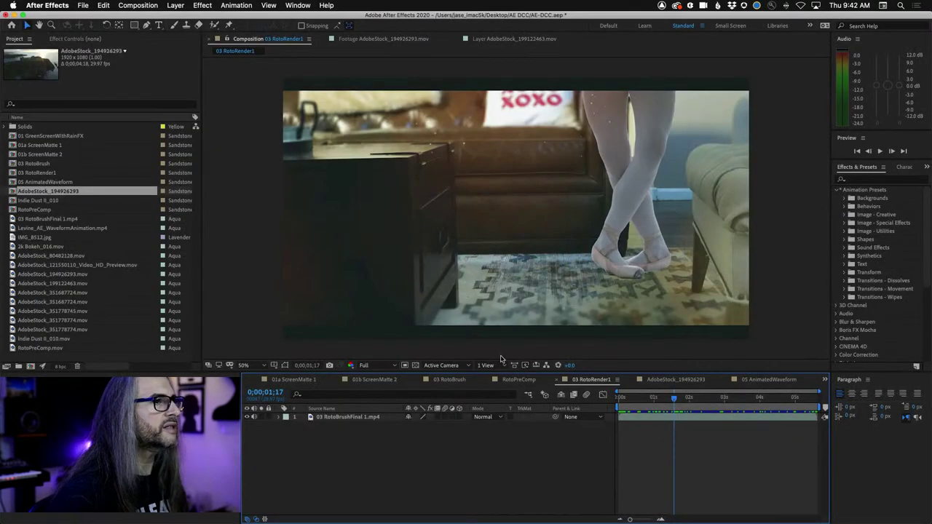
pyautogui.click(657, 380)
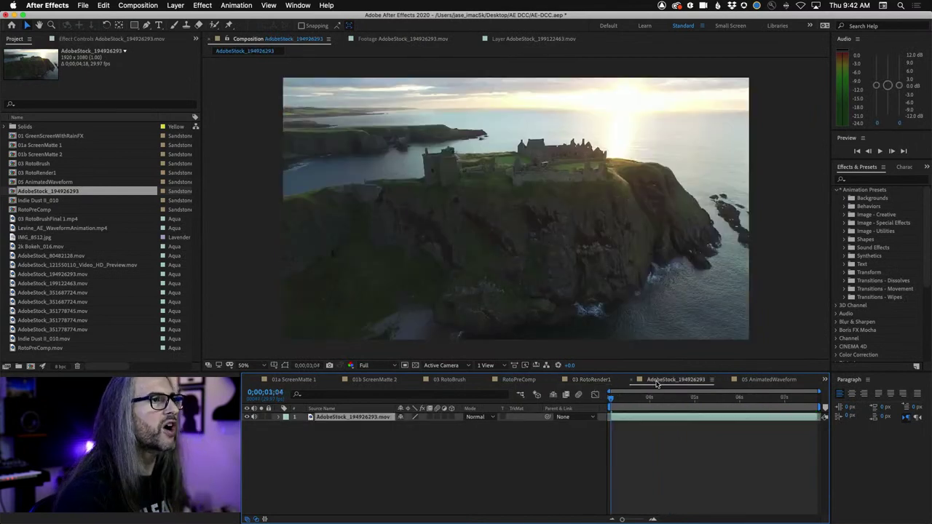
pyautogui.press('space')
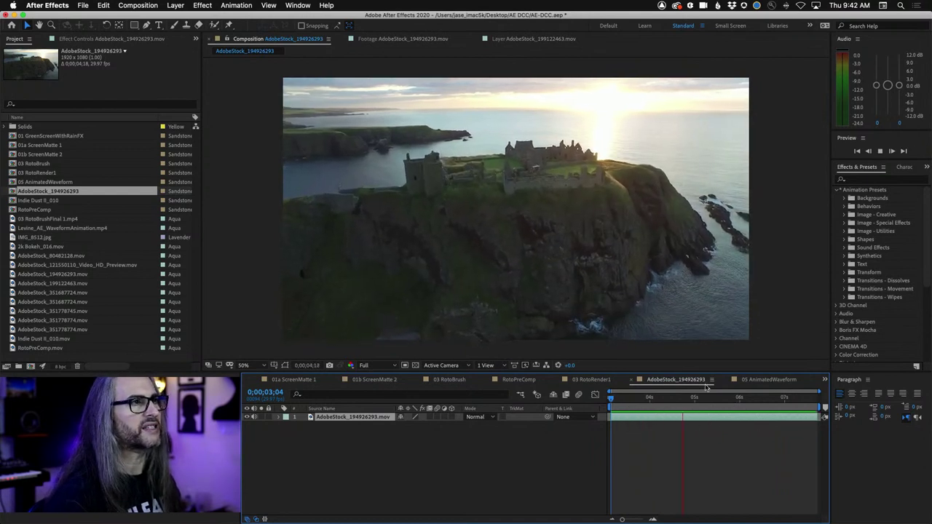
pyautogui.press('space')
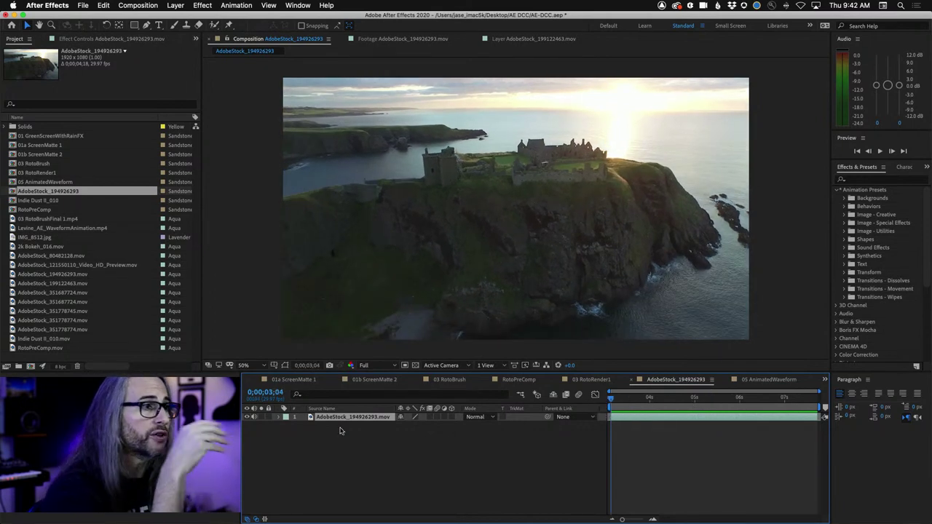
# Step: Add a gray 1920 x 1080 px solid layer named Gray Solid 1 to the AdobeStock_194926293 composition
pyautogui.click(175, 5)
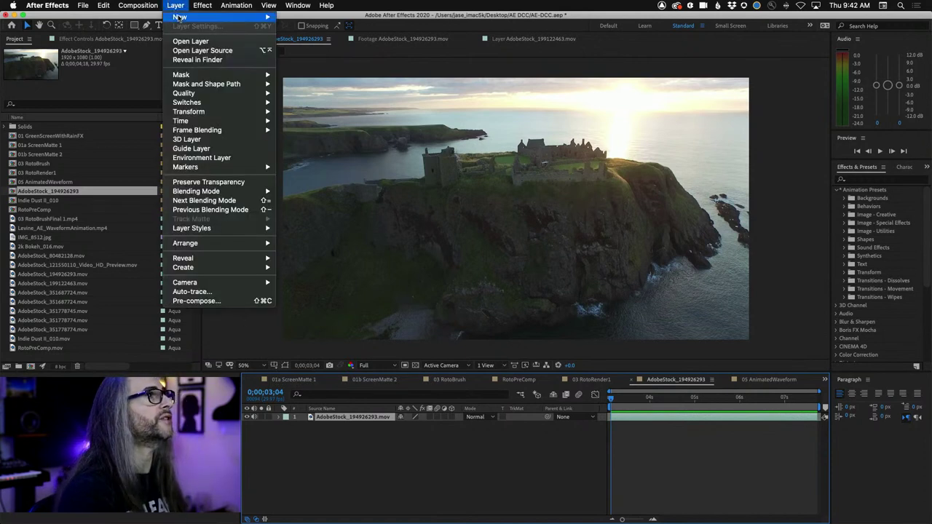
pyautogui.moveTo(179, 20)
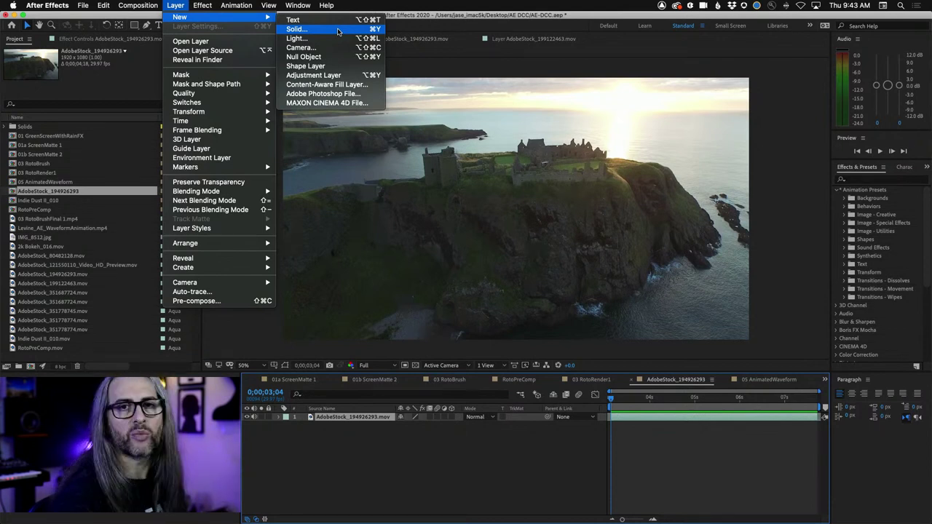
pyautogui.click(338, 31)
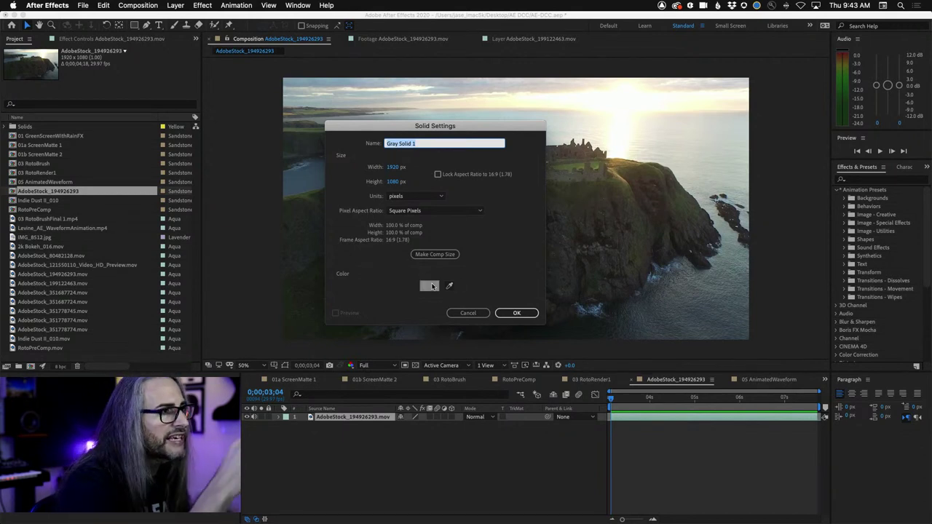
pyautogui.click(516, 312)
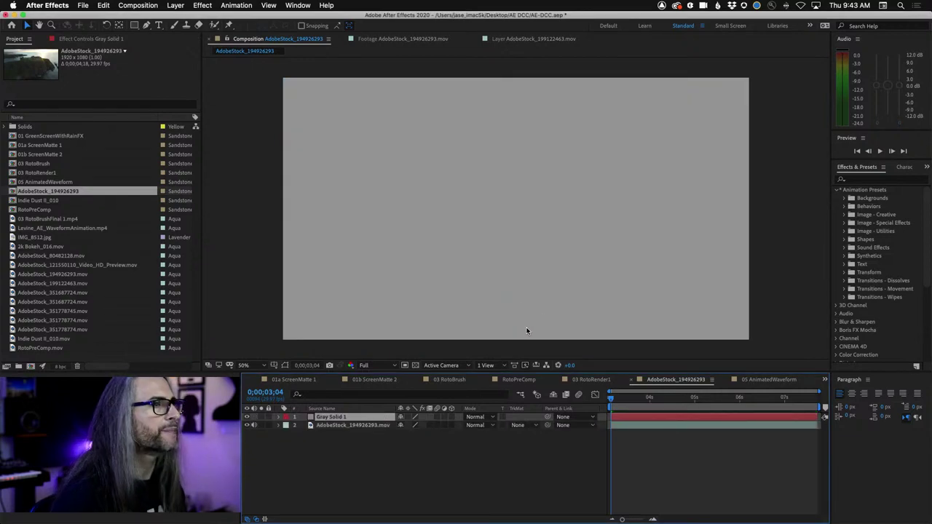
# Step: Apply the Fog Lights background preset to the gray solid layer and preview its animation
pyautogui.click(843, 199)
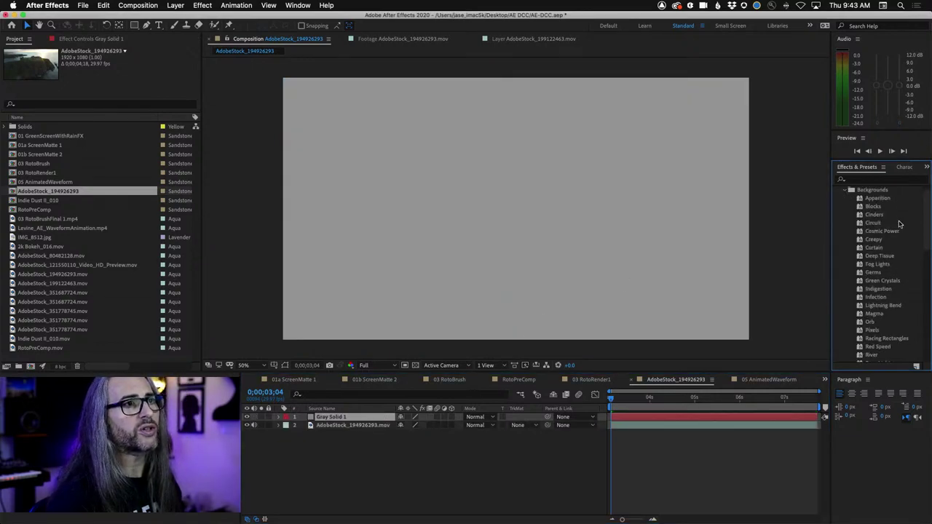
pyautogui.click(906, 266)
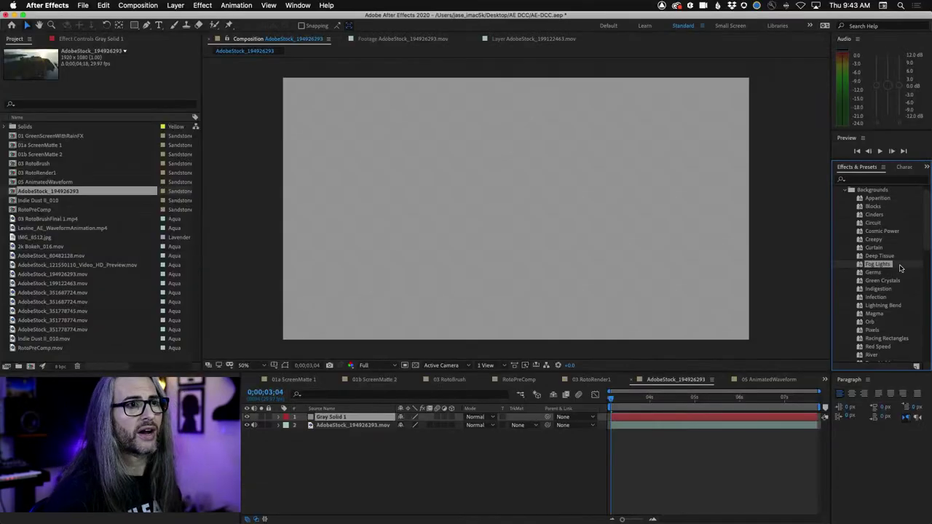
pyautogui.moveTo(884, 267); pyautogui.dragTo(335, 418)
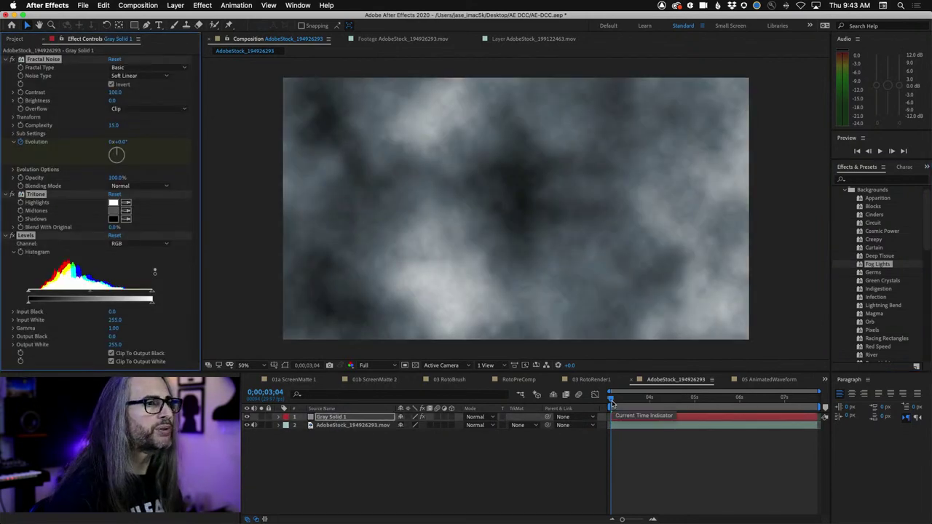
pyautogui.press('space')
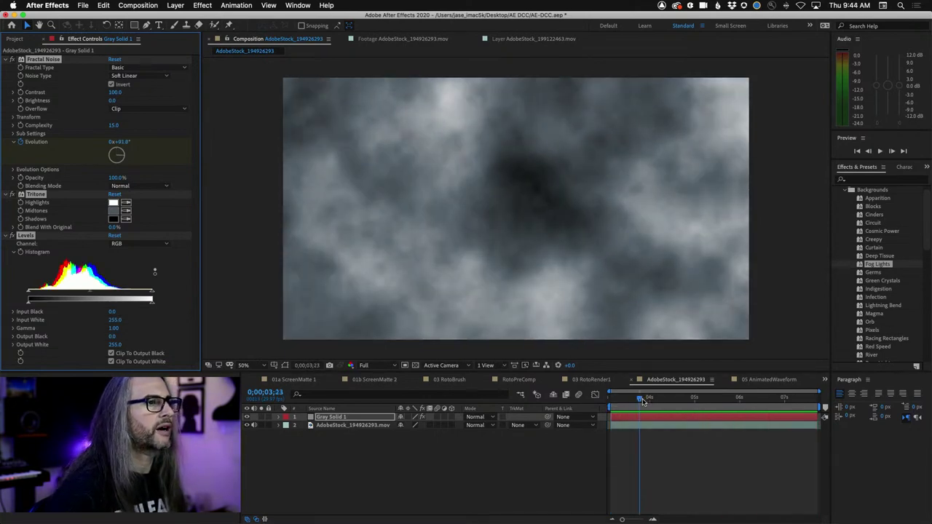
pyautogui.press('space')
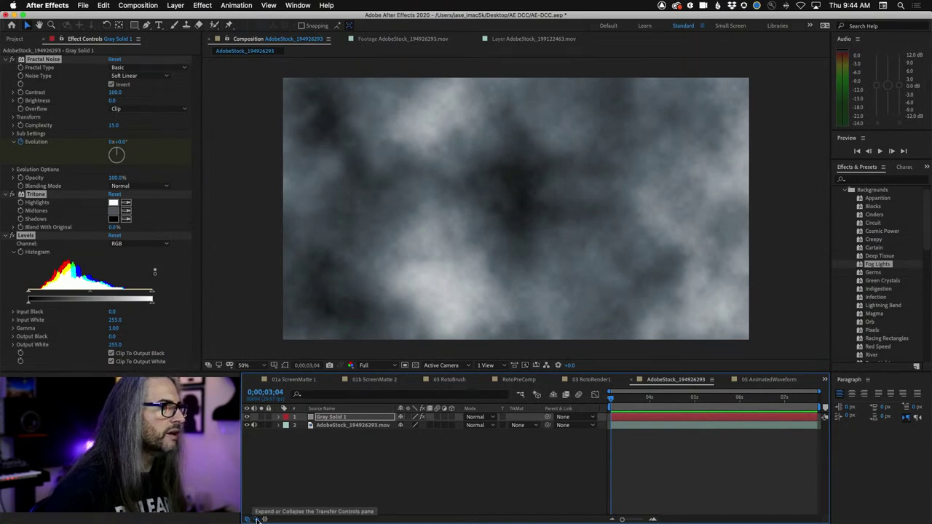
# Step: Hide the timeline's Transfer Controls pane and show it again
pyautogui.click(256, 519)
pyautogui.click(256, 520)
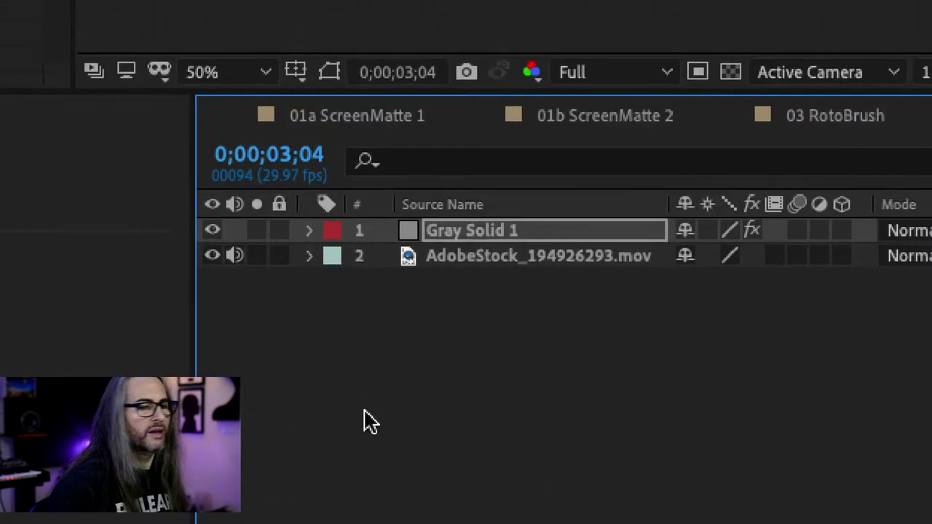
pyautogui.moveTo(289, 519)
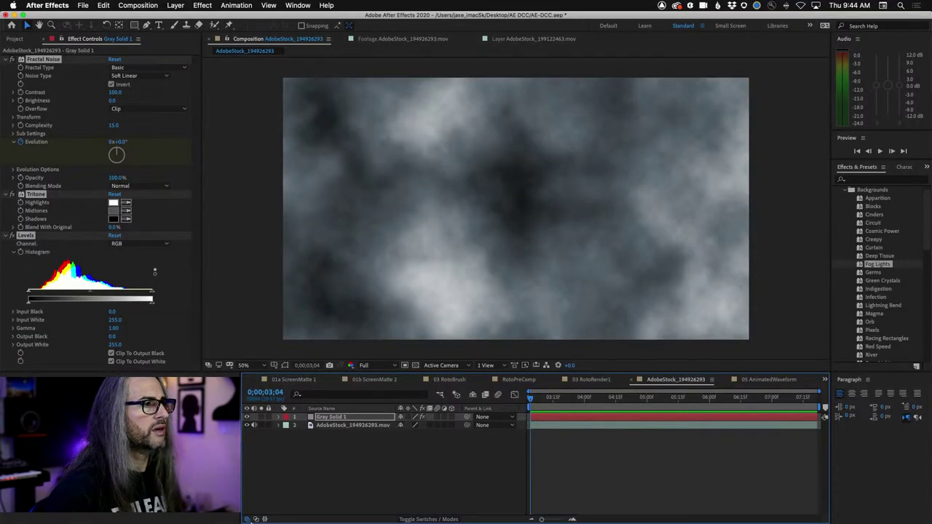
pyautogui.click(257, 518)
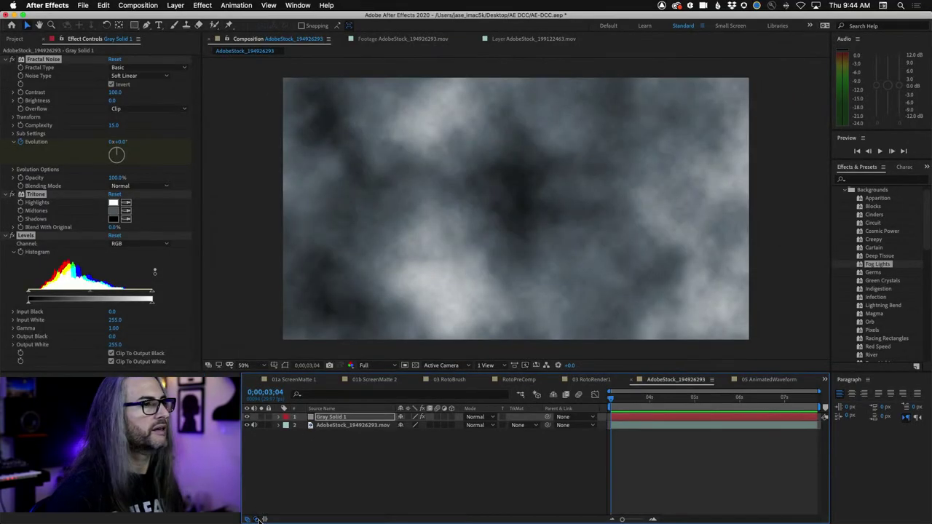
# Step: Set the gray solid layer's blend mode to Screen and preview the fog over the castle clip
pyautogui.click(490, 417)
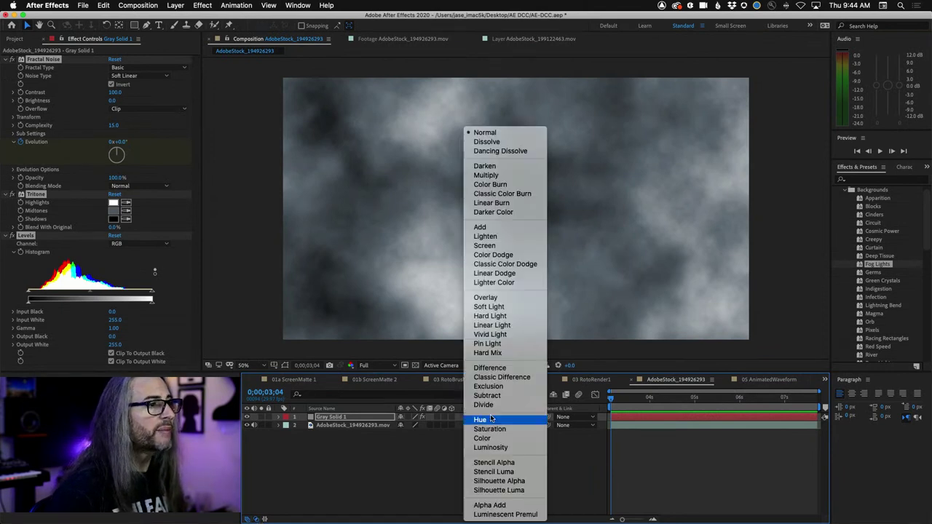
pyautogui.click(504, 246)
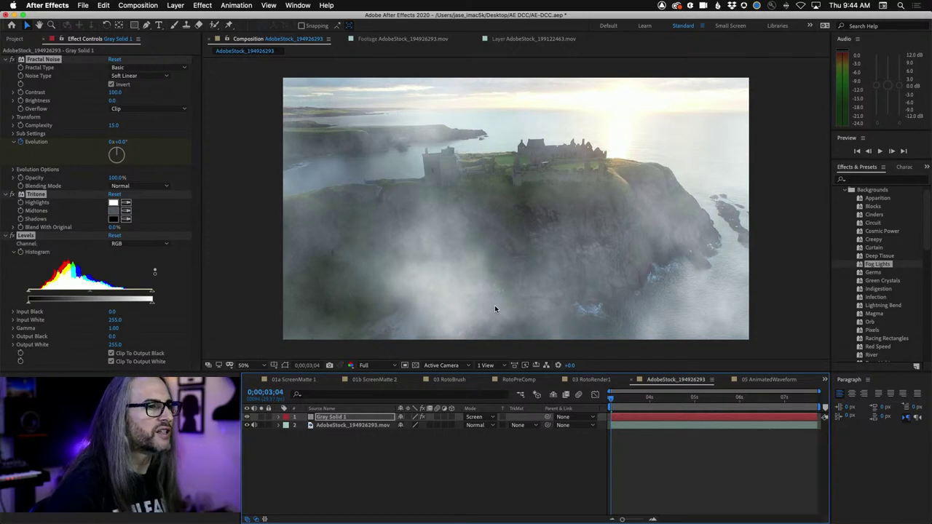
pyautogui.press('space')
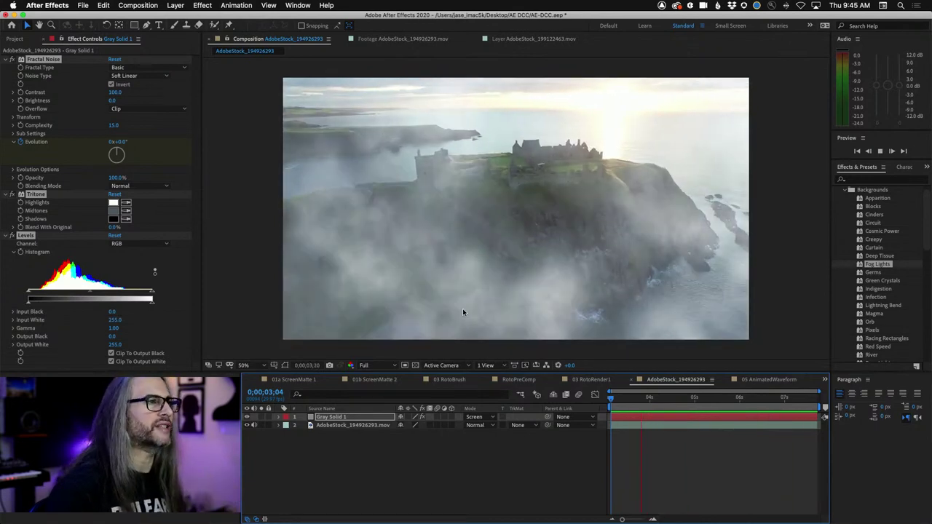
pyautogui.press('space')
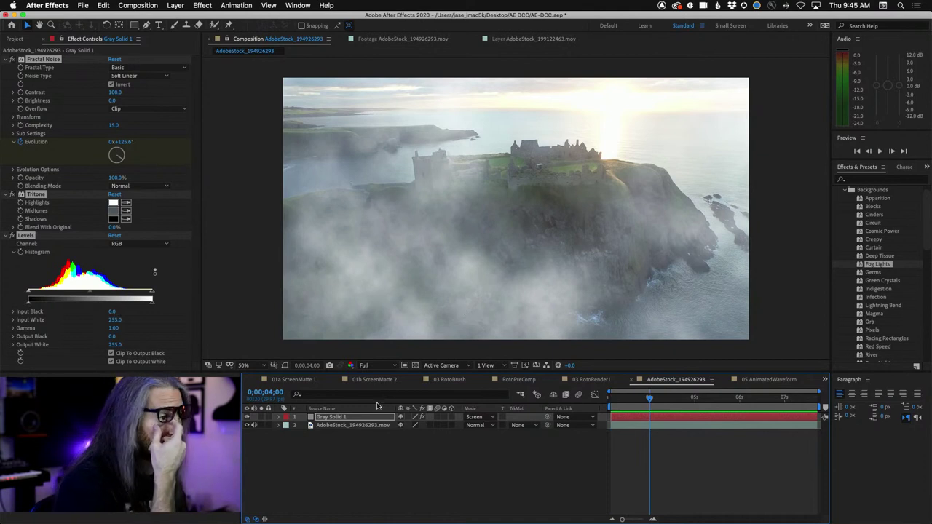
# Step: Reveal the gray solid's Opacity property, lower it to 33% and preview the lighter fog from the start
pyautogui.click(359, 418)
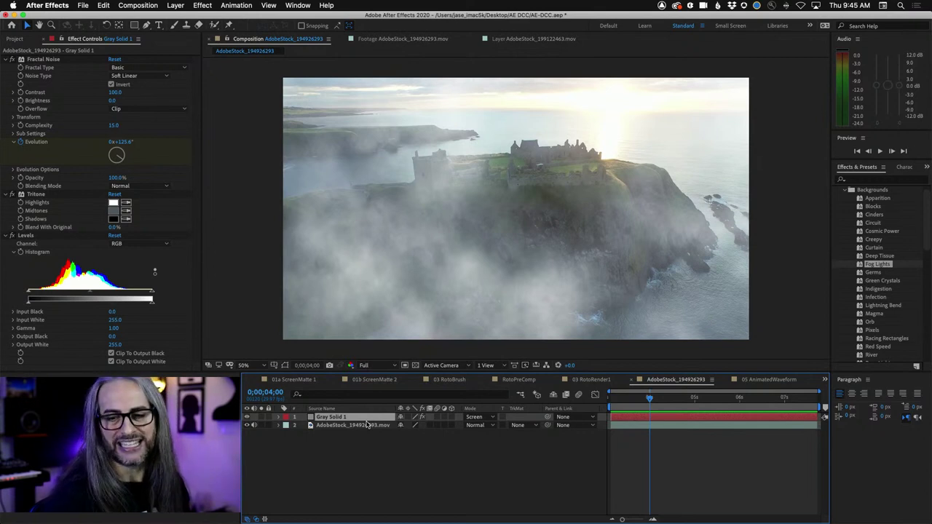
pyautogui.press('t')
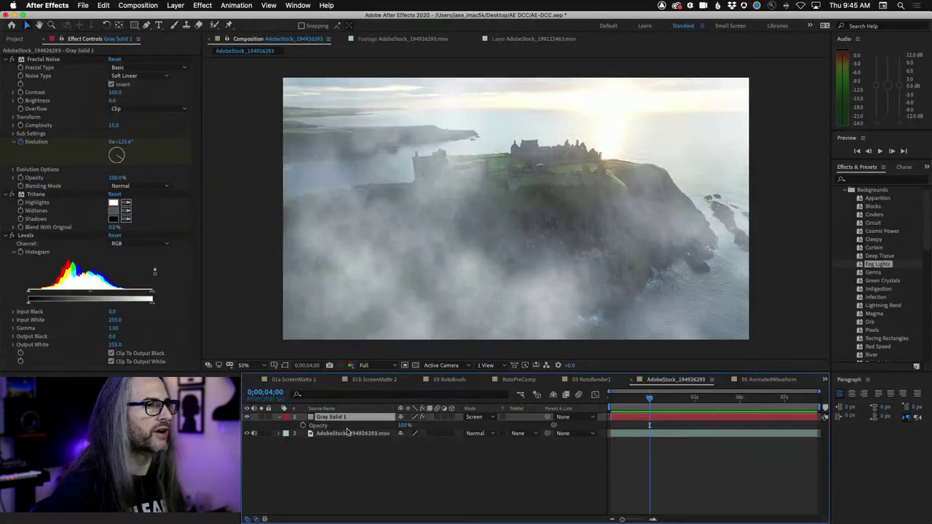
pyautogui.moveTo(404, 426); pyautogui.dragTo(370, 426)
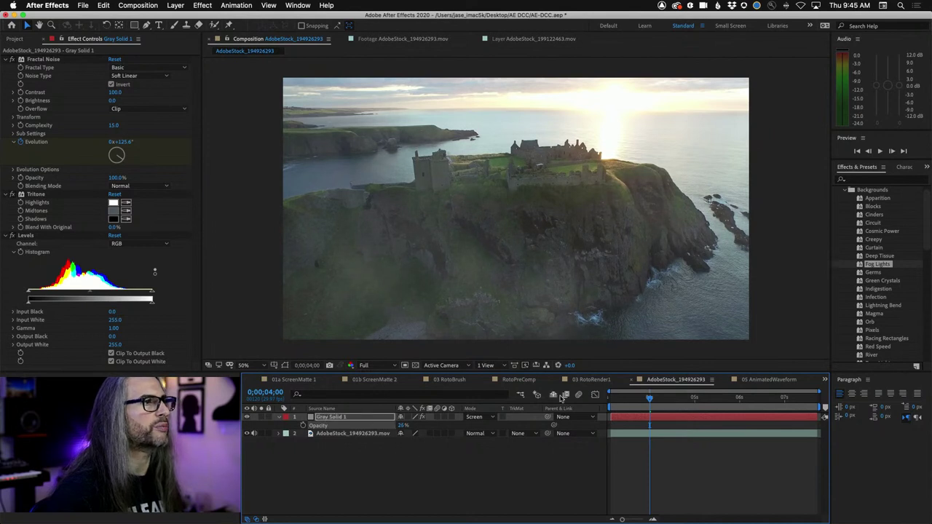
pyautogui.press('space')
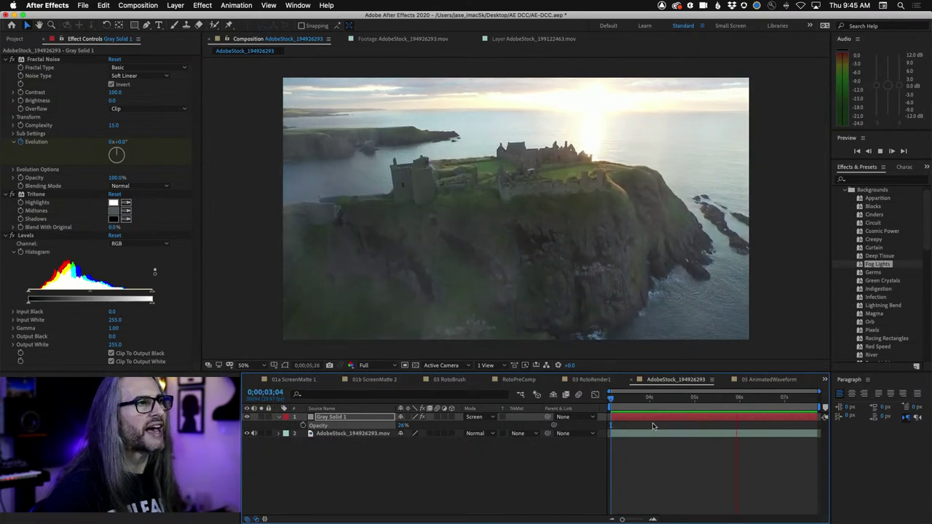
pyautogui.press('space')
pyautogui.press('Home')
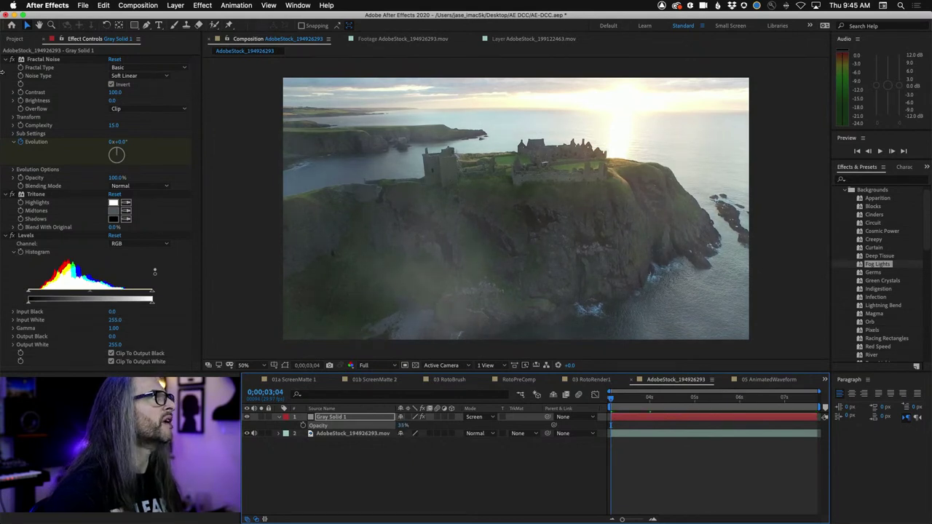
pyautogui.click(73, 40)
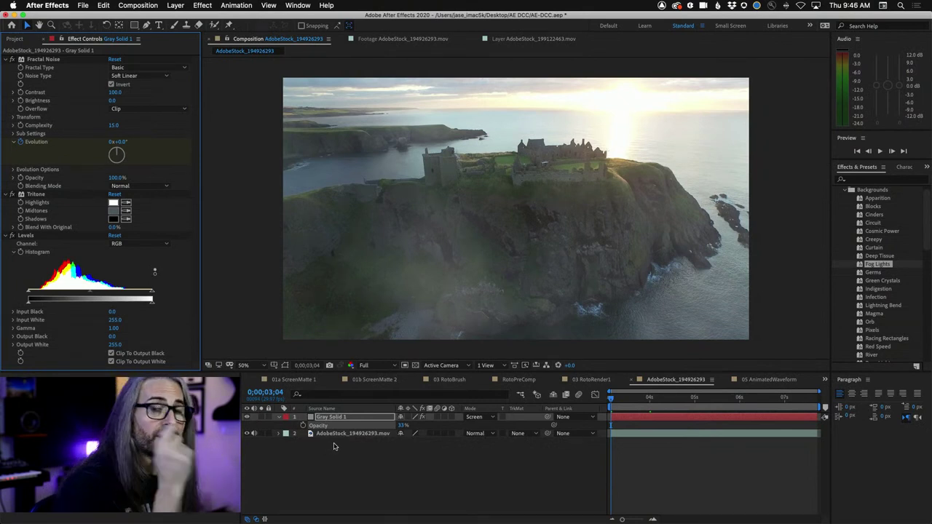
# Step: Set the gray solid's blend mode back to Normal and raise its opacity to 99%
pyautogui.click(477, 418)
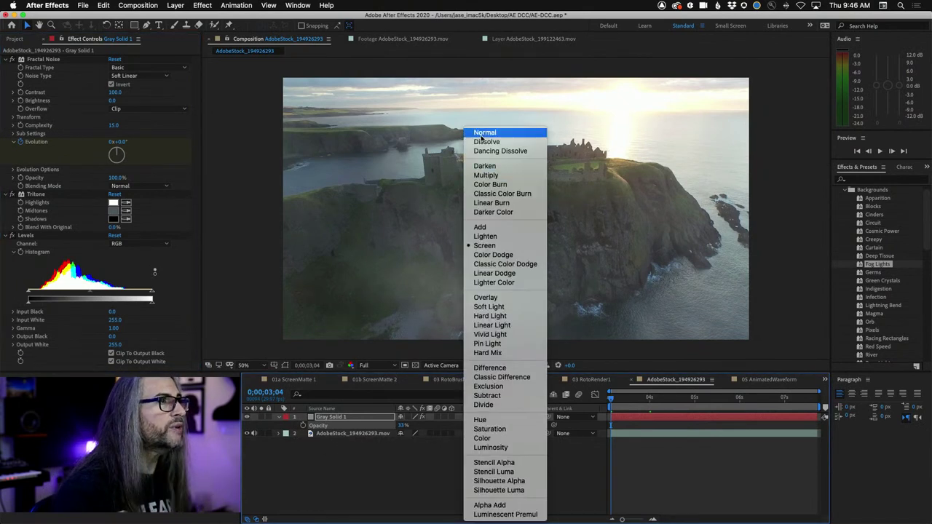
pyautogui.click(482, 133)
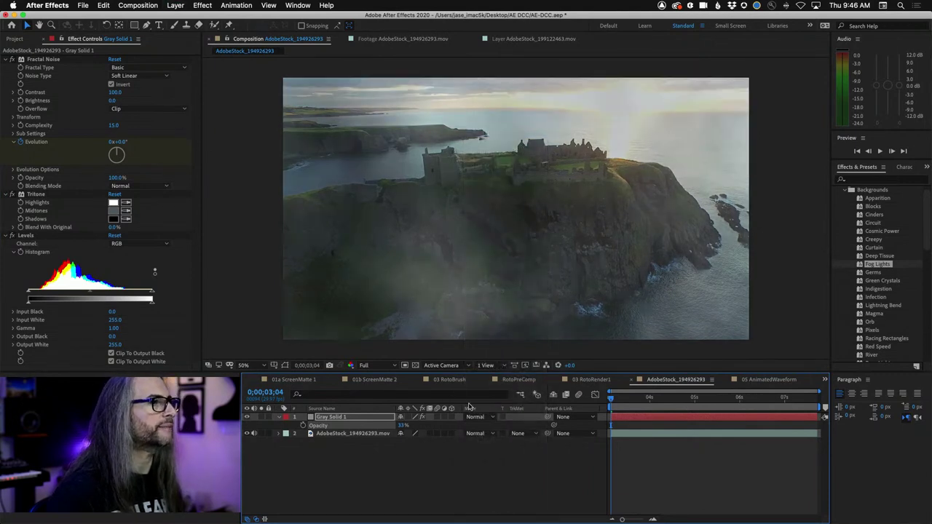
pyautogui.moveTo(401, 425); pyautogui.dragTo(452, 425)
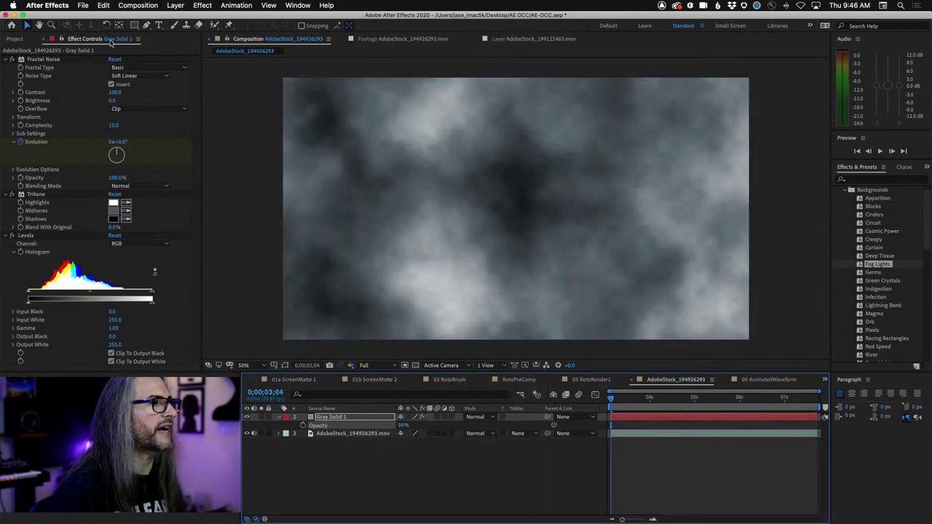
# Step: Try the Turbulent Smooth and Dynamic fractal types in the solid's Fractal Noise effect while playing a preview
pyautogui.click(125, 67)
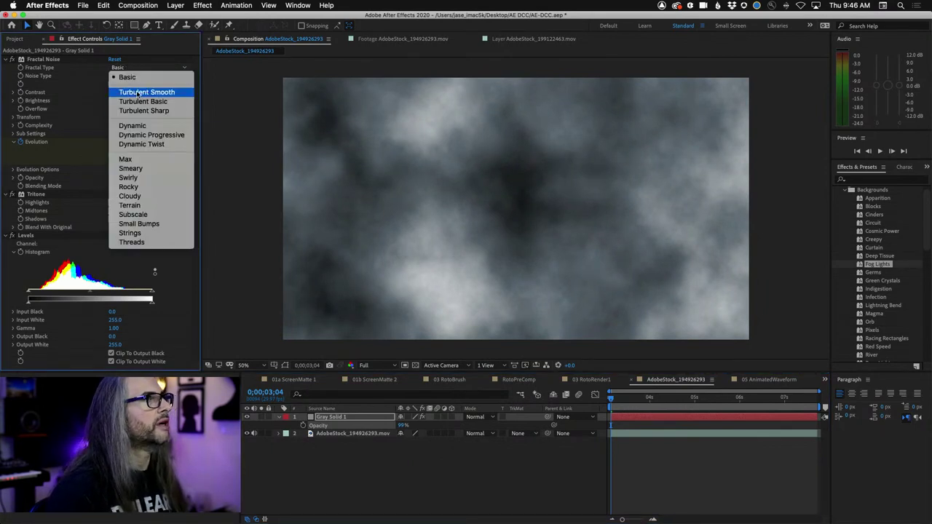
pyautogui.click(137, 93)
pyautogui.press('space')
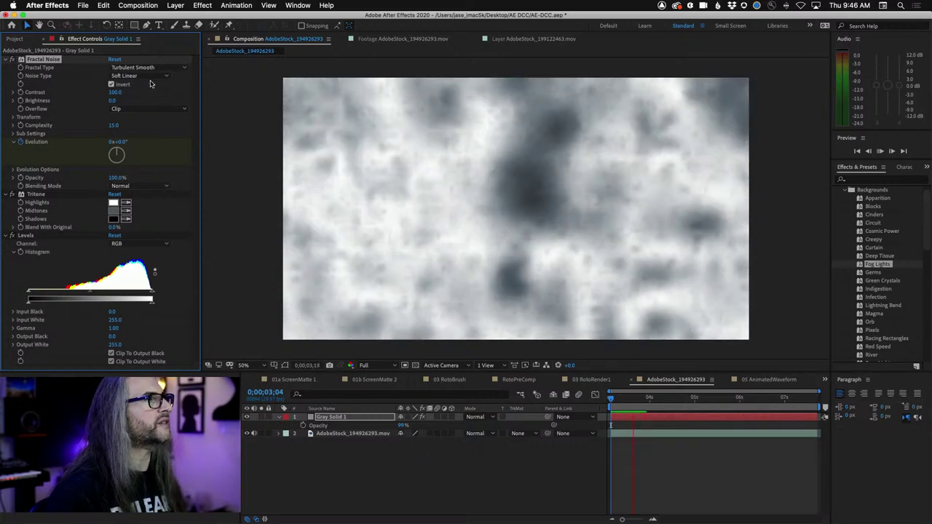
pyautogui.click(150, 68)
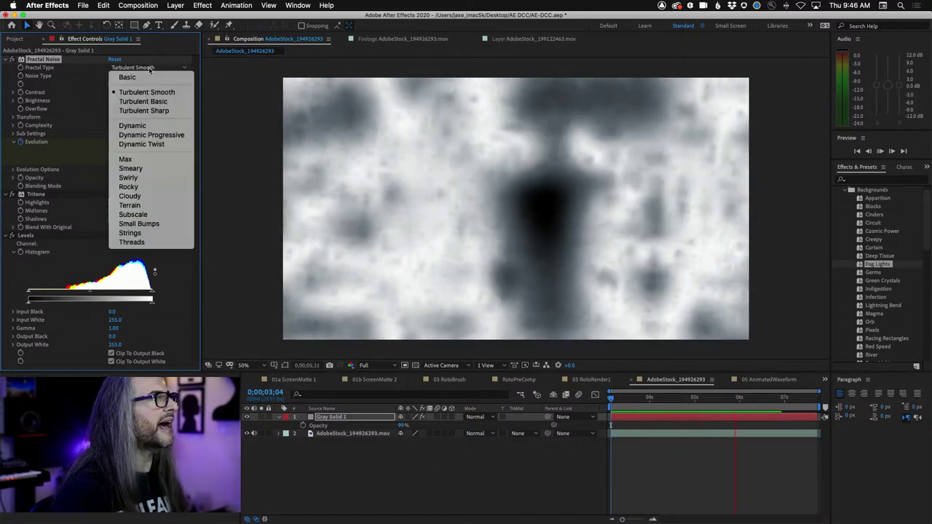
pyautogui.click(144, 128)
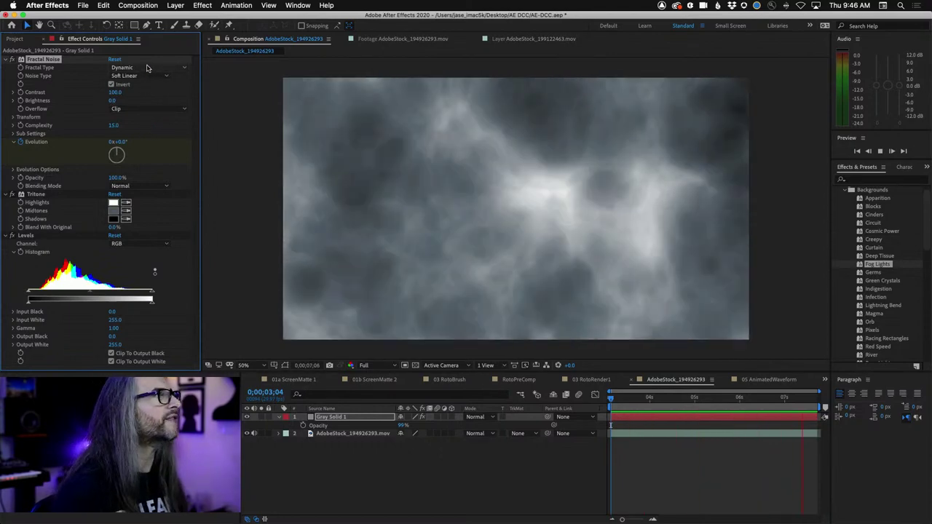
# Step: Try the Dynamic Twist and Swirly fractal types in the Fractal Noise effect during the preview
pyautogui.click(147, 68)
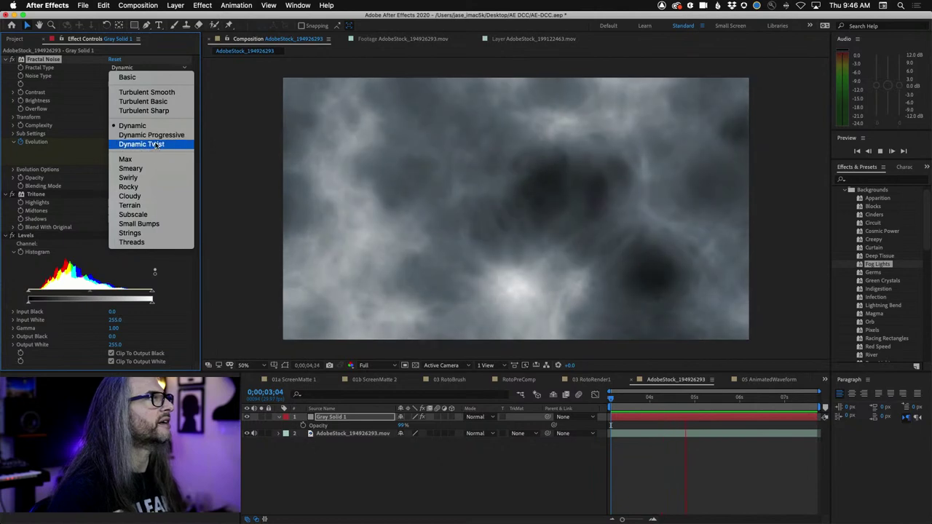
pyautogui.click(147, 144)
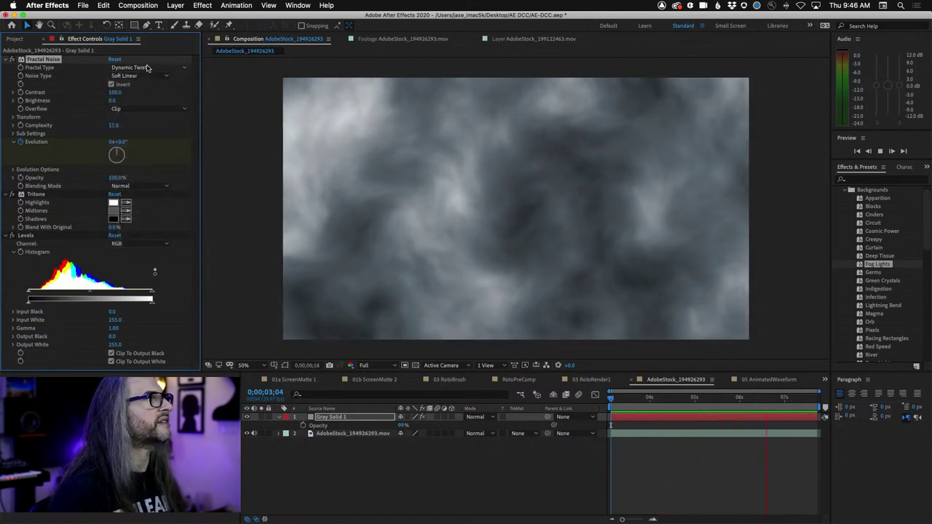
pyautogui.click(146, 68)
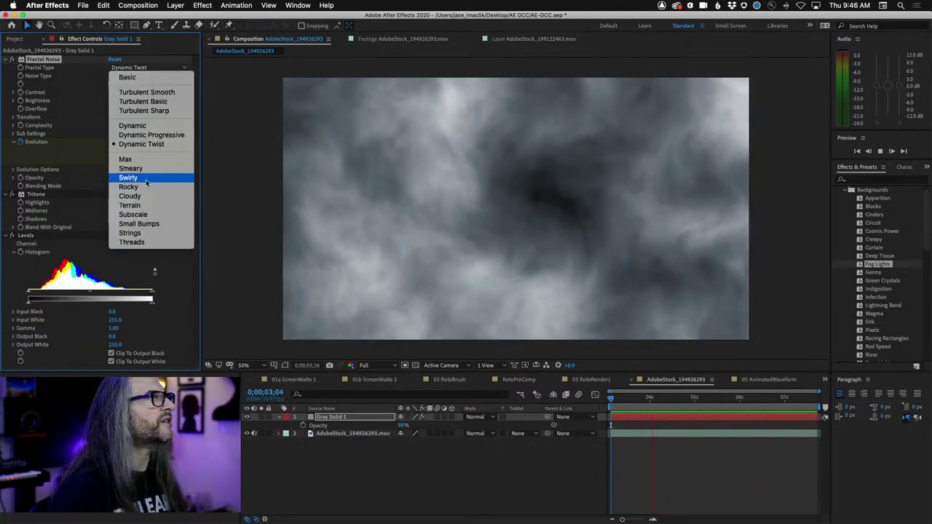
pyautogui.click(146, 177)
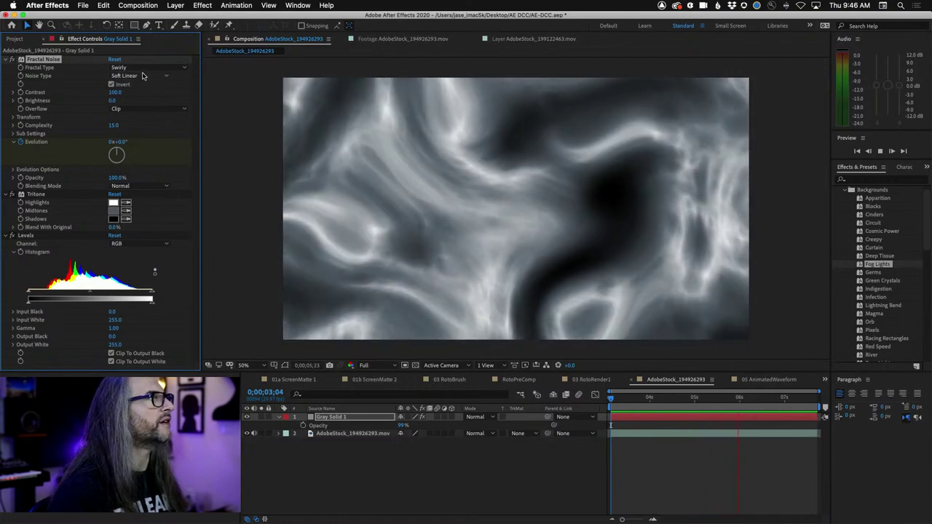
pyautogui.click(143, 76)
pyautogui.click(174, 70)
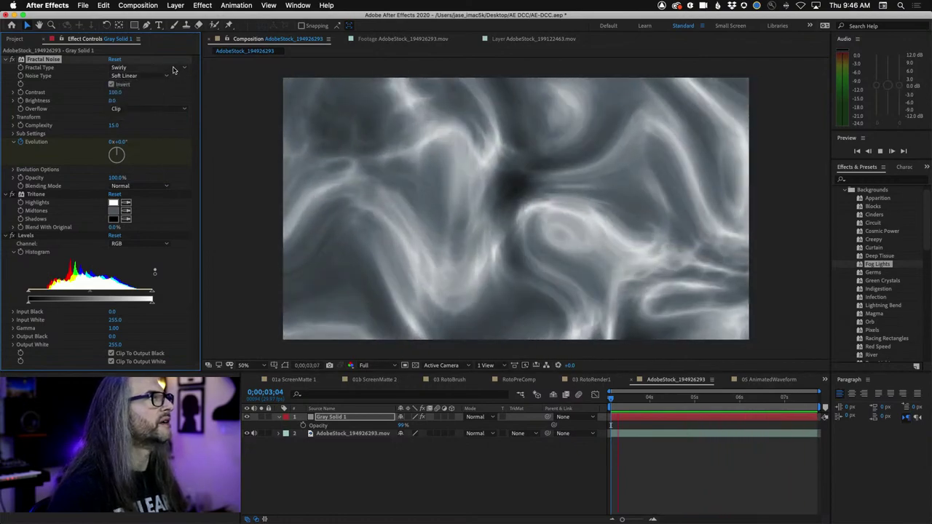
# Step: Try the Strings, Subscale and Terrain fractal types in the Fractal Noise effect during the preview
pyautogui.click(174, 70)
pyautogui.click(146, 230)
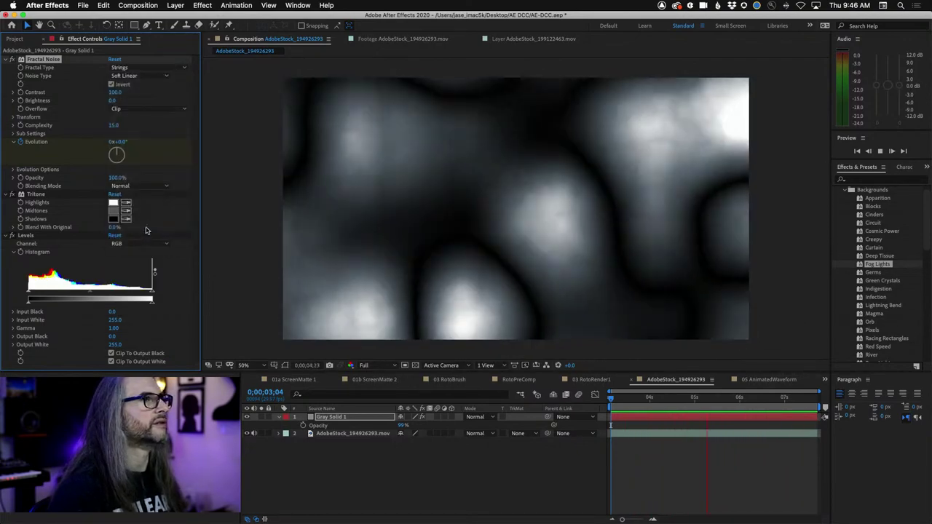
pyautogui.click(172, 70)
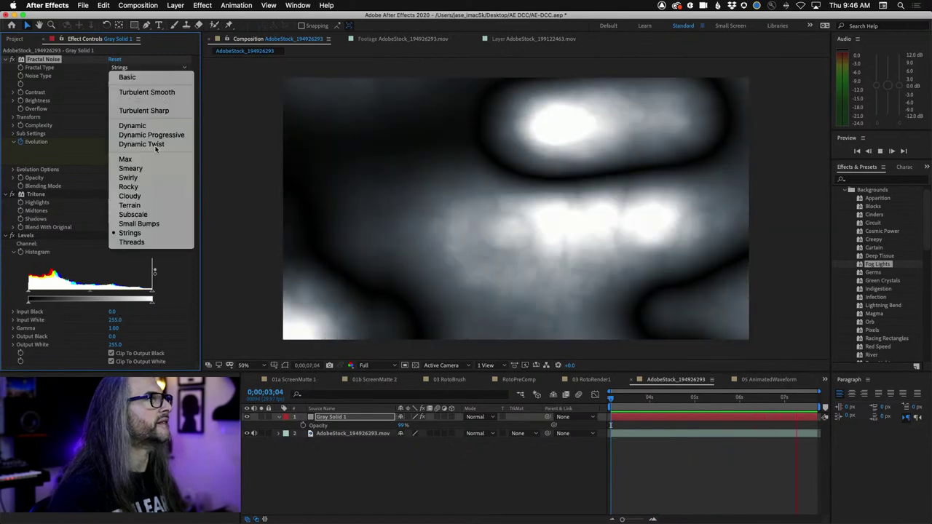
pyautogui.click(154, 215)
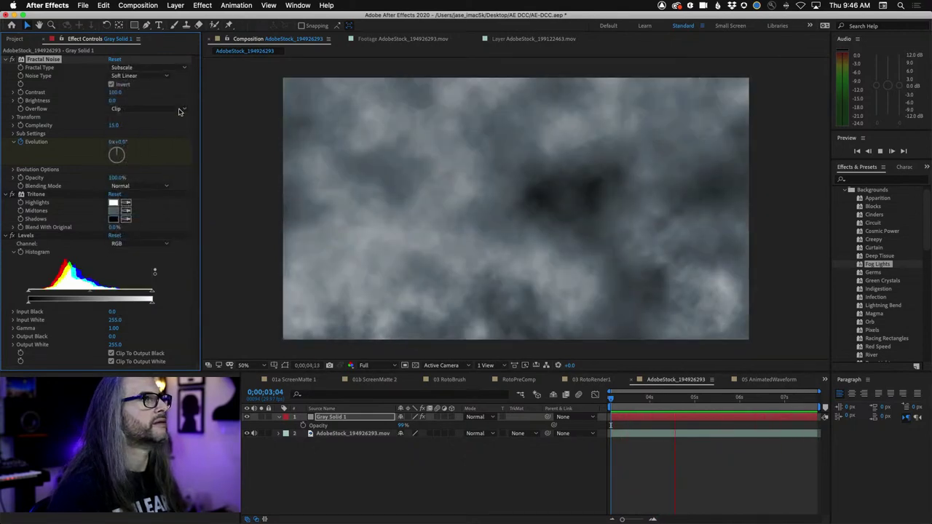
pyautogui.click(172, 70)
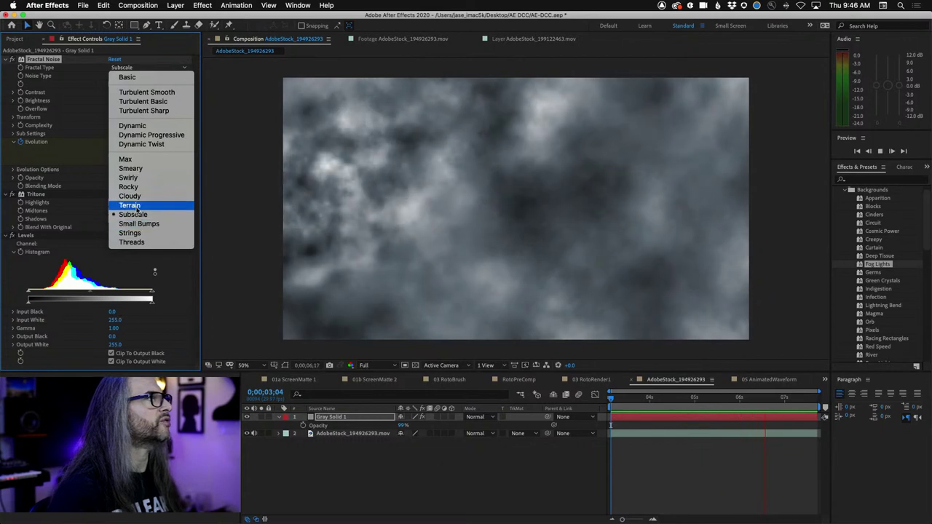
pyautogui.click(137, 206)
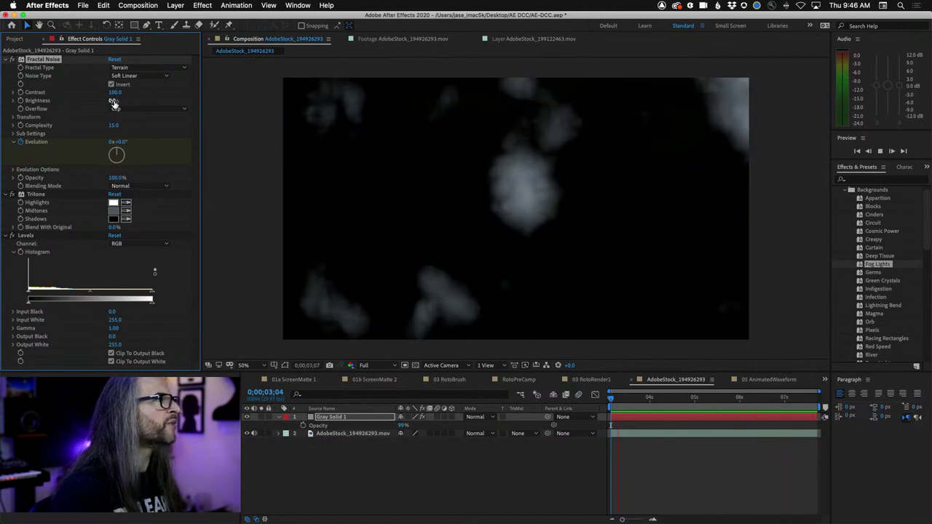
# Step: Set the gray solid's blend mode to Screen and its Fractal Noise fractal type to Dynamic
pyautogui.click(479, 417)
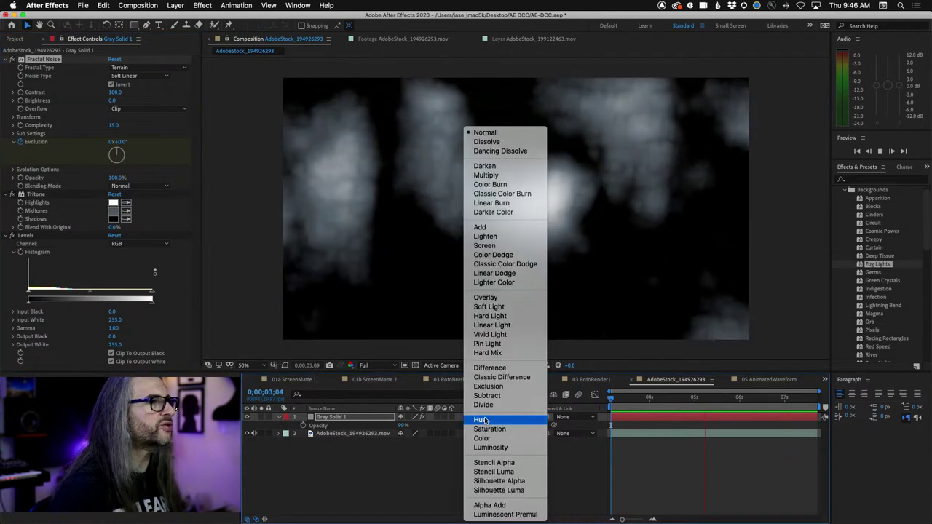
pyautogui.click(499, 246)
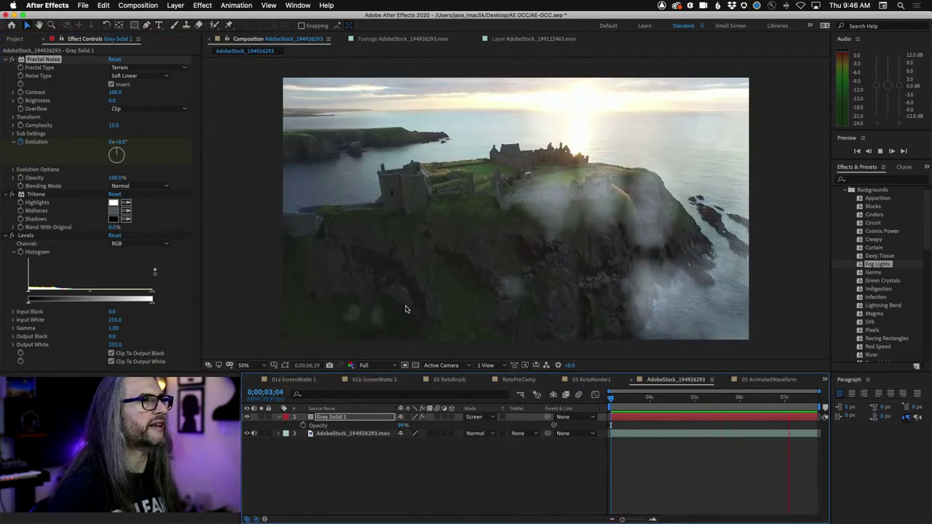
pyautogui.click(157, 67)
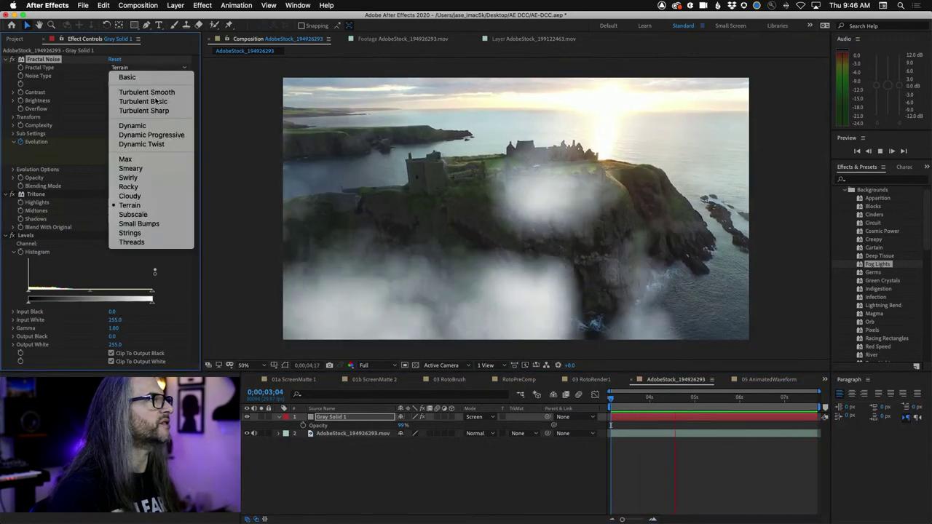
pyautogui.click(166, 126)
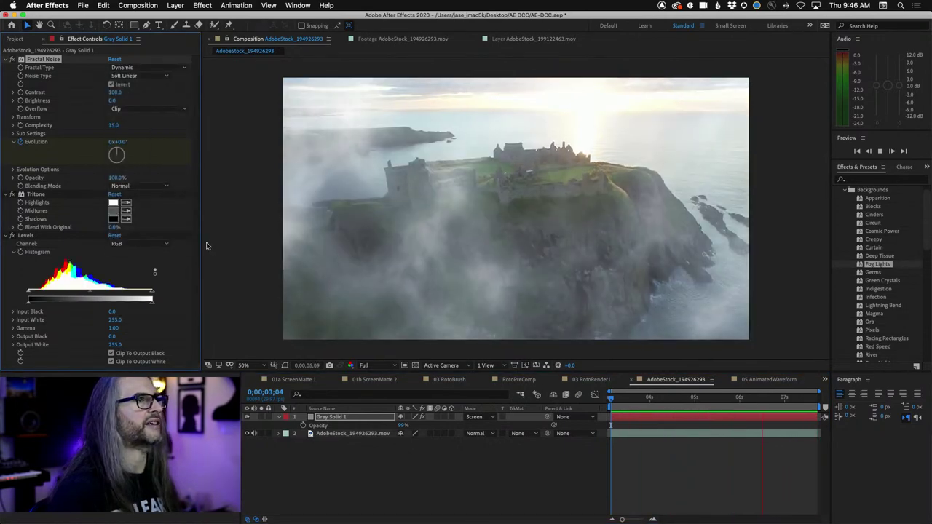
# Step: Lower the gray solid's opacity to 27%, stop the preview and set Fractal Noise's blending mode to Darken
pyautogui.moveTo(402, 426); pyautogui.dragTo(367, 429)
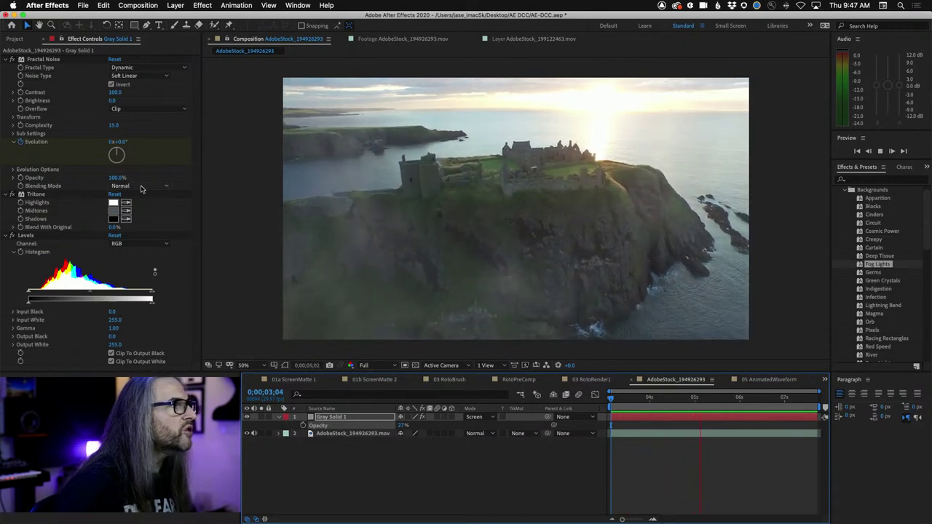
pyautogui.press('space')
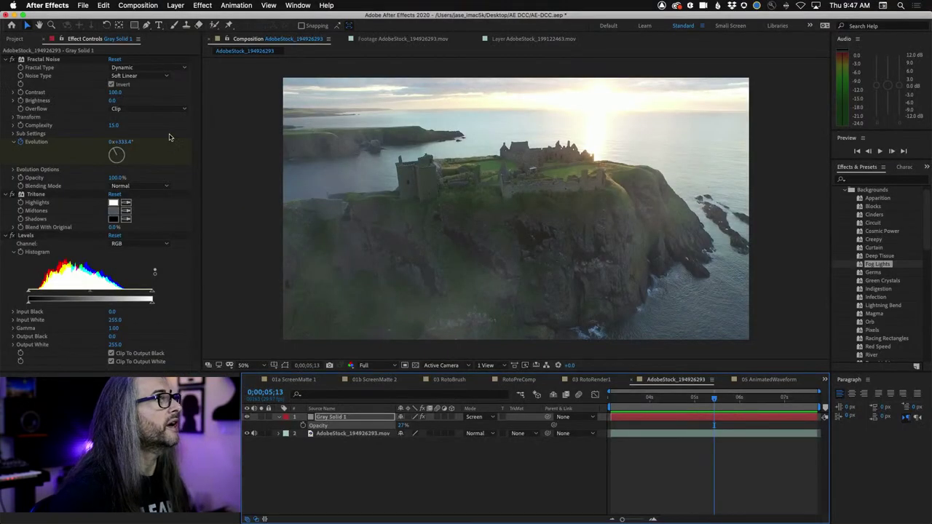
pyautogui.click(148, 186)
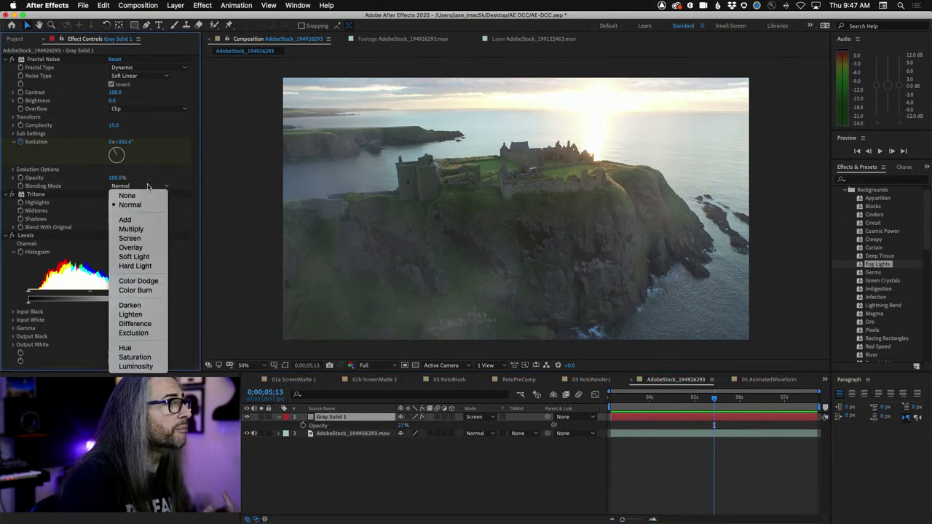
pyautogui.click(143, 306)
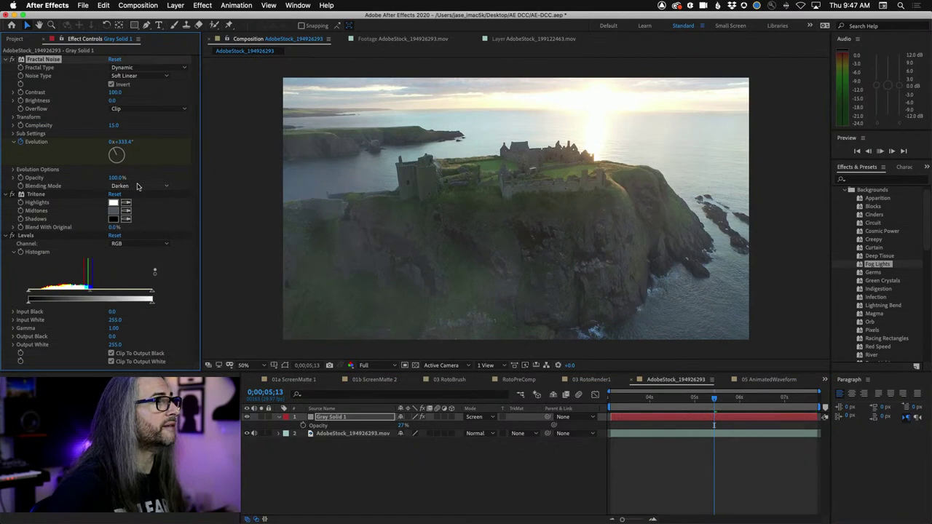
# Step: Try the Hard Light and Multiply blending modes in the Fractal Noise effect during the preview, and stop playback
pyautogui.click(139, 187)
pyautogui.click(138, 266)
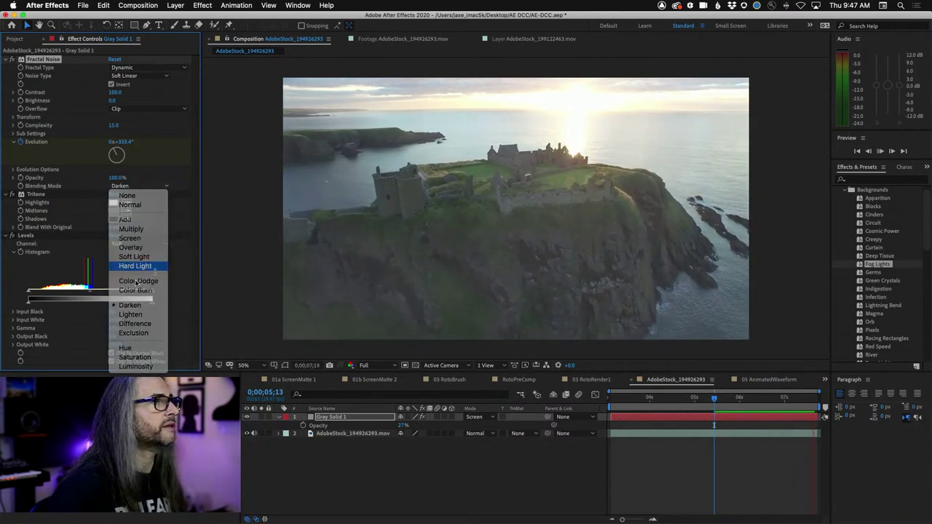
pyautogui.click(140, 185)
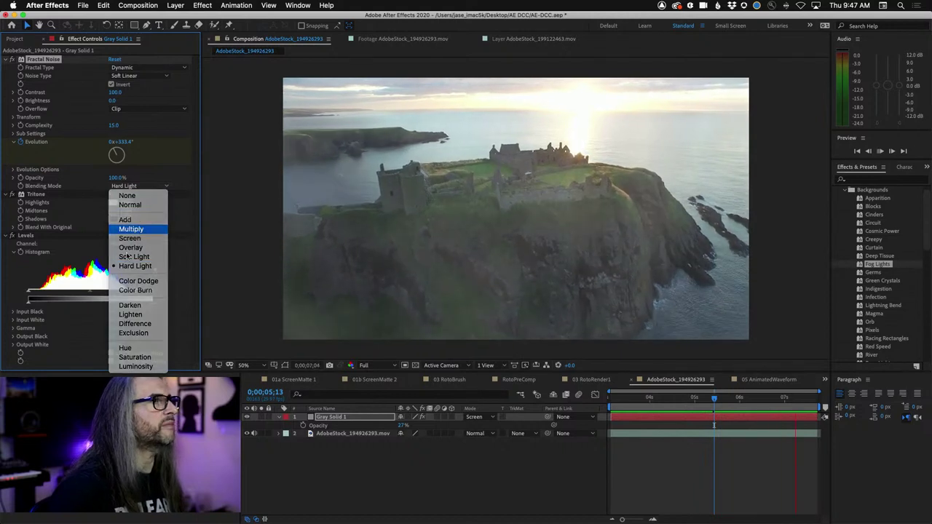
pyautogui.click(132, 229)
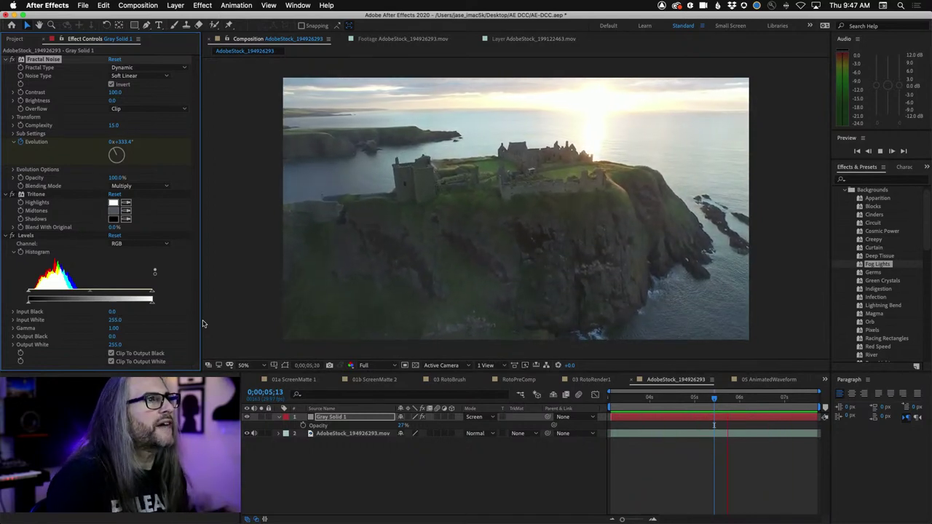
pyautogui.press('space')
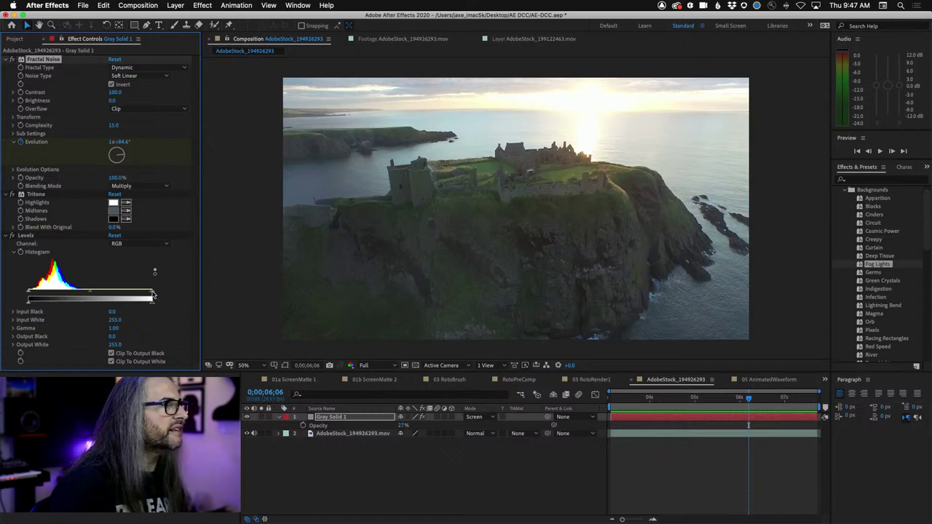
# Step: Set the Levels effect's gamma to 0.81 and output black to 23, and preview the composition
pyautogui.moveTo(153, 305); pyautogui.dragTo(145, 304)
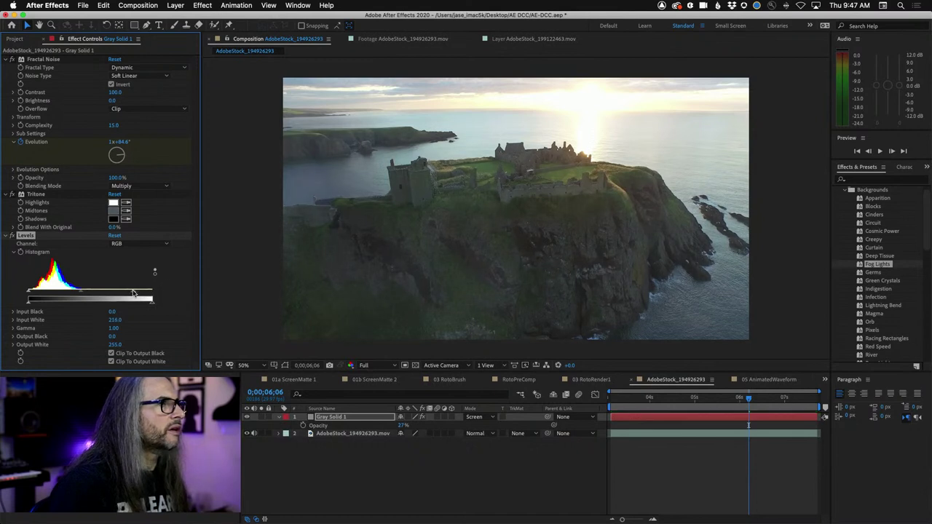
pyautogui.moveTo(80, 294)
pyautogui.mouseDown()
pyautogui.moveTo(98, 294)
pyautogui.moveTo(88, 296)
pyautogui.mouseUp()
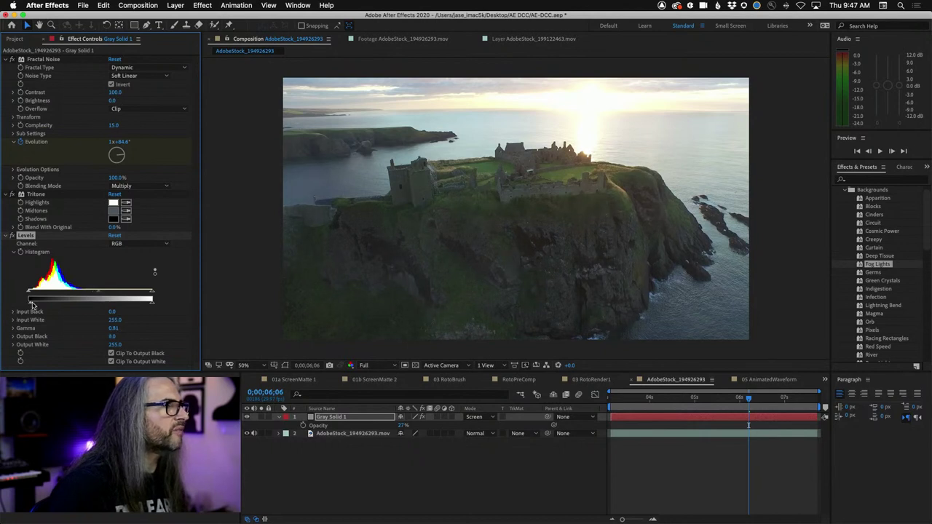
pyautogui.press('space')
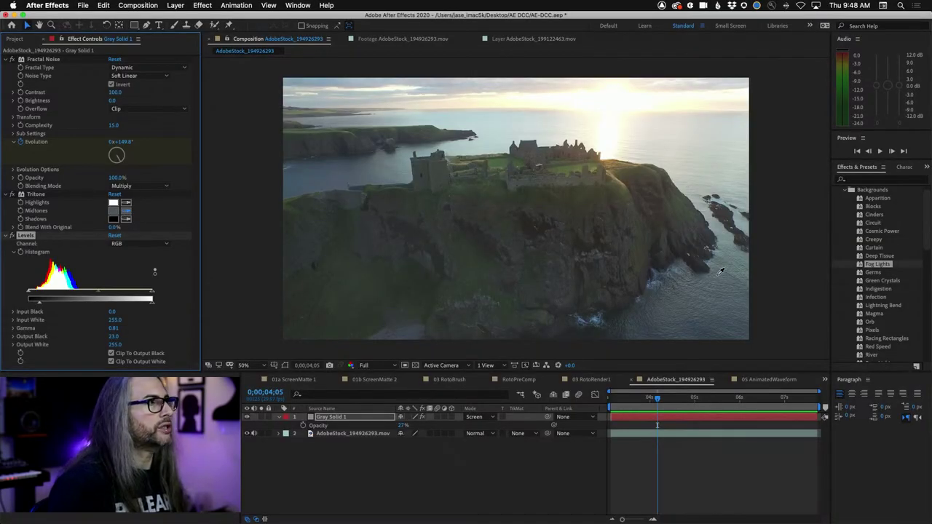
# Step: Sample the Tritone effect's midtones and shadows colours from the dark sea in the footage
pyautogui.press('Up')
pyautogui.click(113, 220)
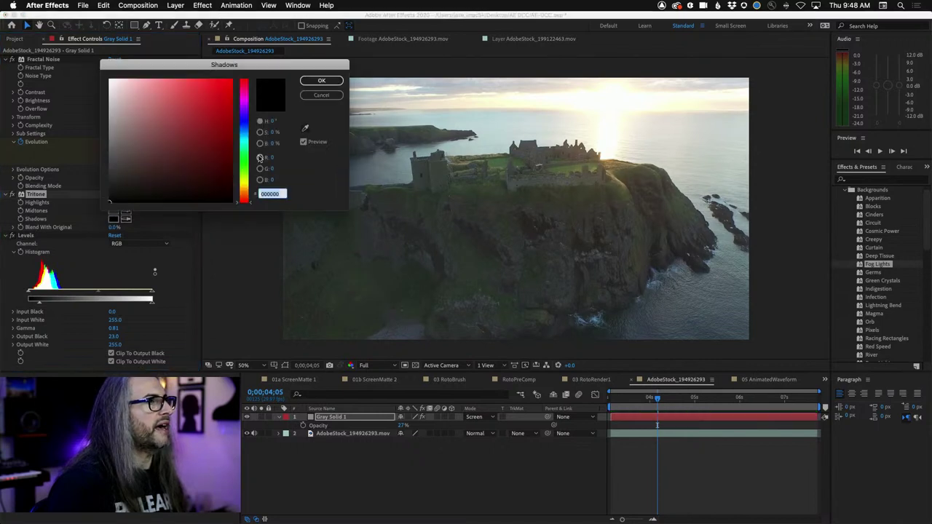
pyautogui.click(321, 96)
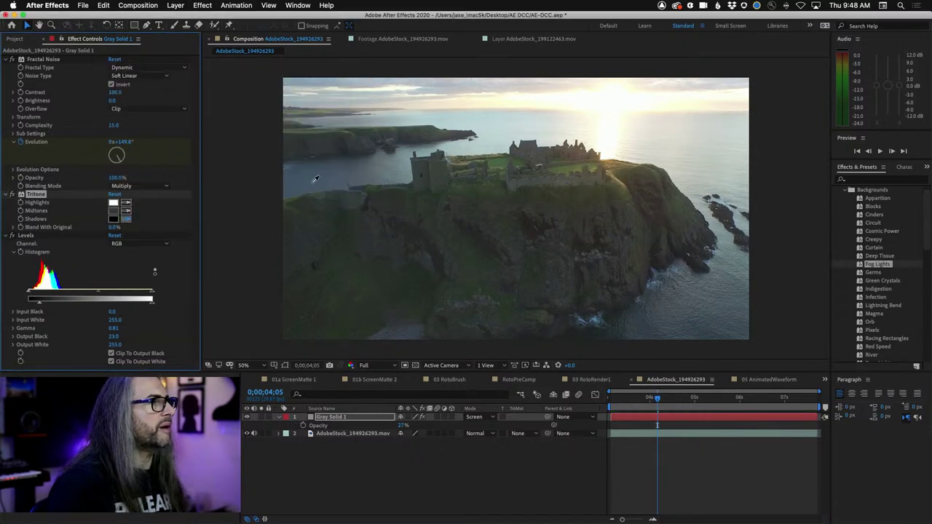
pyautogui.click(643, 323)
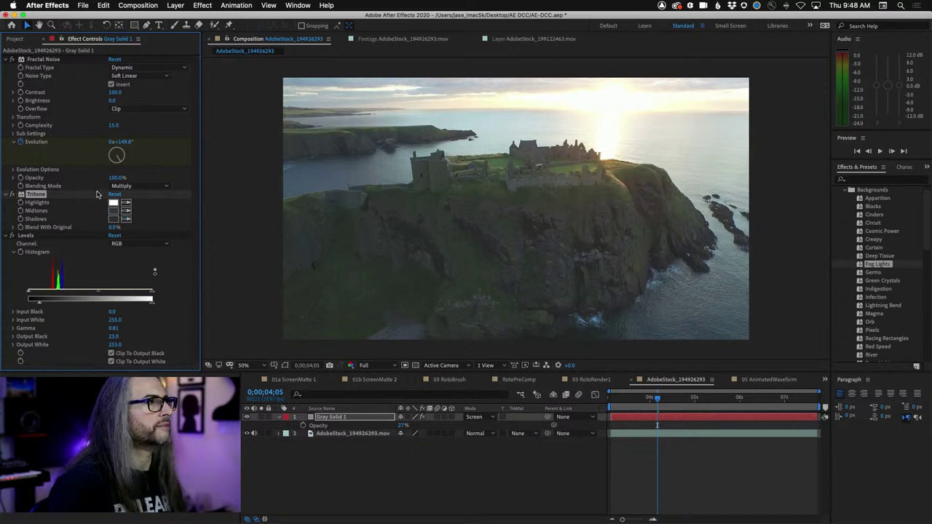
# Step: Shift the Tritone shadows colour to a more saturated dark blue
pyautogui.click(115, 220)
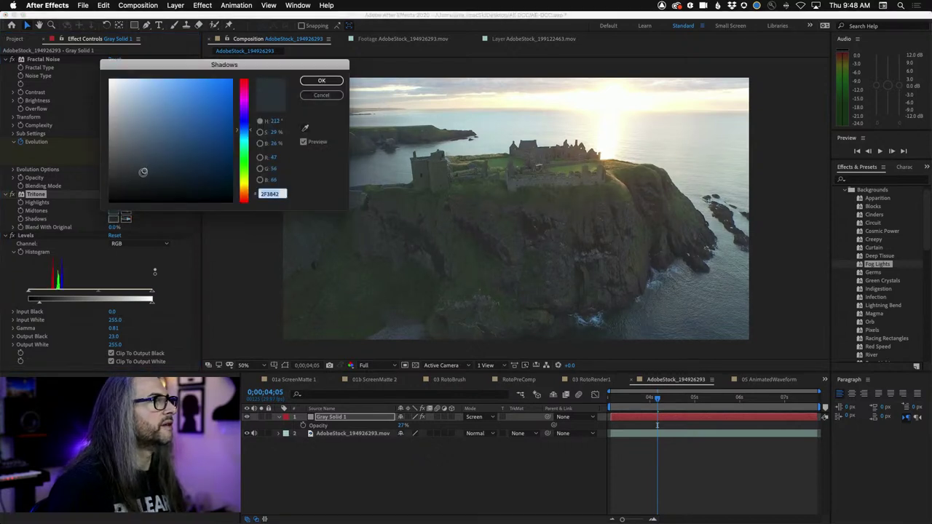
pyautogui.moveTo(143, 172); pyautogui.dragTo(167, 170)
pyautogui.click(321, 80)
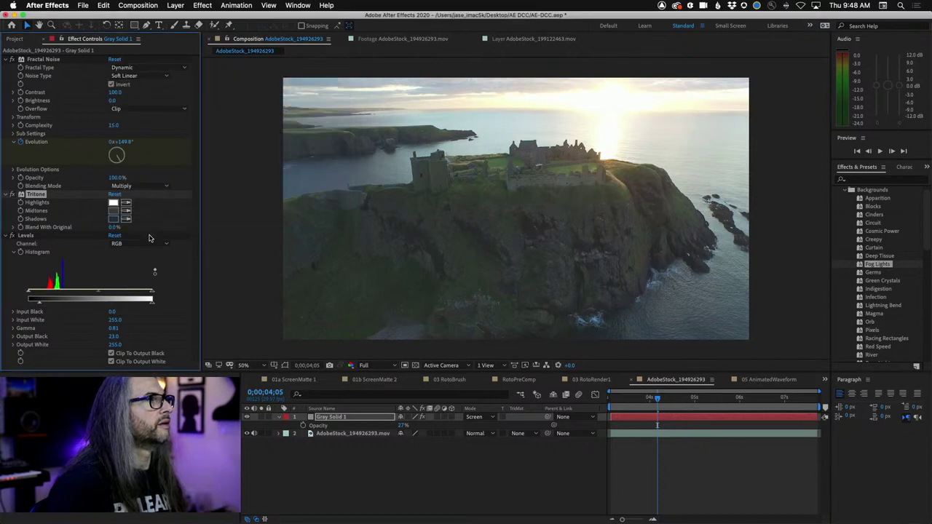
# Step: While previewing, set Fractal Noise's blending mode to Screen and the gray solid's opacity to 14%
pyautogui.press('space')
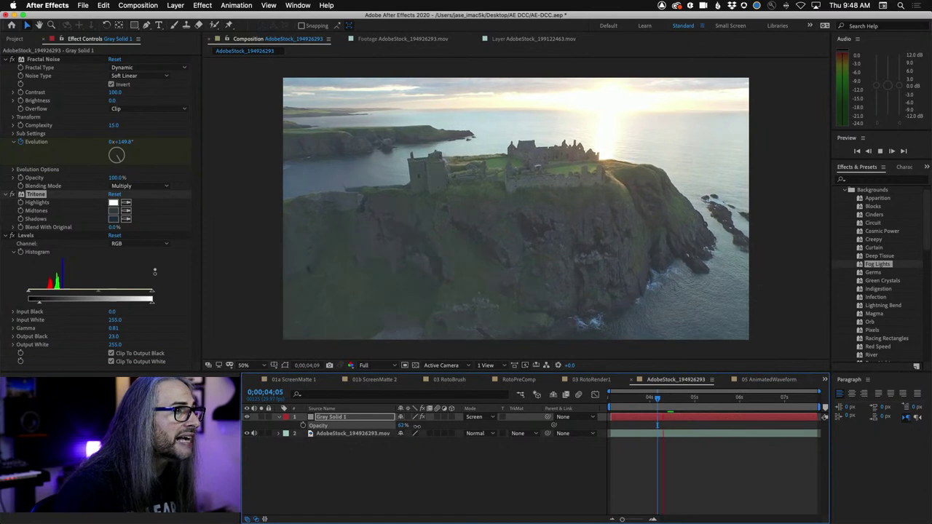
pyautogui.moveTo(405, 425); pyautogui.dragTo(418, 430)
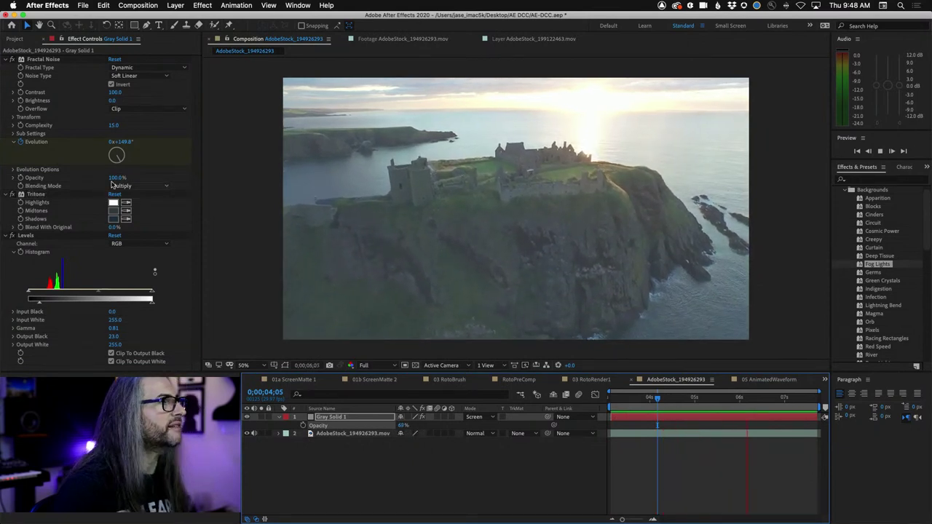
pyautogui.click(135, 188)
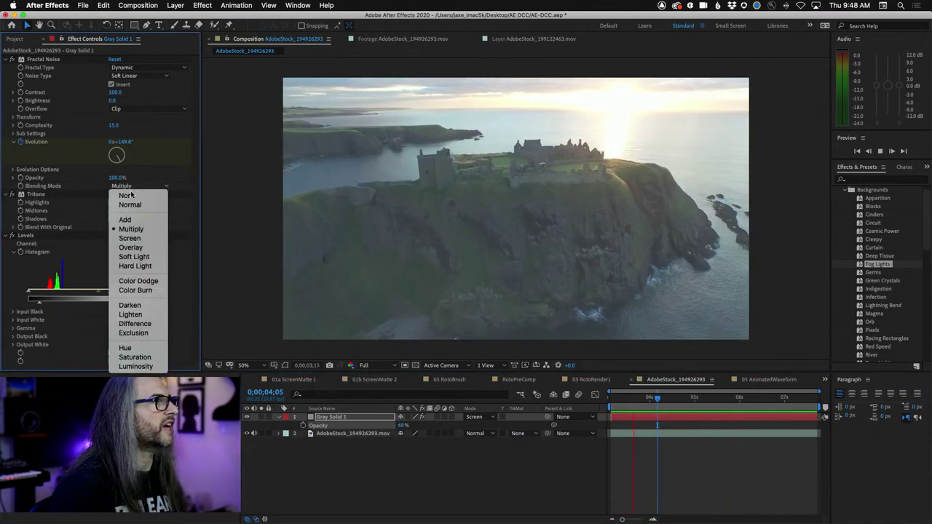
pyautogui.click(128, 190)
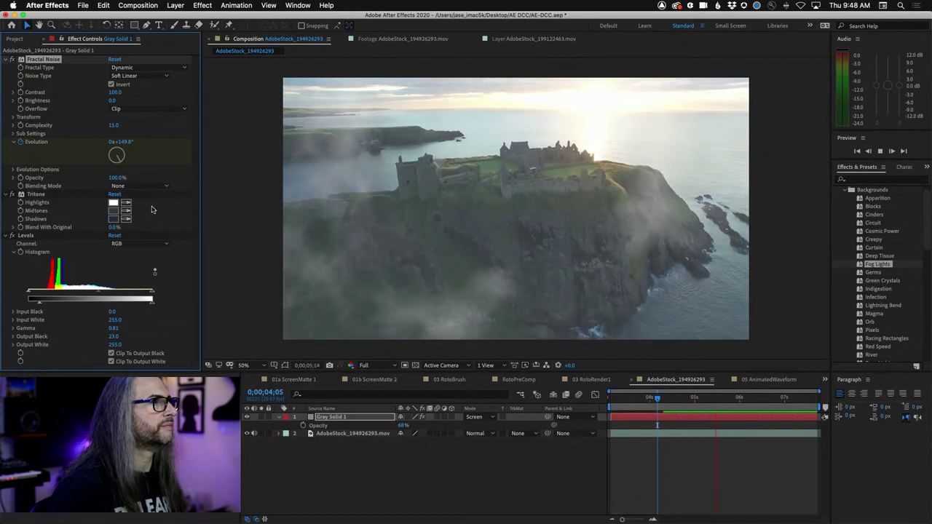
pyautogui.click(135, 187)
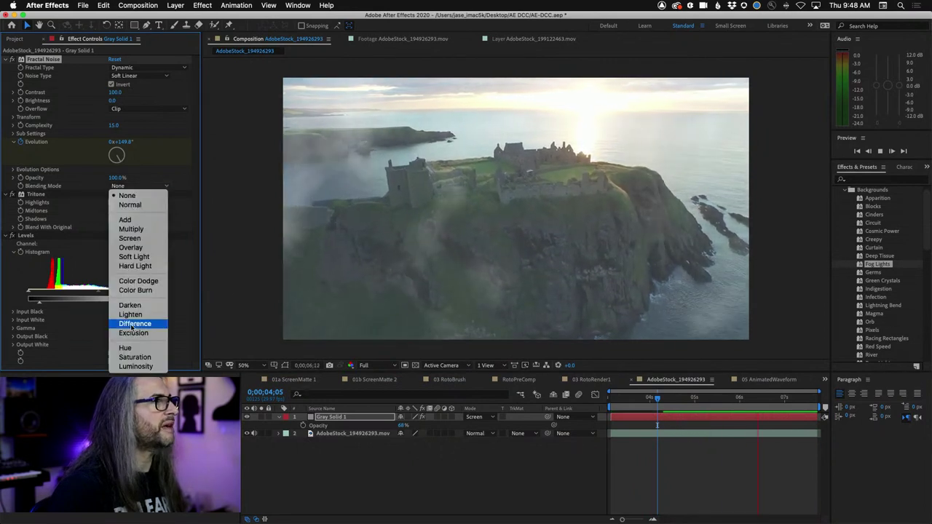
pyautogui.click(134, 238)
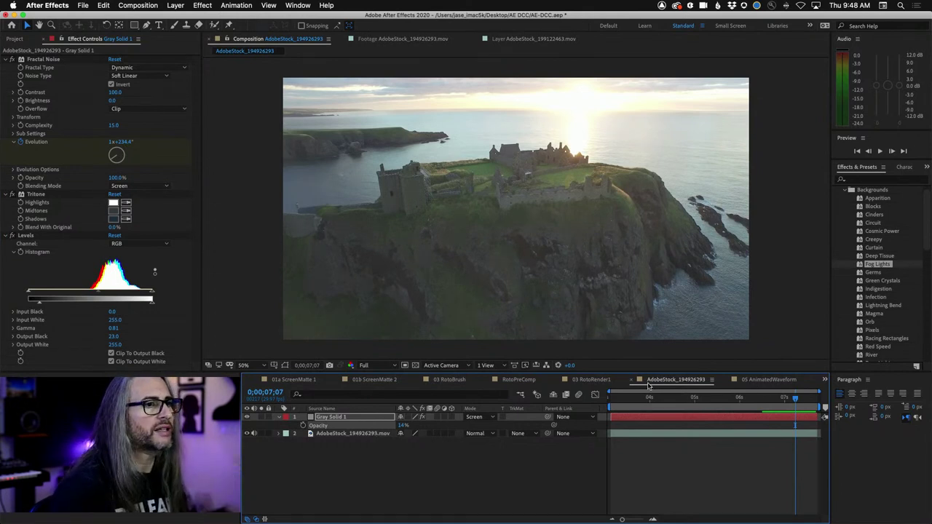
# Step: Open the 03 RotoRender1 composition, and switch to Adobe Bridge to open the Image - Special Effects presets folder
pyautogui.click(587, 379)
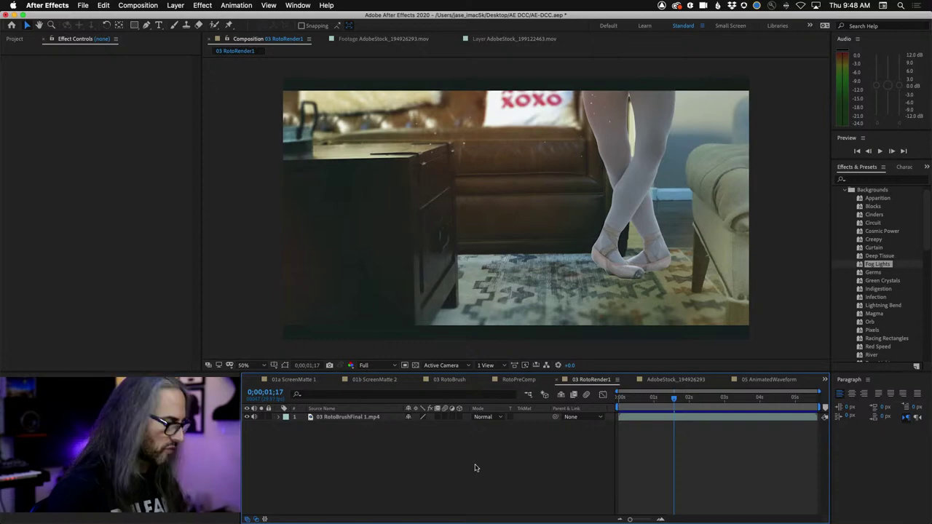
pyautogui.press('super+Tab')
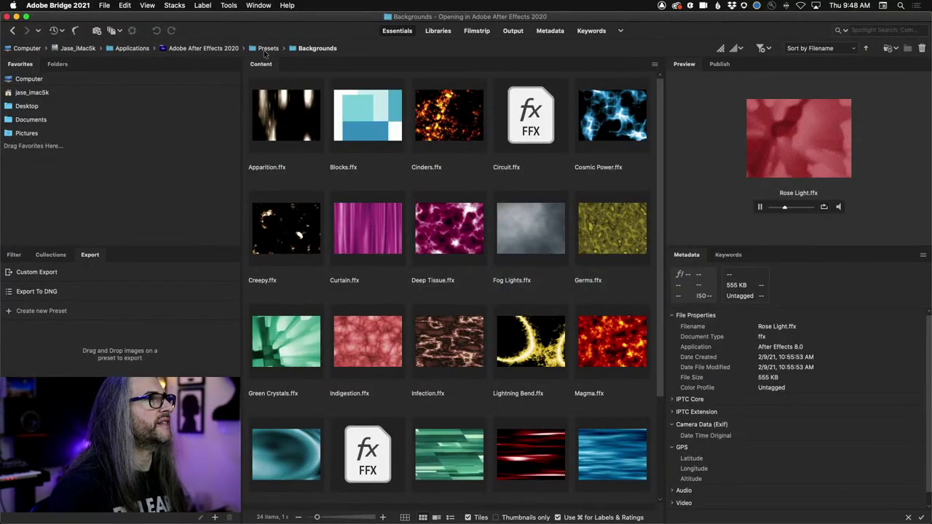
pyautogui.click(264, 50)
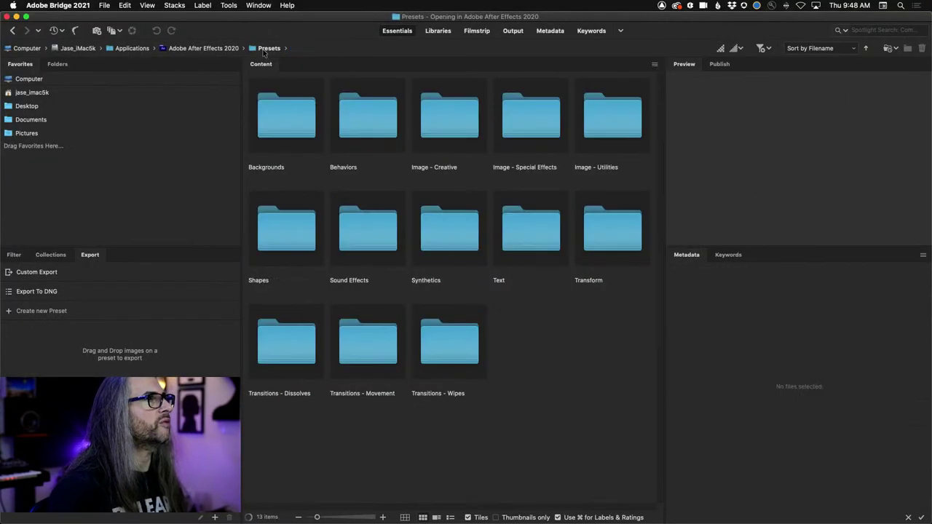
pyautogui.doubleClick(444, 129)
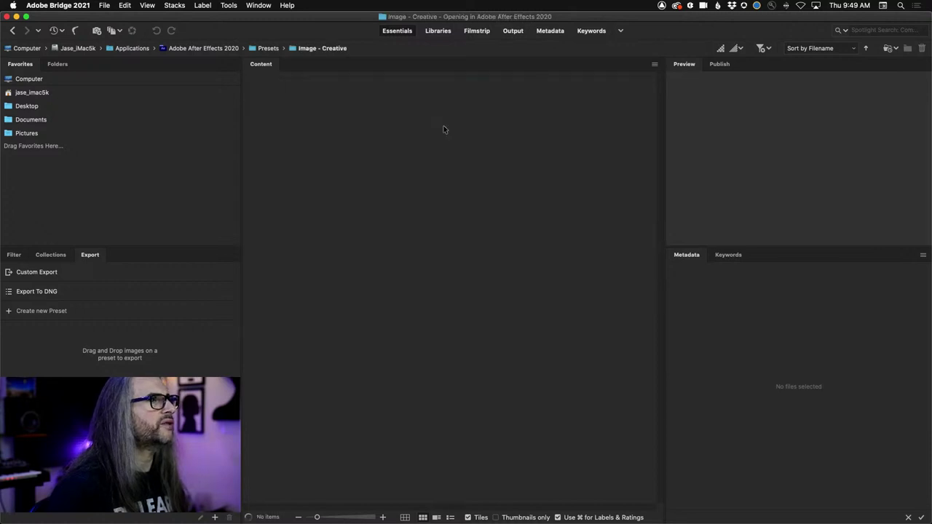
pyautogui.click(263, 49)
pyautogui.doubleClick(526, 130)
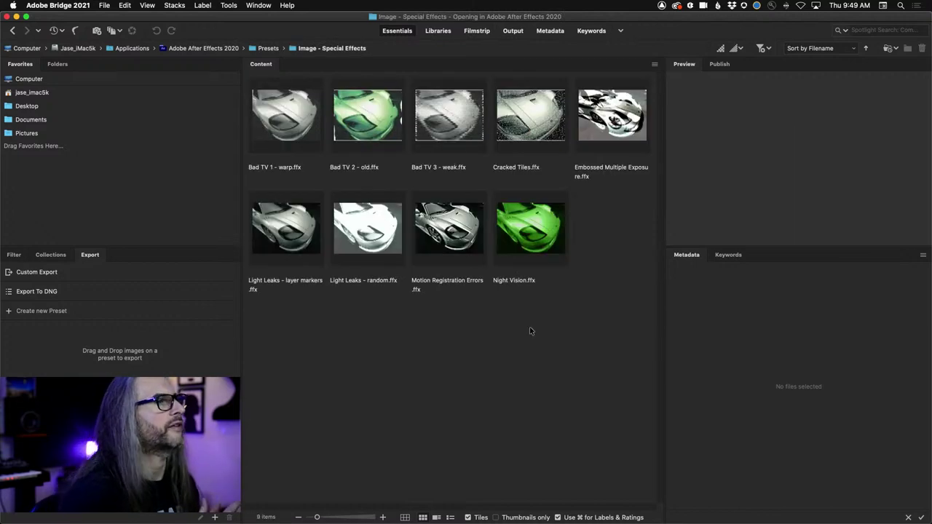
# Step: Preview the Bad TV 3 - weak and Bad TV 2 - old presets
pyautogui.click(433, 121)
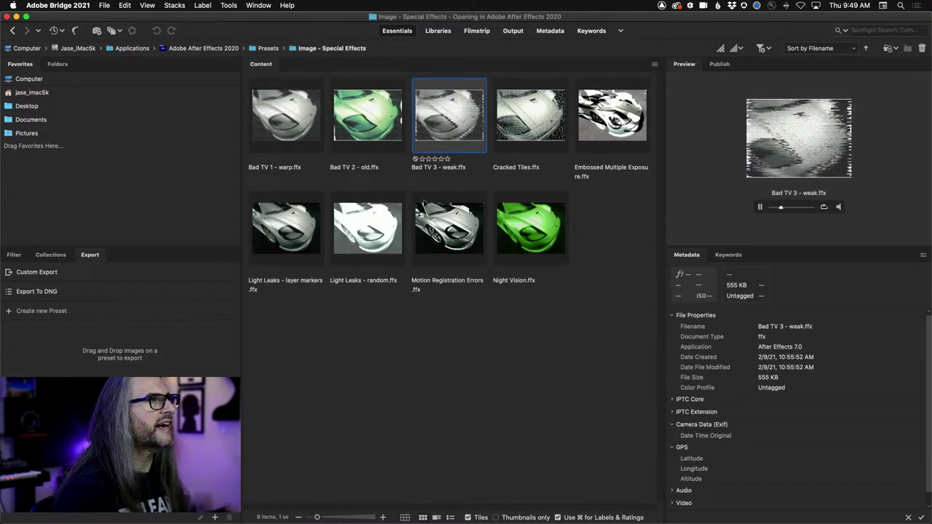
pyautogui.click(372, 120)
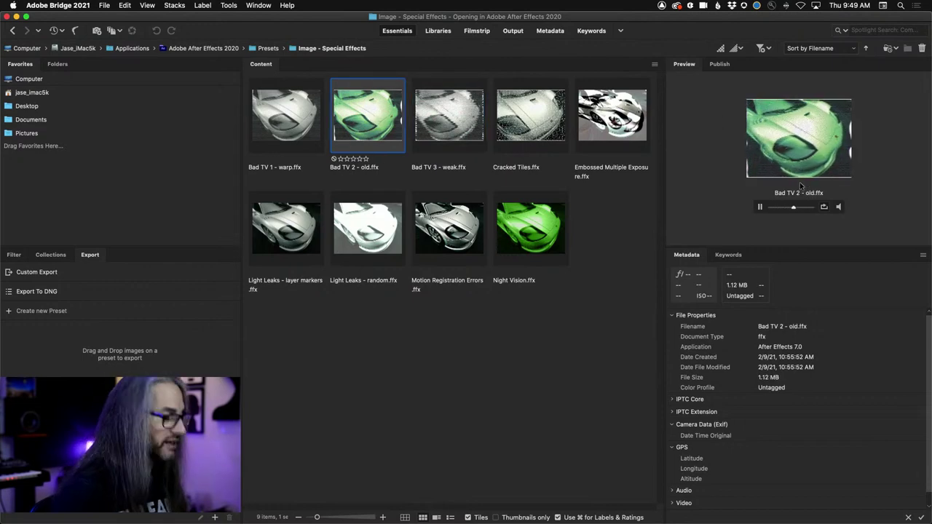
# Step: Switch back to After Effects and apply the Bad TV 2 - old preset to the 03 RotoBrushFinal 1.mp4 layer
pyautogui.press('super+Tab')
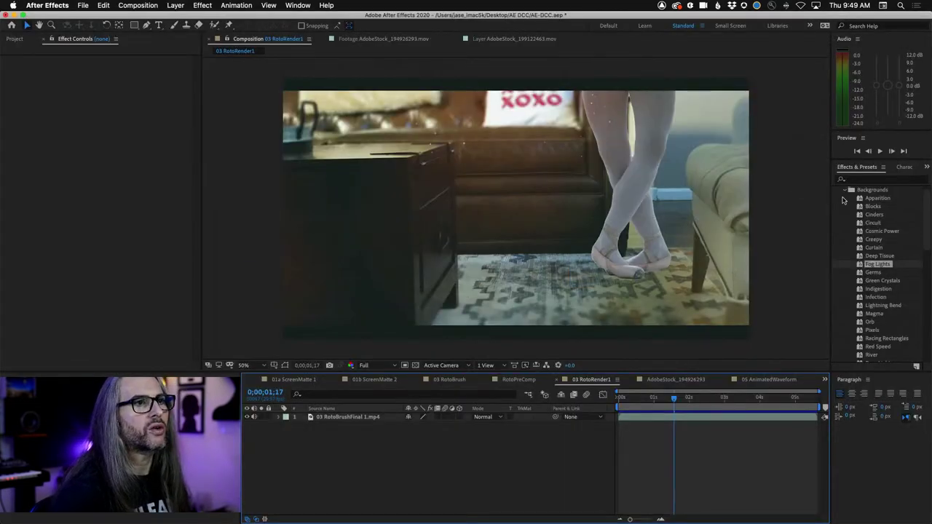
pyautogui.click(846, 191)
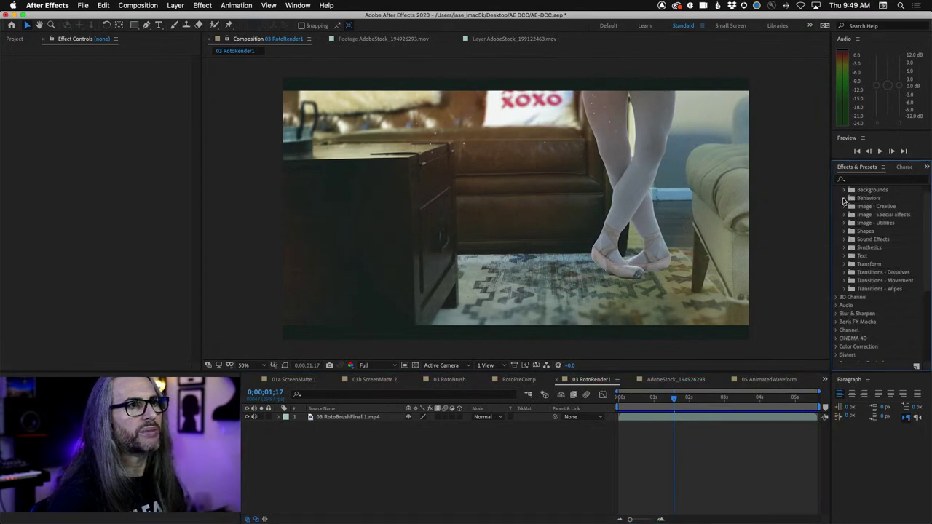
pyautogui.click(845, 215)
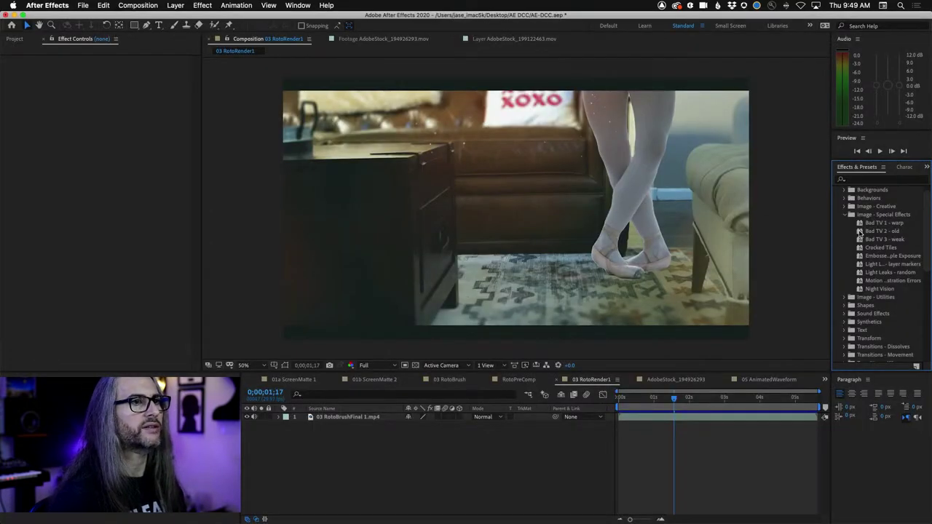
pyautogui.moveTo(860, 231); pyautogui.dragTo(653, 423)
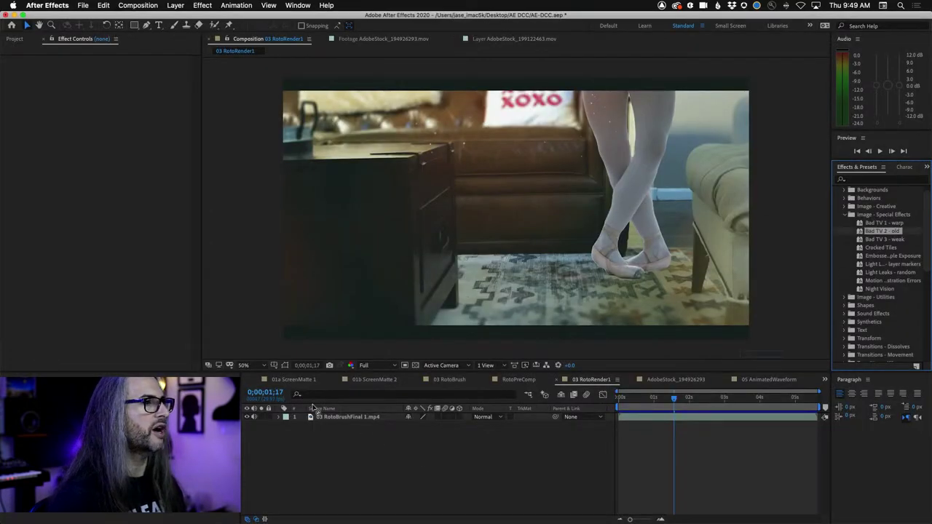
pyautogui.moveTo(313, 408); pyautogui.dragTo(330, 422)
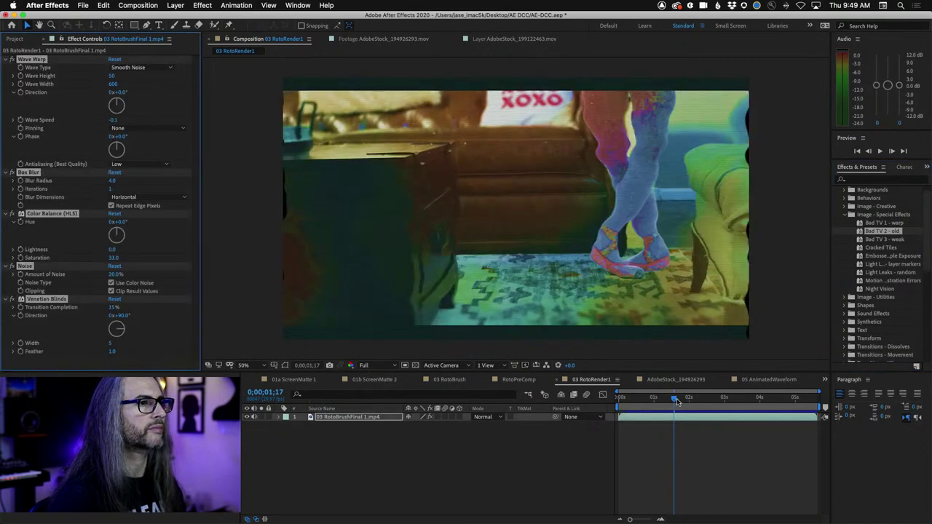
# Step: Preview the composition from its start and set the Wave Warp effect's wave height to 10
pyautogui.moveTo(673, 398); pyautogui.dragTo(609, 402)
pyautogui.press('space')
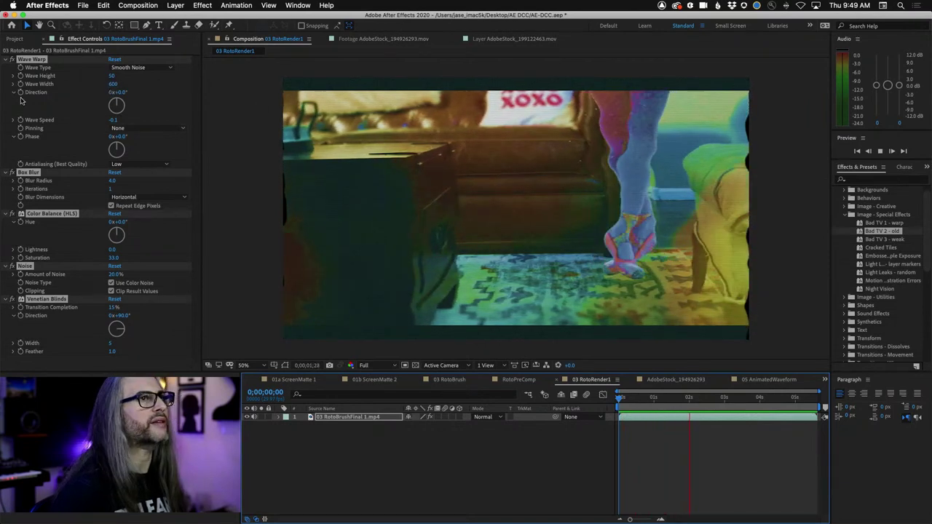
pyautogui.click(113, 75)
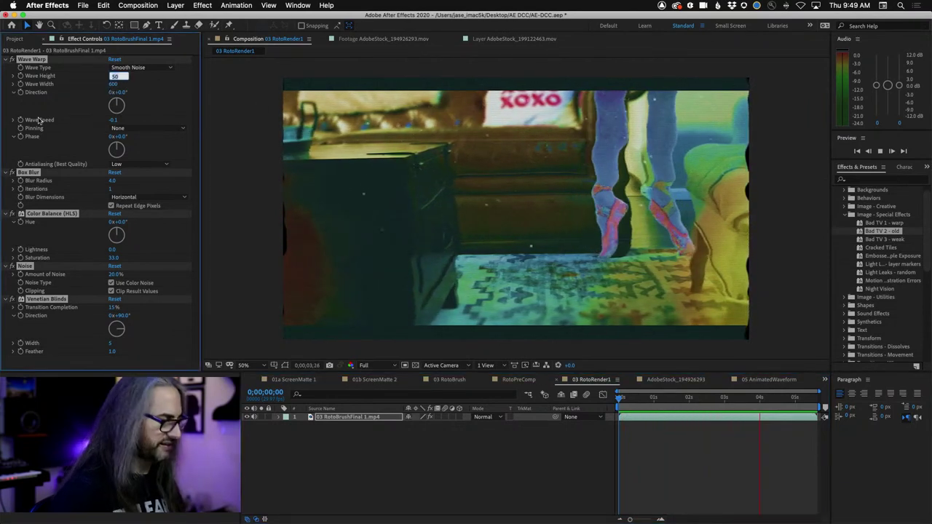
pyautogui.write('10')
pyautogui.press('Return')
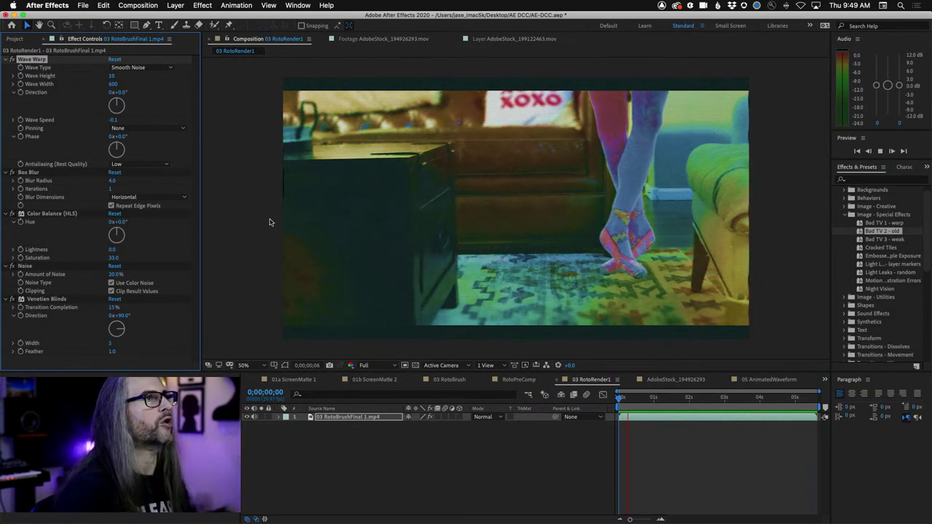
# Step: Toggle the Color Balance (HLS) effect off and on to compare the look during the preview
pyautogui.click(12, 214)
pyautogui.click(12, 214)
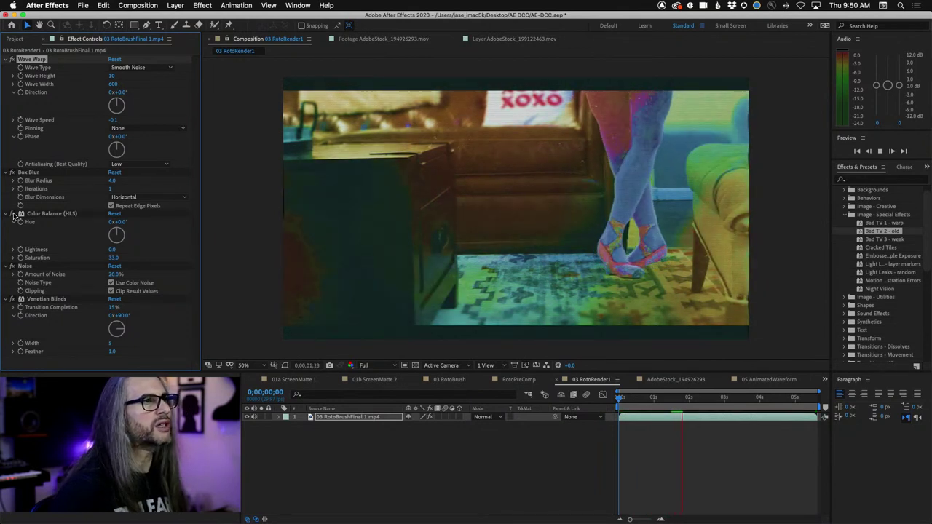
pyautogui.click(12, 214)
pyautogui.click(12, 214)
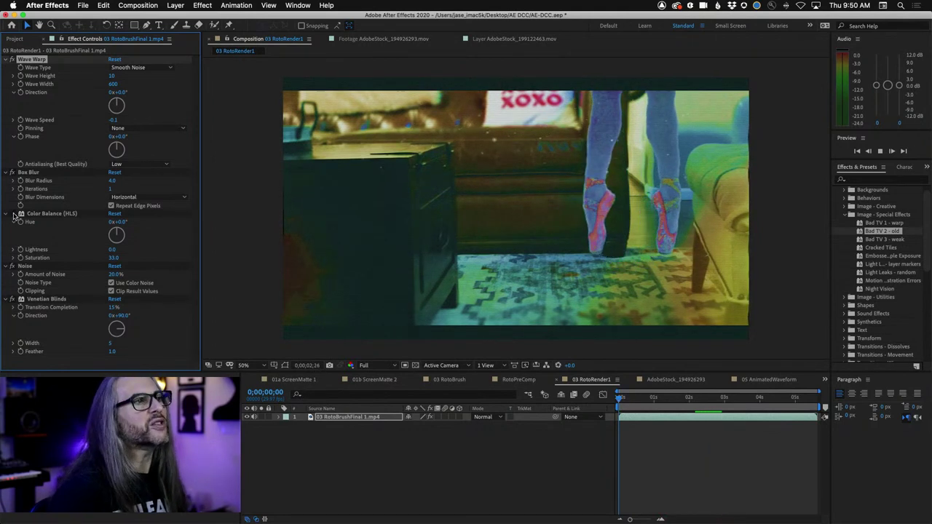
# Step: Turn off the Color Balance (HLS) effect and toggle the Noise effect off and on to compare the look during the preview
pyautogui.click(13, 214)
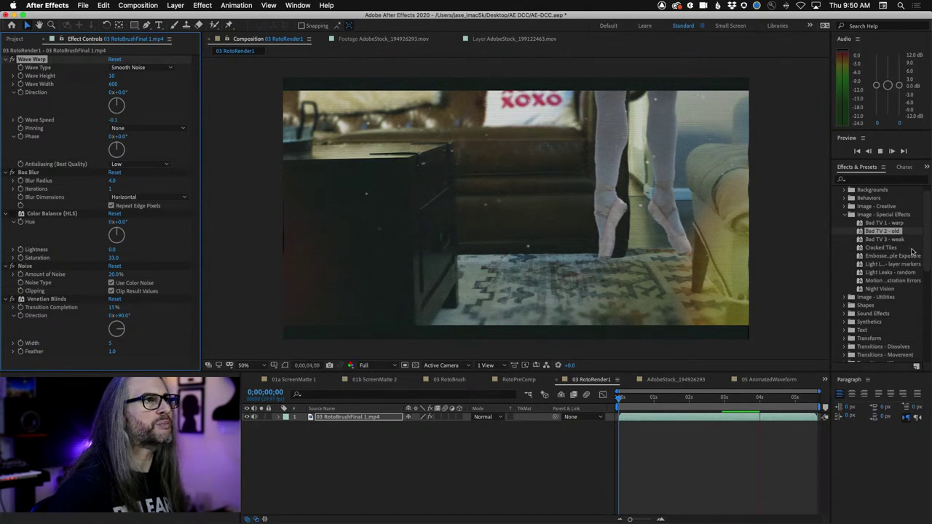
pyautogui.click(13, 266)
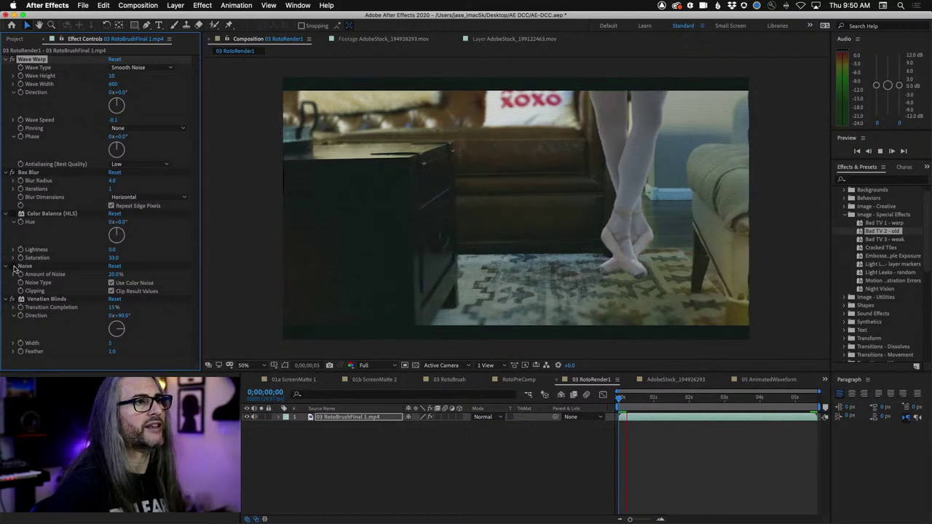
pyautogui.click(12, 267)
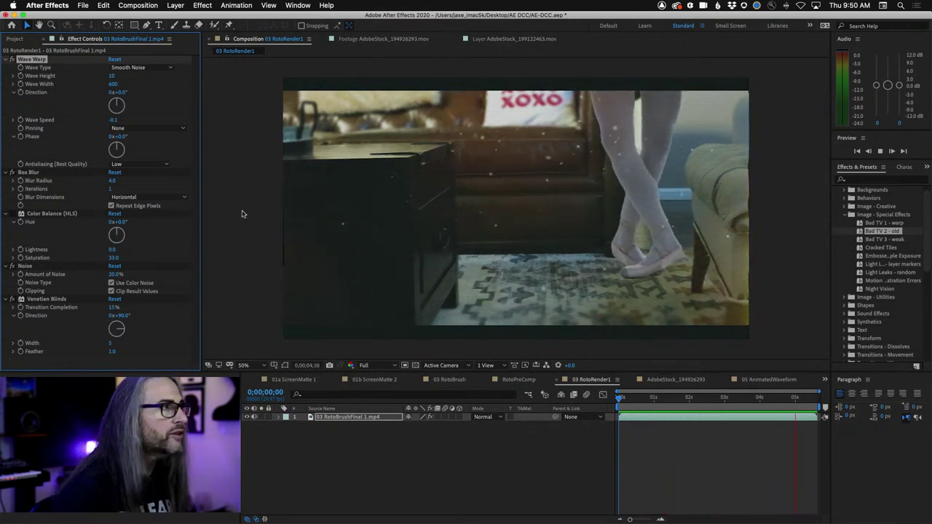
# Step: Re-enable Color Balance (HLS) to set its hue to -255°, and disable the effect
pyautogui.click(12, 213)
pyautogui.moveTo(114, 236)
pyautogui.mouseDown()
pyautogui.moveTo(116, 260)
pyautogui.moveTo(122, 250)
pyautogui.moveTo(107, 227)
pyautogui.mouseUp()
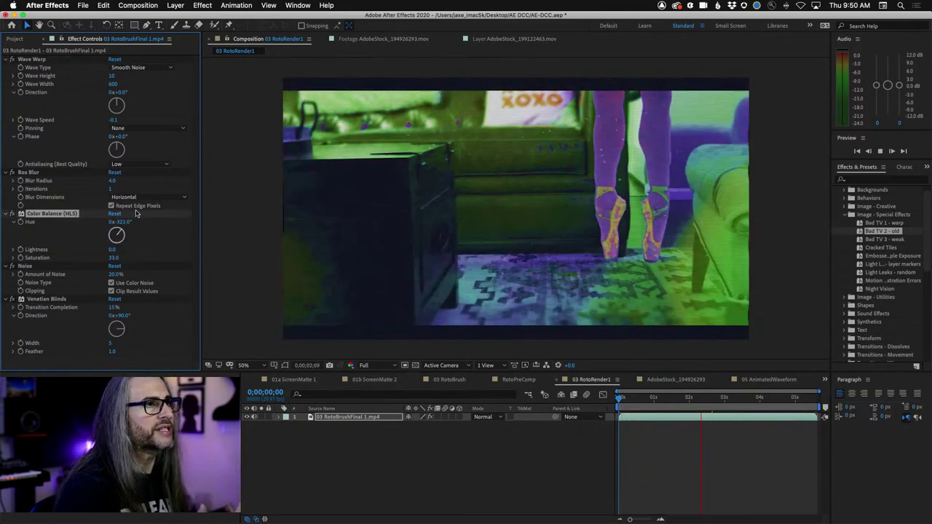
pyautogui.moveTo(242, 174); pyautogui.dragTo(230, 270)
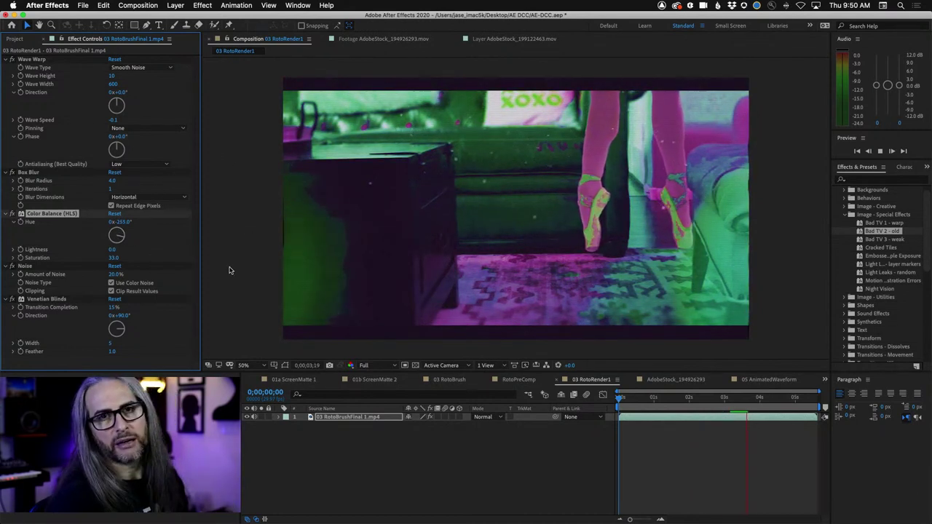
pyautogui.click(20, 213)
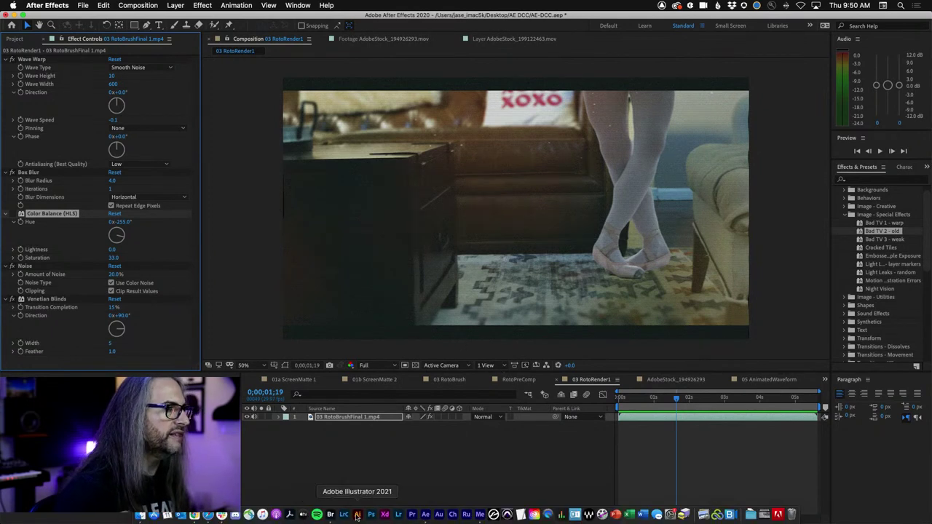
# Step: Switch to Adobe Bridge and look through the Image - Utilities presets folder
pyautogui.click(330, 515)
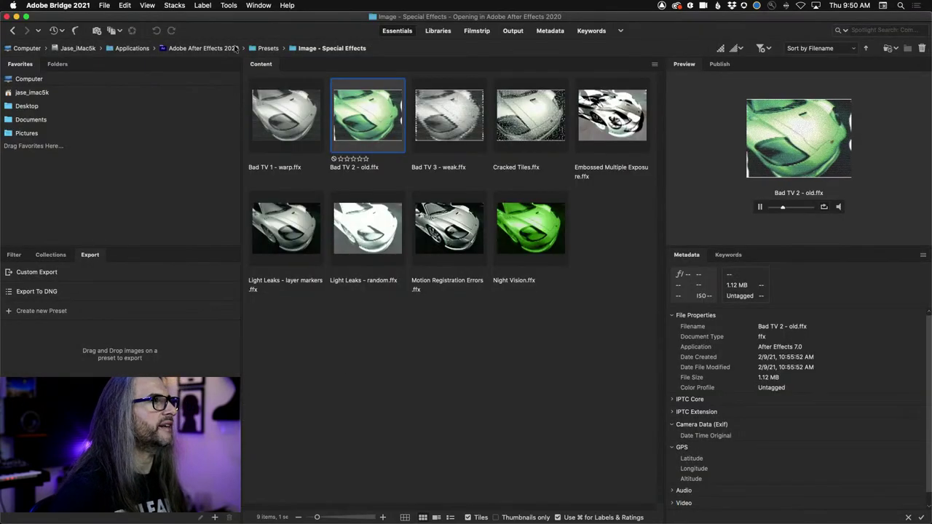
pyautogui.click(269, 48)
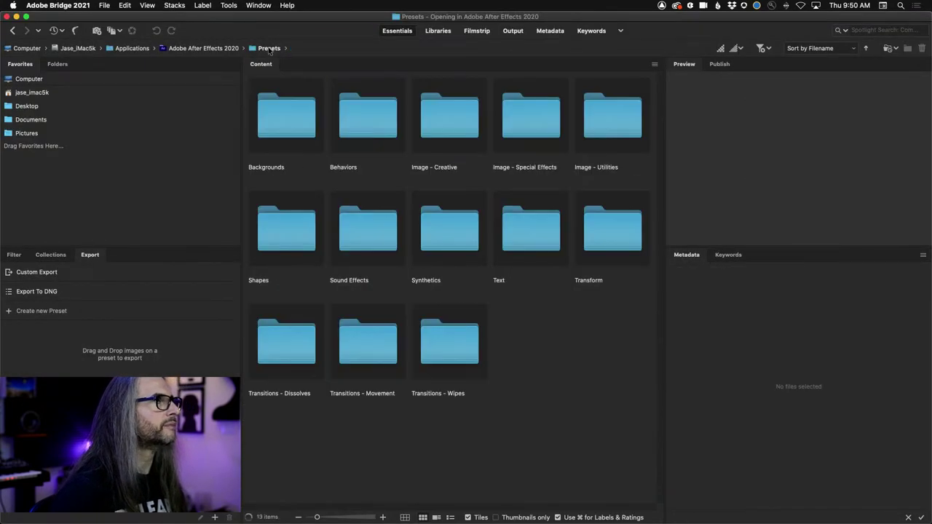
pyautogui.doubleClick(617, 131)
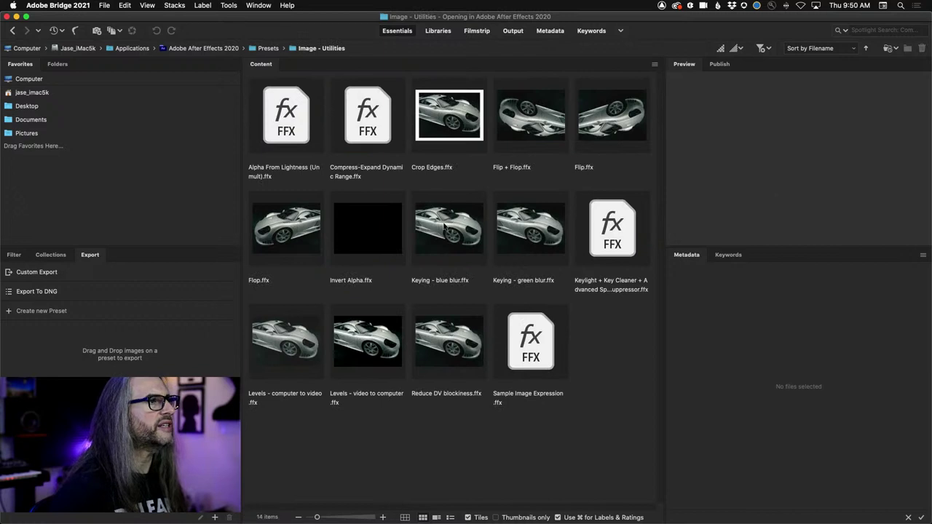
pyautogui.click(268, 48)
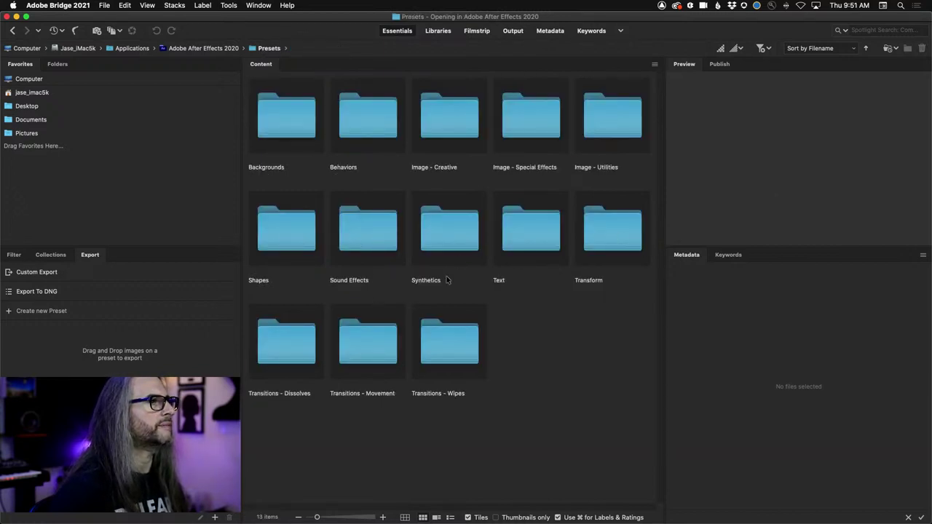
# Step: Open the Blurs folder within the Text presets and preview each preset from Blur By Word to Transporter
pyautogui.doubleClick(533, 230)
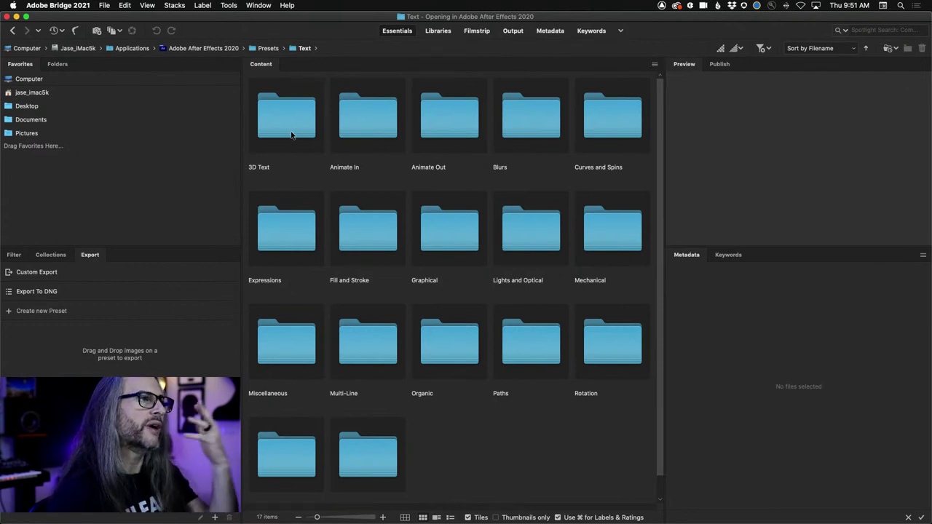
pyautogui.scroll(-1, 524, 117)
pyautogui.doubleClick(525, 111)
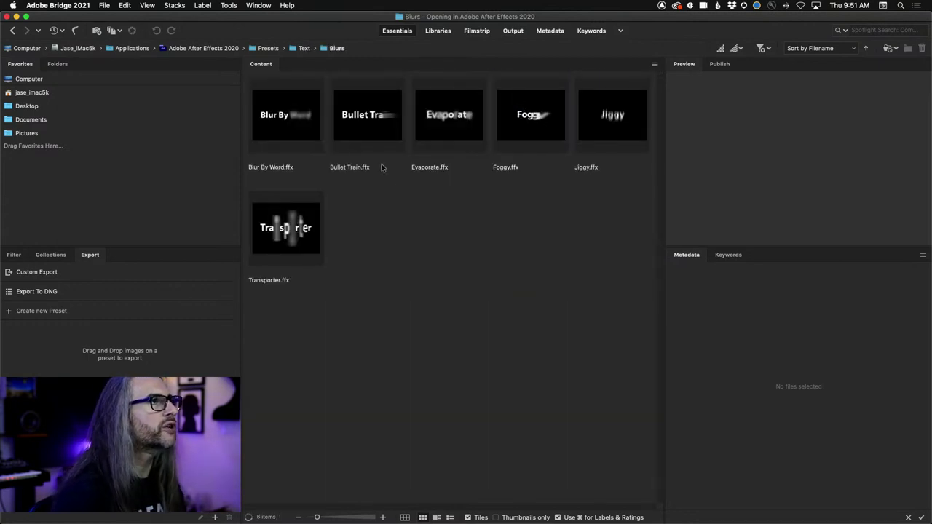
pyautogui.click(275, 169)
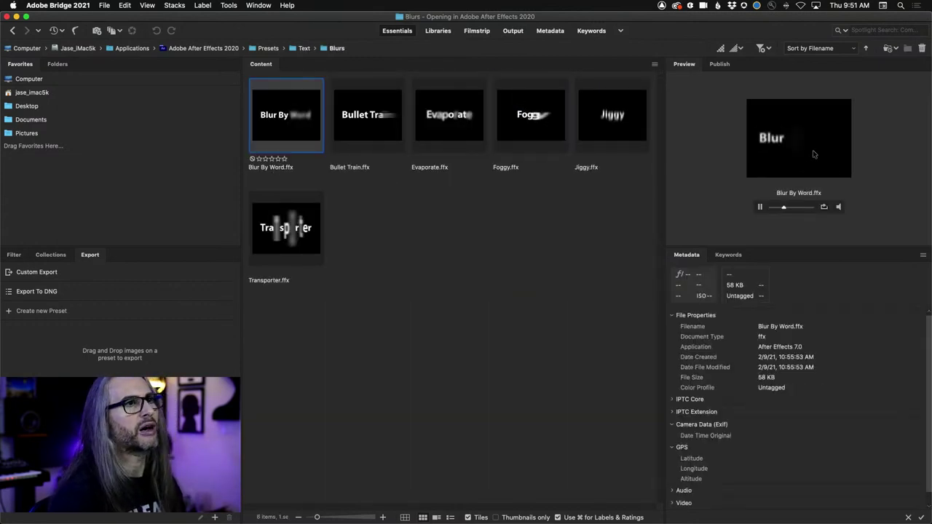
pyautogui.click(348, 167)
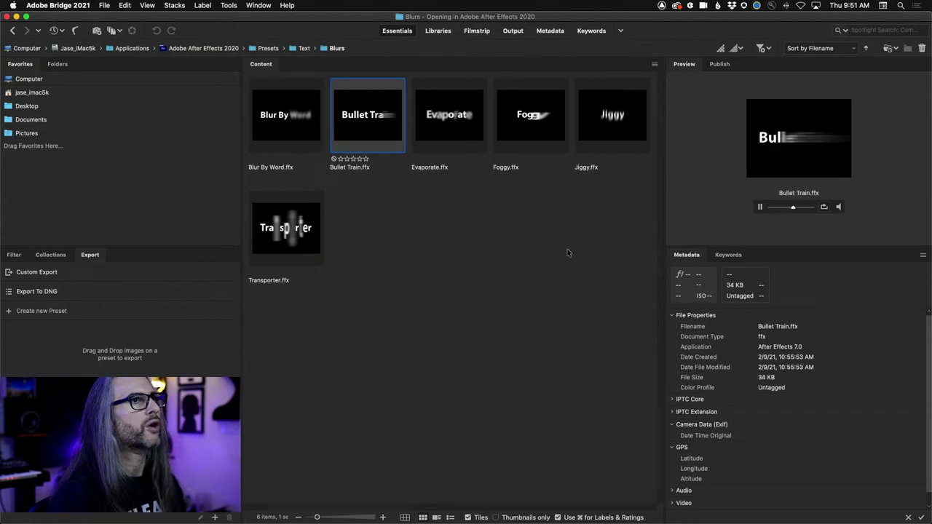
pyautogui.click(441, 174)
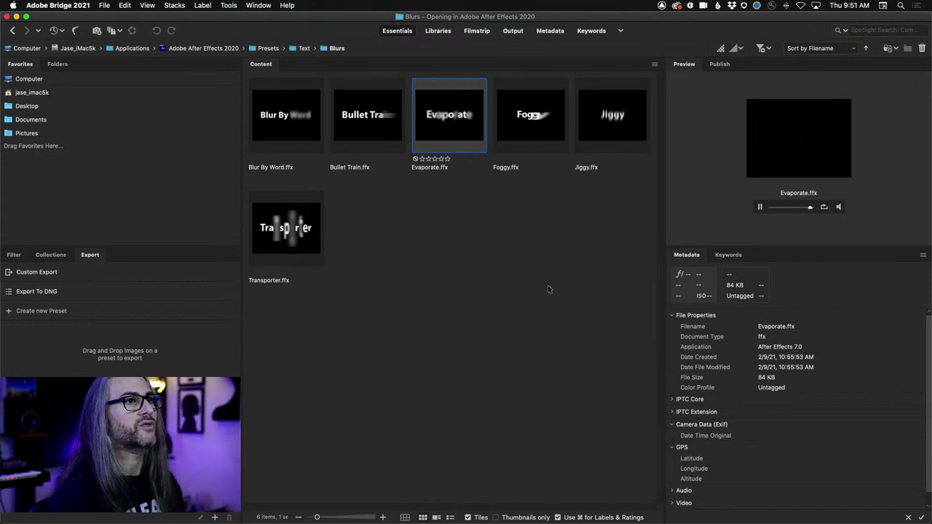
pyautogui.click(508, 170)
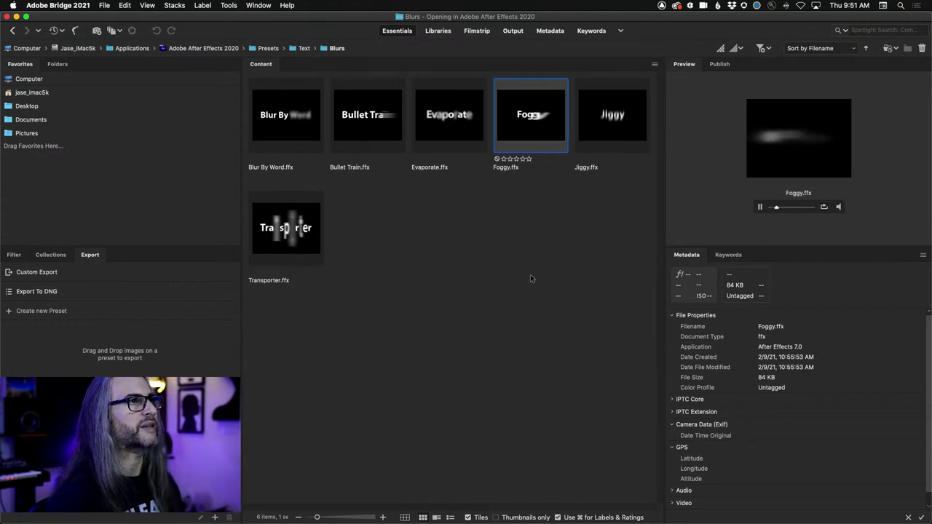
pyautogui.click(584, 171)
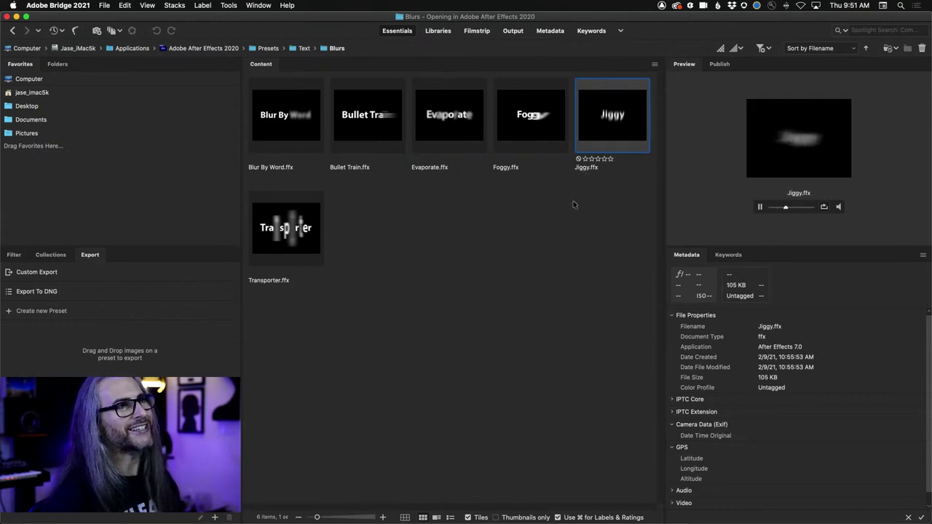
pyautogui.click(281, 227)
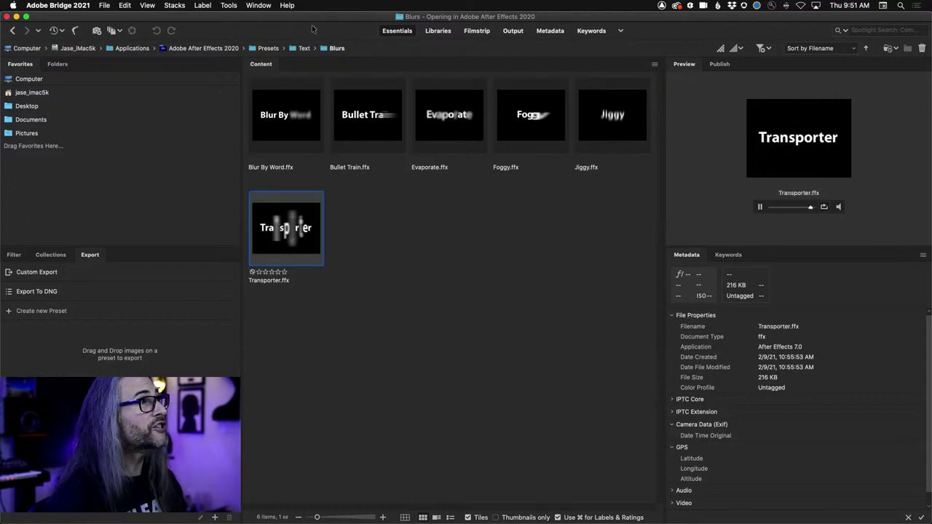
# Step: Open the Organic text presets folder and preview Autumn, Boiling, Chewing Gum, Boomerang and Drop Bounce
pyautogui.click(304, 48)
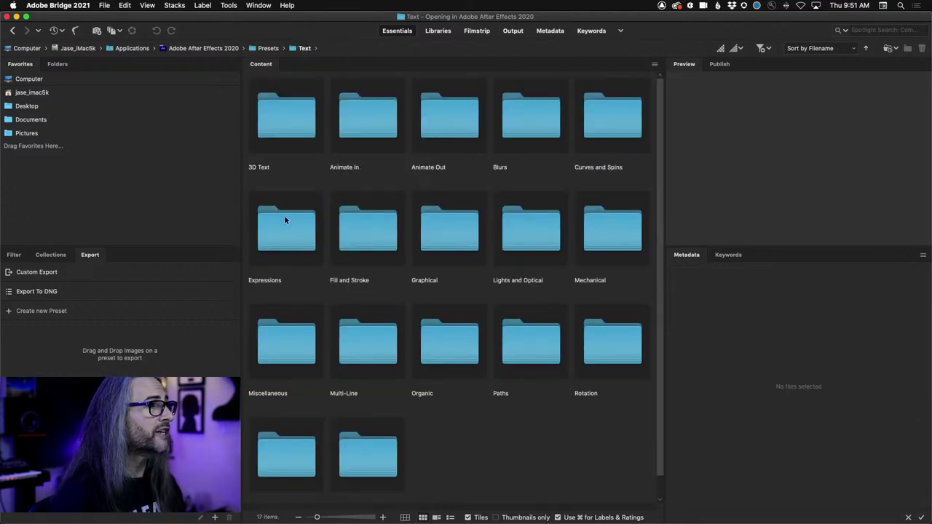
pyautogui.doubleClick(437, 337)
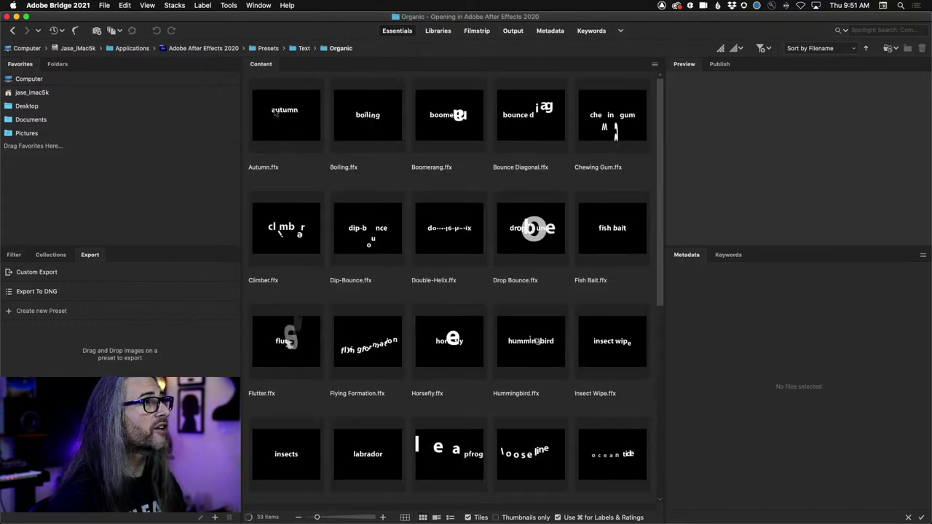
pyautogui.click(275, 116)
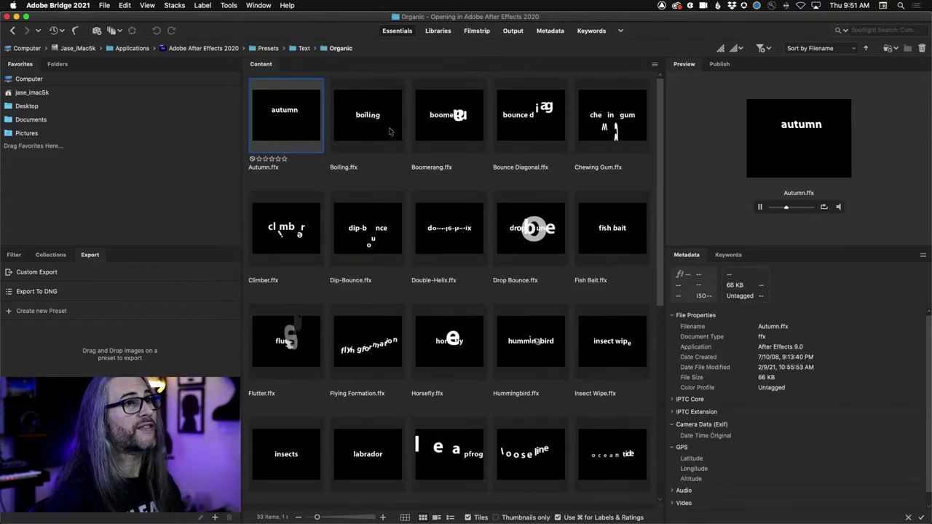
pyautogui.click(390, 132)
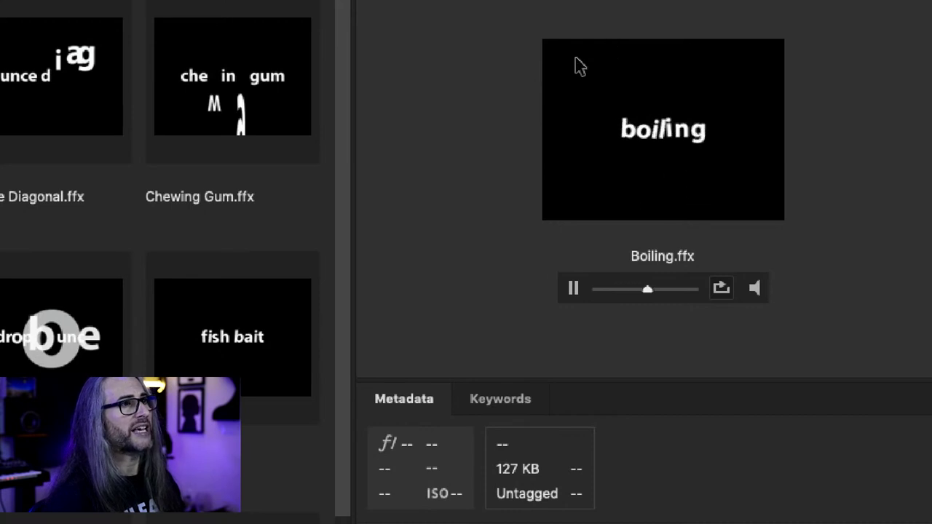
pyautogui.click(244, 96)
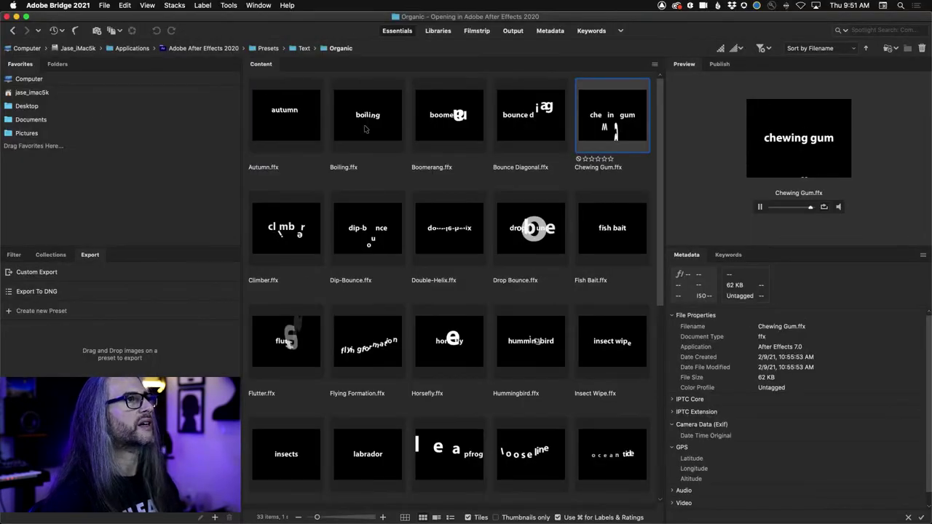
pyautogui.click(22, 91)
pyautogui.click(459, 120)
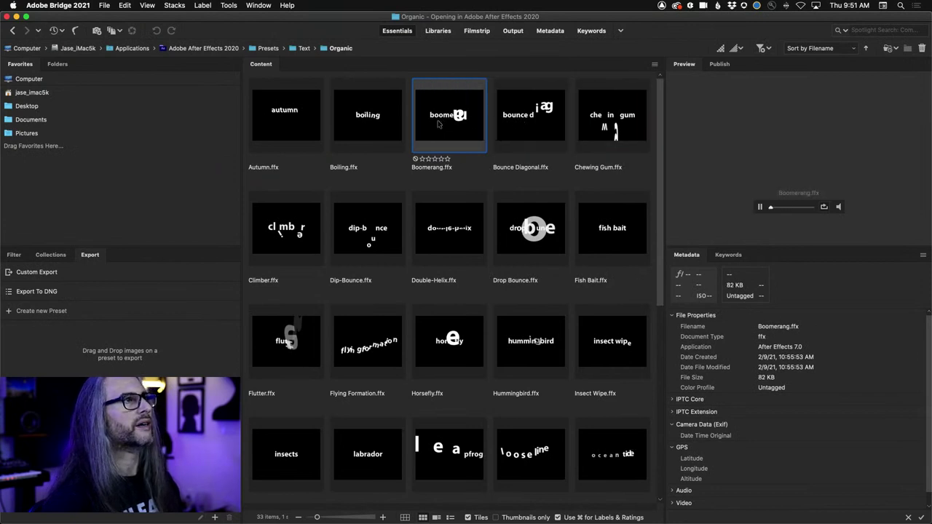
pyautogui.click(530, 228)
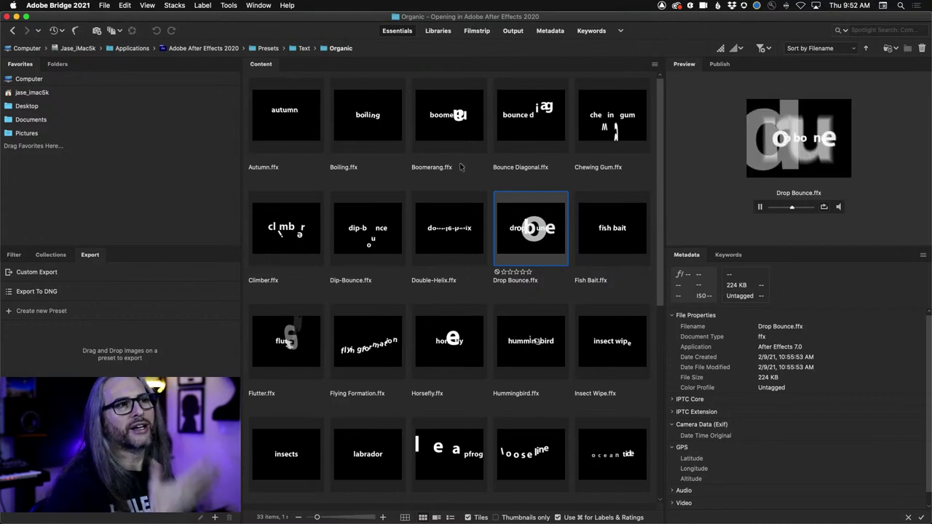
# Step: Preview the Bounce Diagonal preset and go back to the Text presets folder
pyautogui.press('Left')
pyautogui.press('Up')
pyautogui.press('Right')
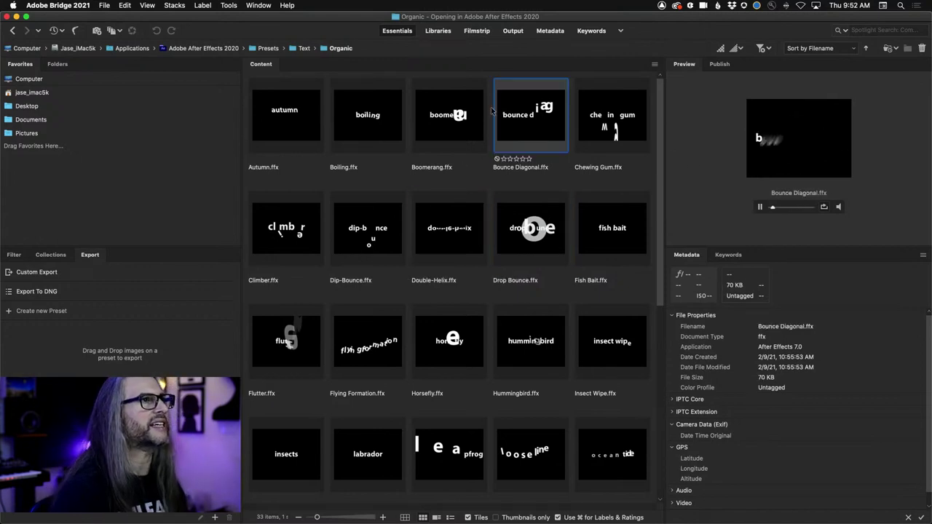
pyautogui.press('Left')
pyautogui.press('super+Up')
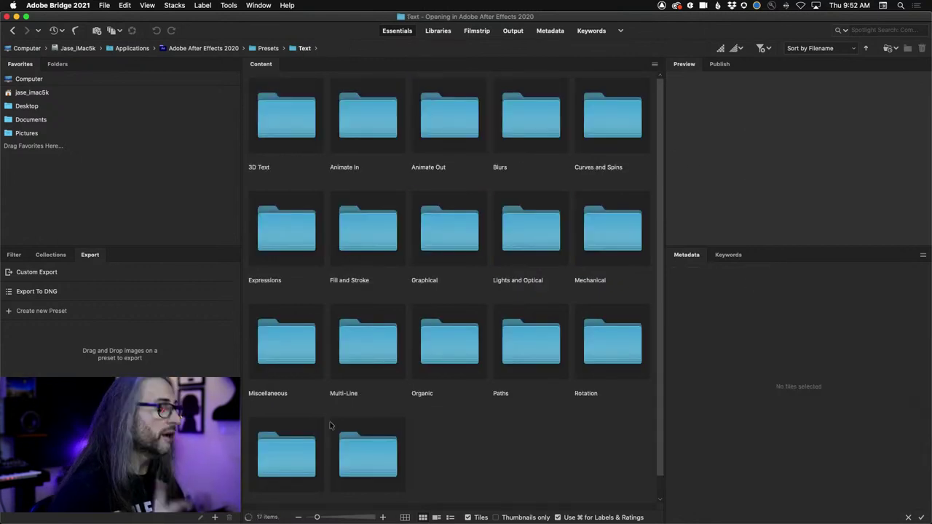
# Step: Switch back to After Effects, return 03 RotoRender1 to its first frame, and scrub through the AdobeStock_194926293 composition before reopening 03 RotoRender1
pyautogui.press('super+Tab')
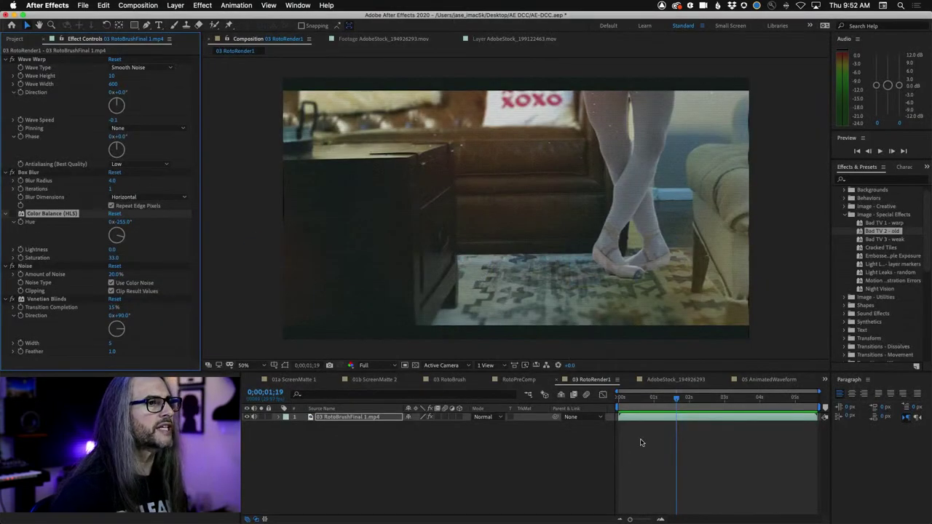
pyautogui.moveTo(681, 399); pyautogui.dragTo(573, 407)
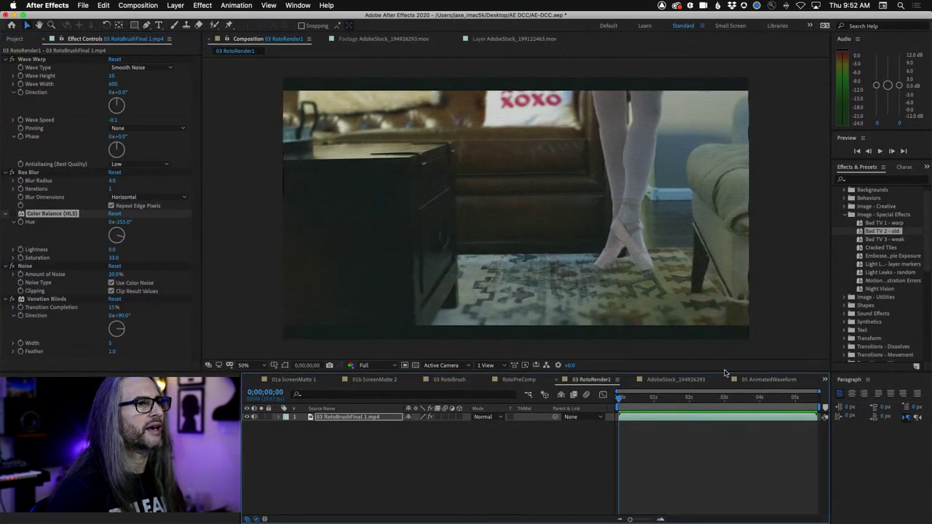
pyautogui.click(667, 380)
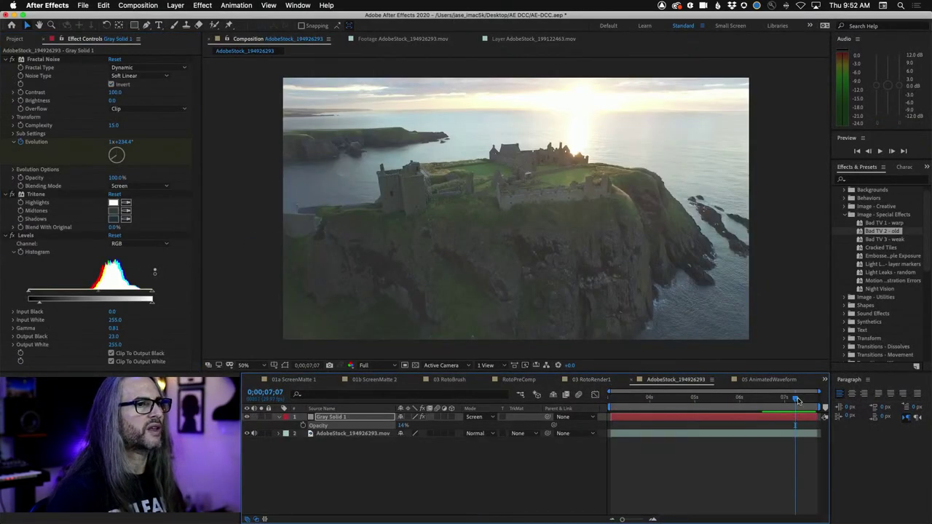
pyautogui.moveTo(797, 401); pyautogui.dragTo(729, 401)
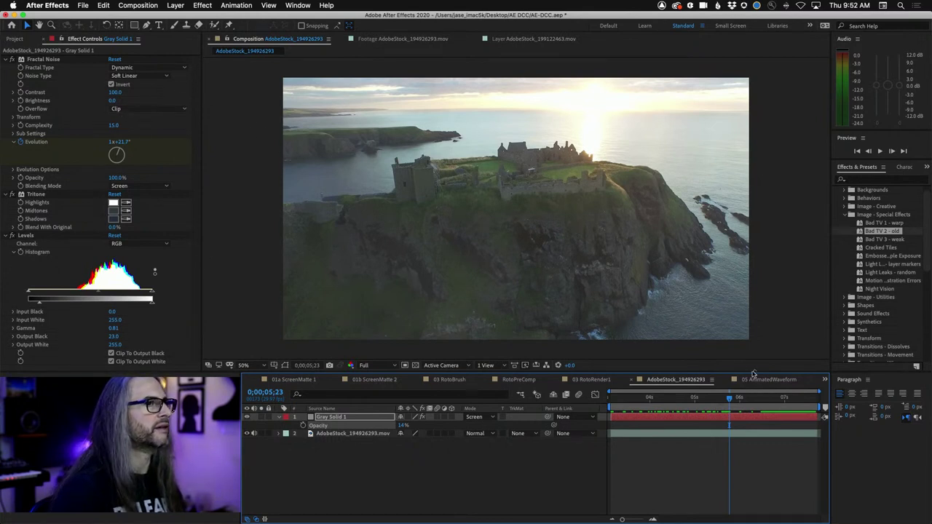
pyautogui.moveTo(732, 402); pyautogui.dragTo(541, 403)
pyautogui.click(588, 379)
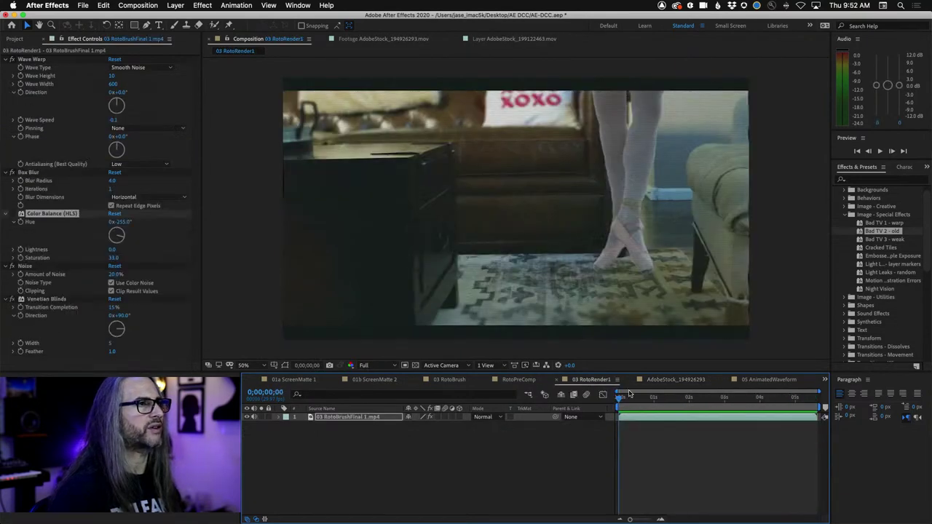
# Step: Add a text layer reading "The ART OF DANCE" in the lower-left area of the 03 RotoRender1 frame
pyautogui.click(157, 25)
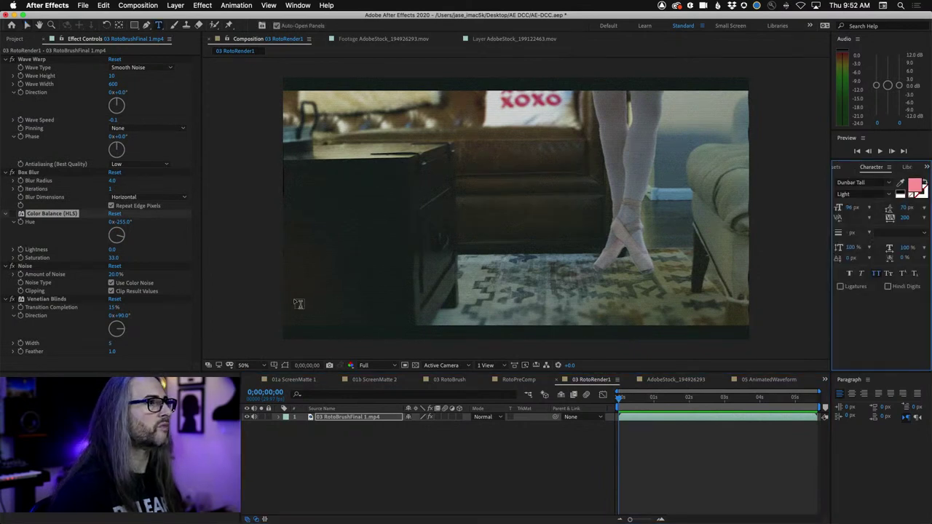
pyautogui.click(300, 291)
pyautogui.write('The ART')
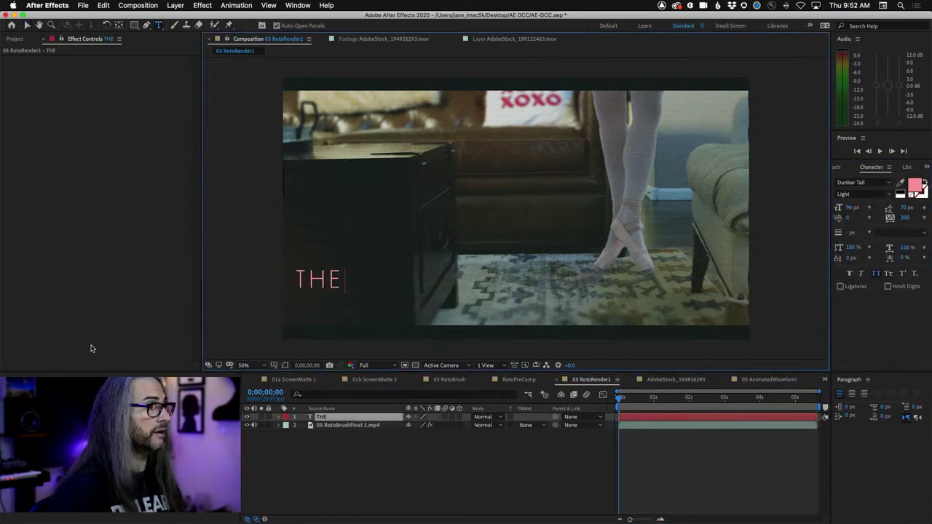
pyautogui.write(' OF DANCE')
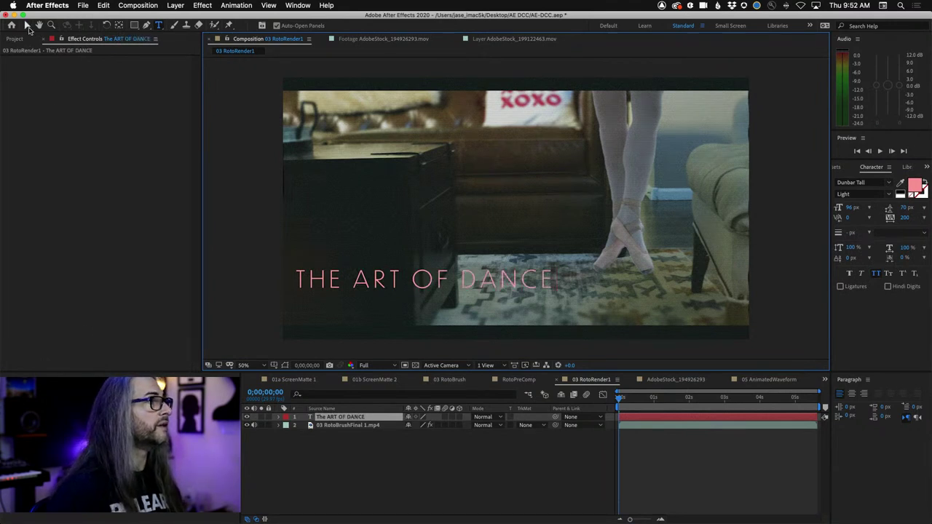
# Step: Move the dance title down to the frame's lower-left corner and select its layer
pyautogui.click(27, 25)
pyautogui.moveTo(315, 284); pyautogui.dragTo(302, 312)
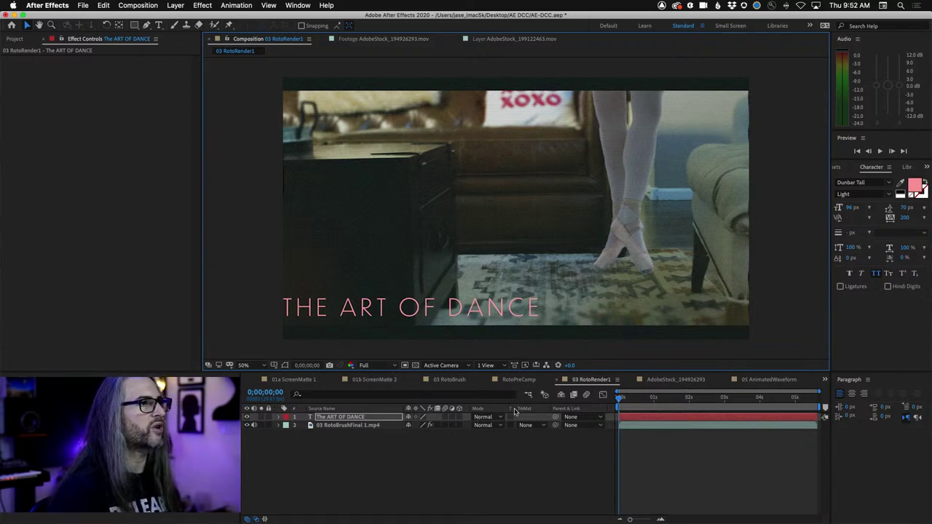
pyautogui.click(335, 418)
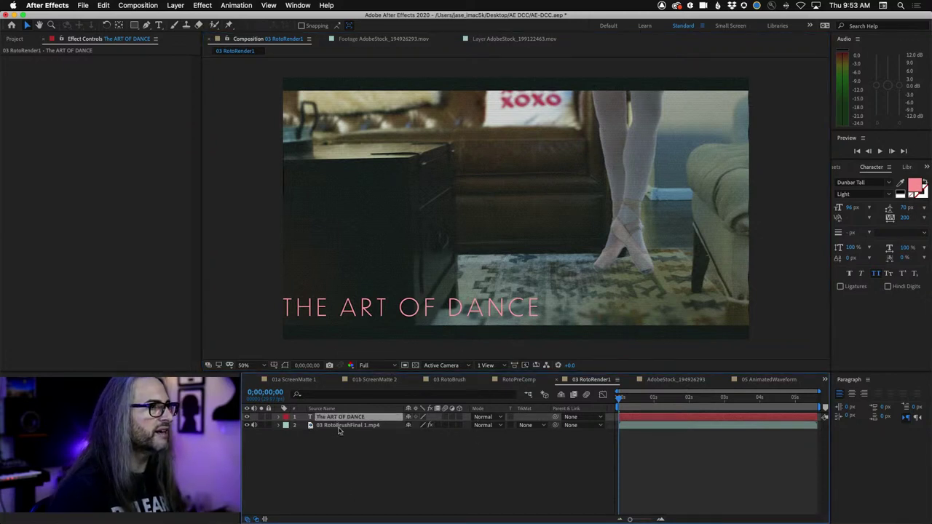
# Step: Apply the Blur By Word preset from the Blurs text presets to the title layer and preview its animation
pyautogui.click(835, 168)
pyautogui.click(844, 215)
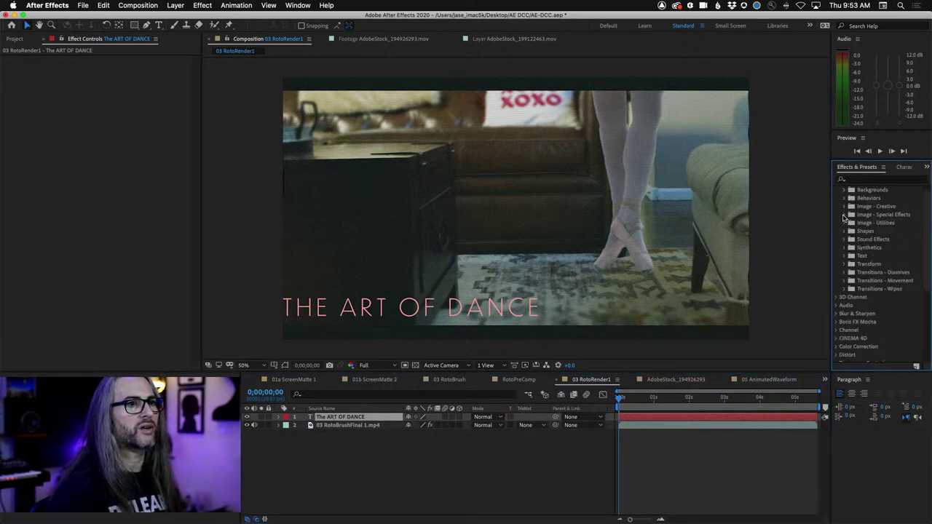
pyautogui.click(844, 256)
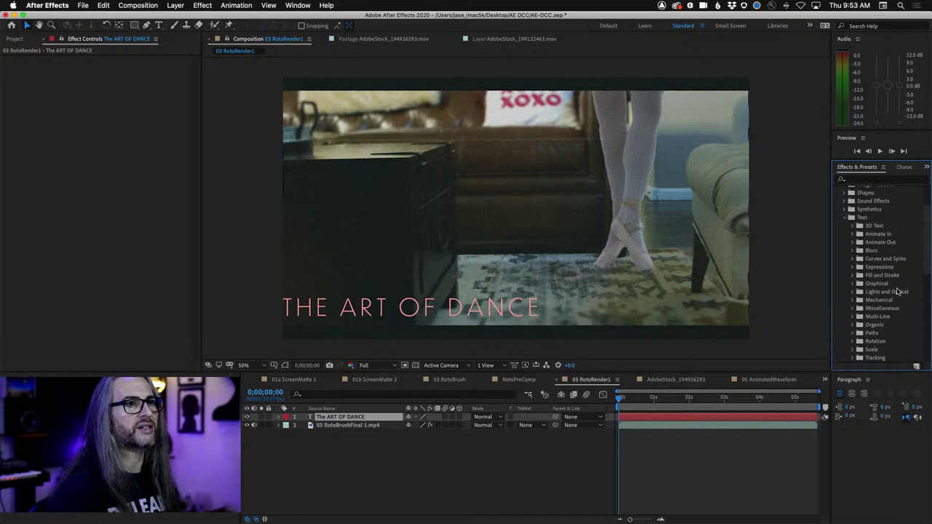
pyautogui.click(852, 251)
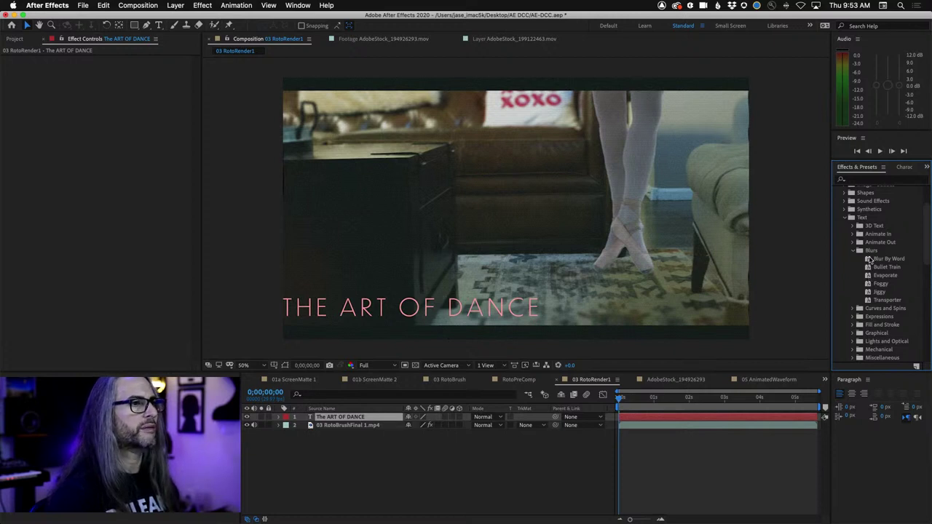
pyautogui.moveTo(869, 260); pyautogui.dragTo(337, 419)
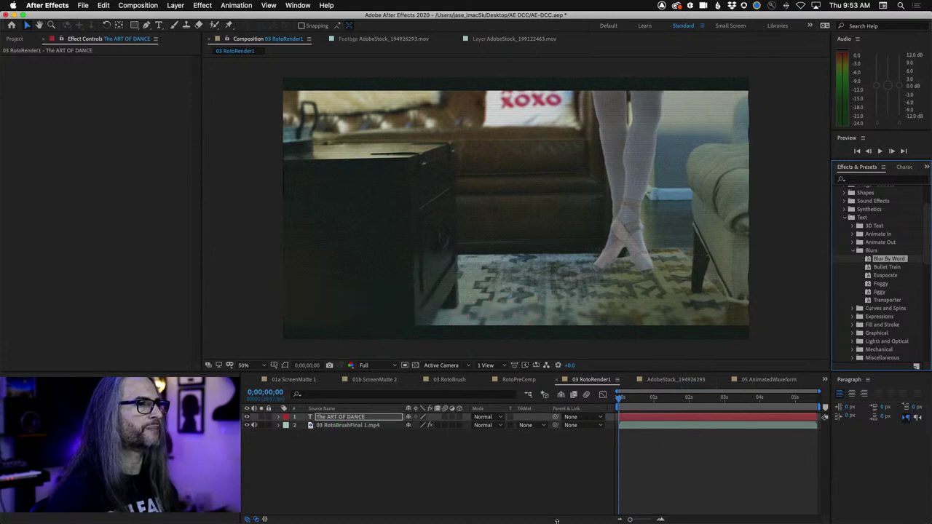
pyautogui.press('space')
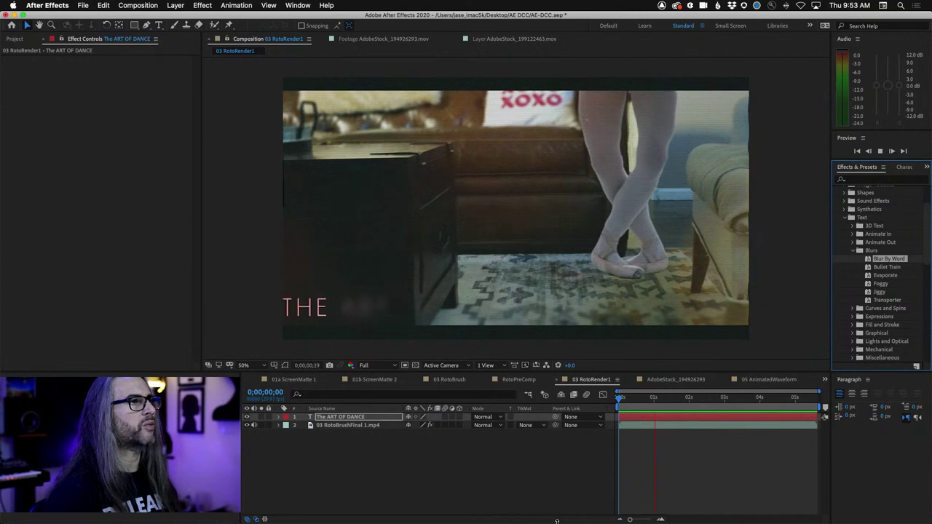
pyautogui.click(324, 475)
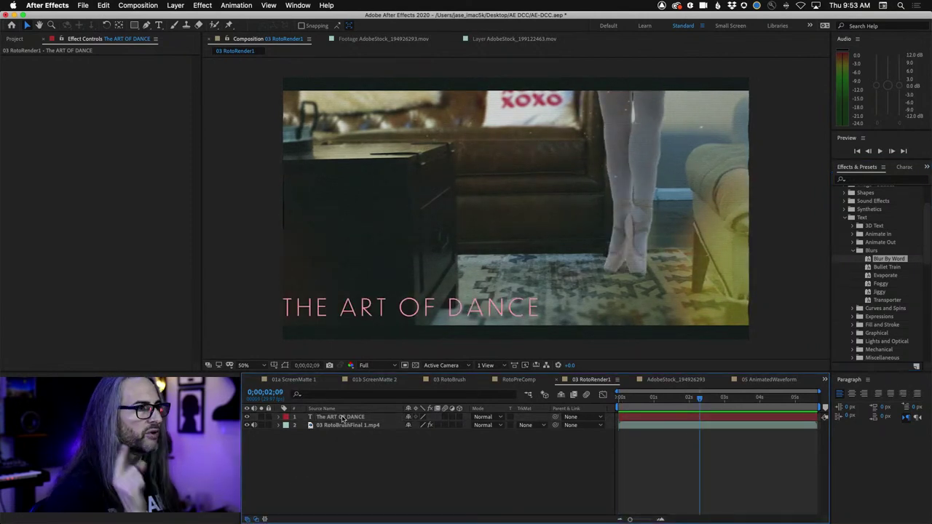
# Step: Draw an open mask path on the title layer with the Pen tool, rising from outside the frame, crossing the dresser top and descending near the dancer's legs
pyautogui.click(343, 417)
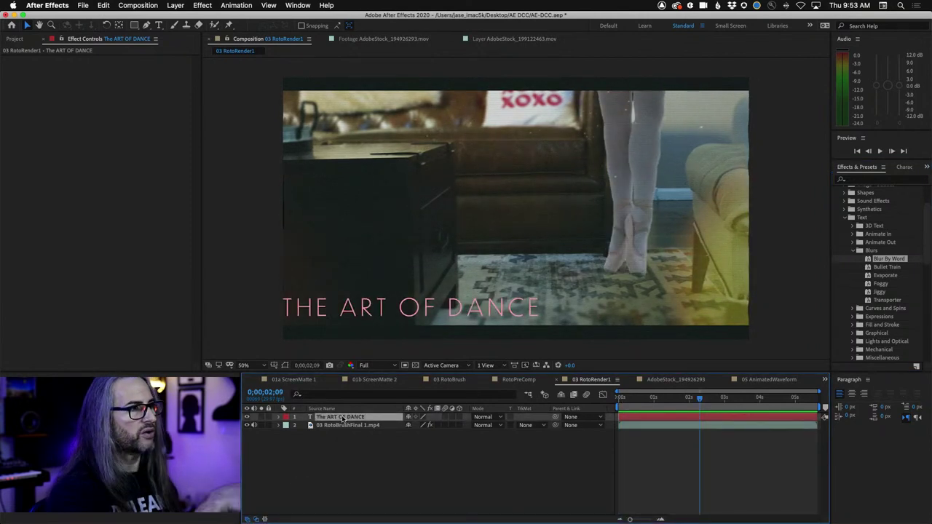
pyautogui.click(147, 26)
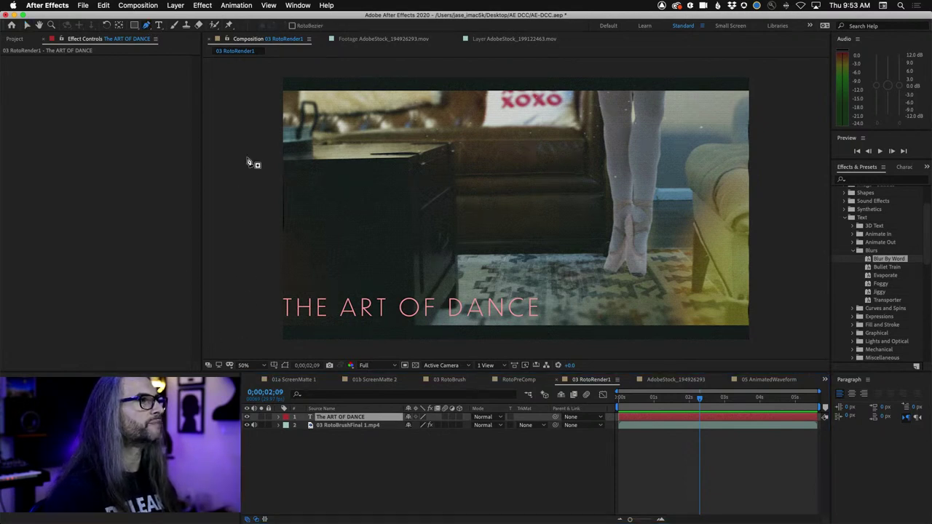
pyautogui.click(255, 212)
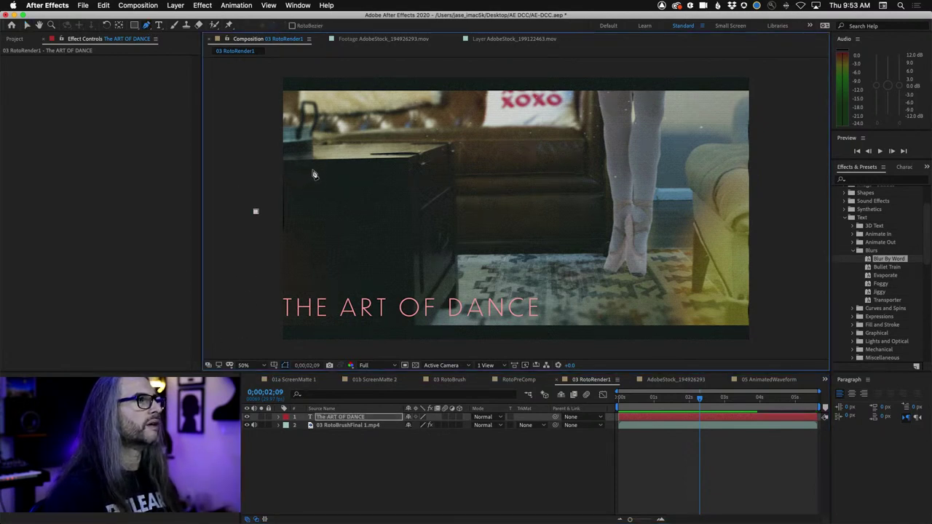
pyautogui.click(333, 157)
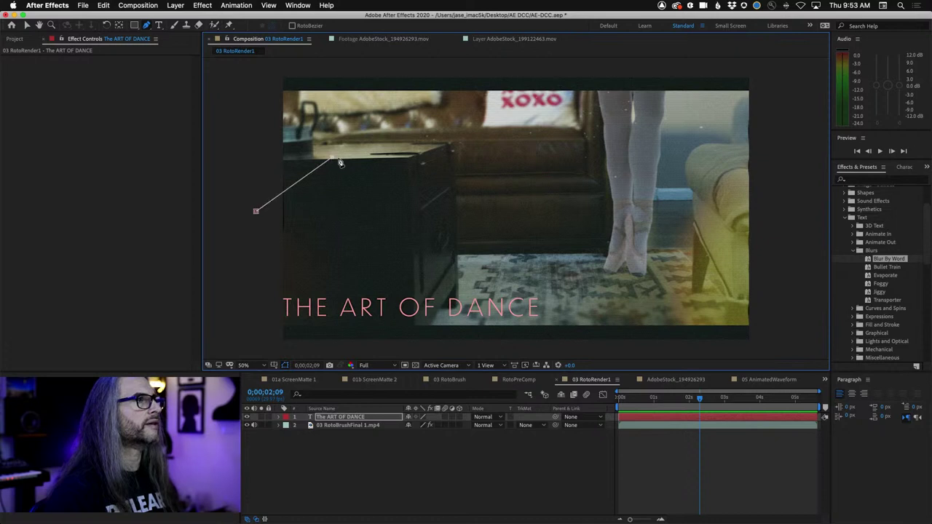
pyautogui.click(408, 157)
pyautogui.click(538, 156)
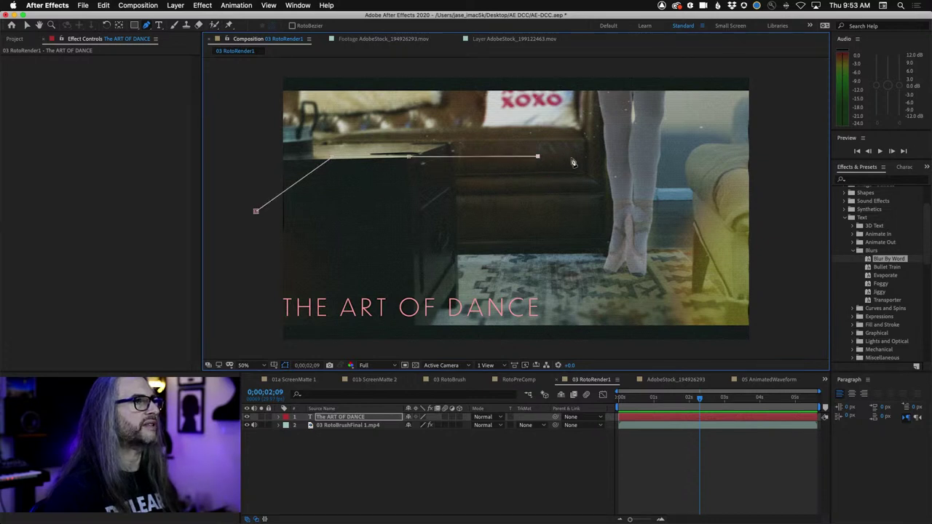
pyautogui.click(580, 157)
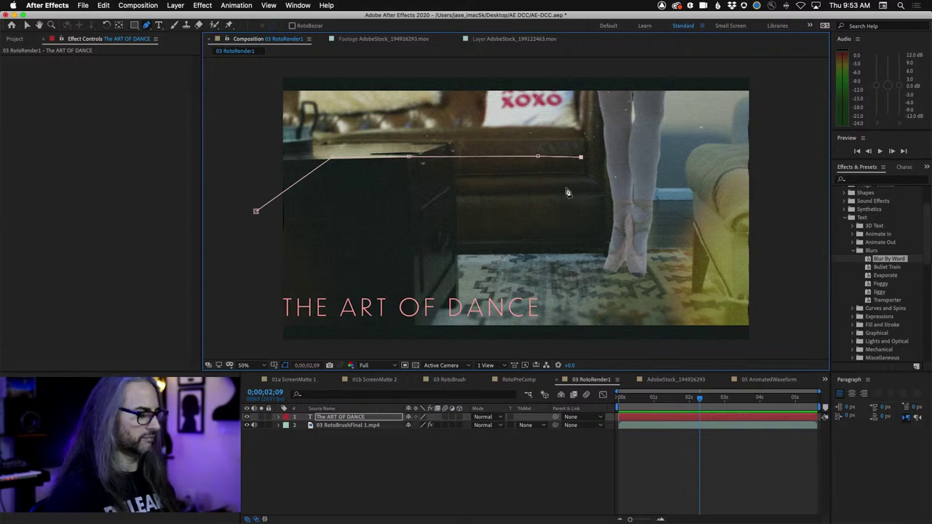
pyautogui.press('super+z')
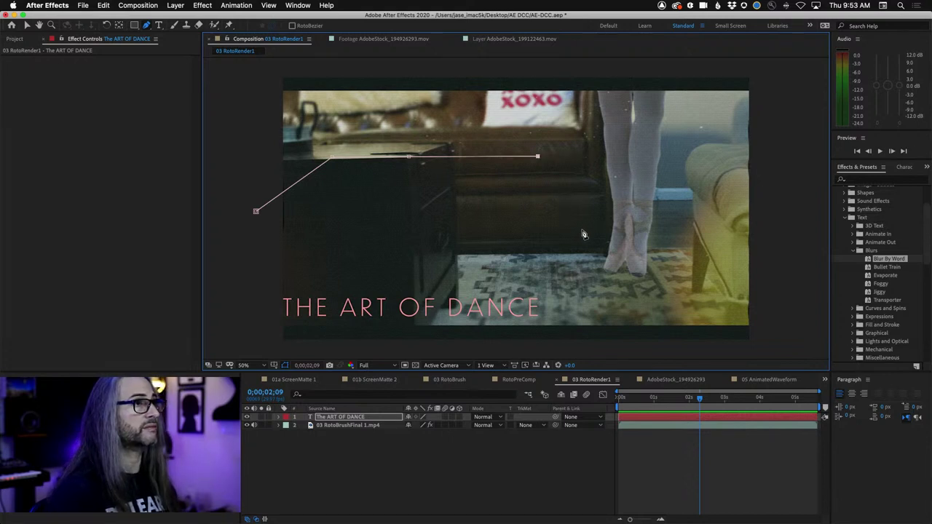
pyautogui.click(581, 233)
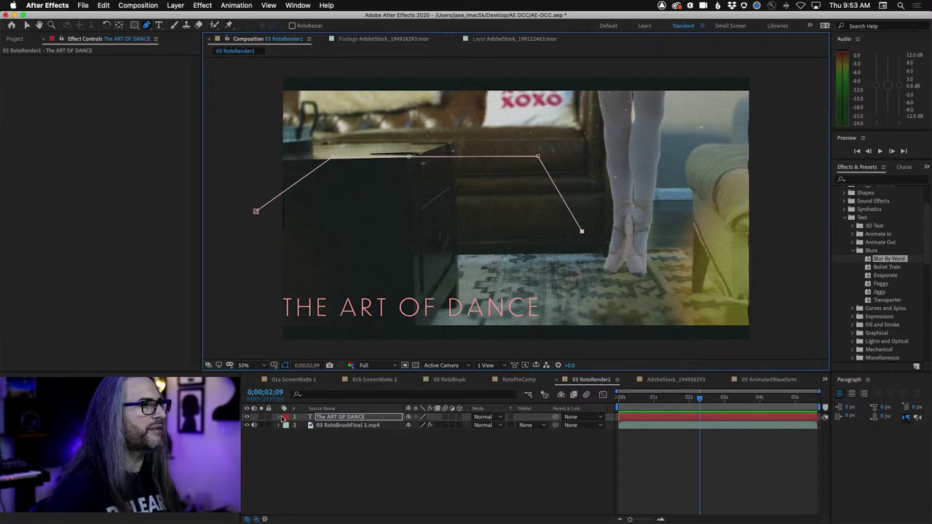
# Step: Attach the title text to Mask 1 in its path options and set the First Margin to 545
pyautogui.click(281, 417)
pyautogui.click(288, 426)
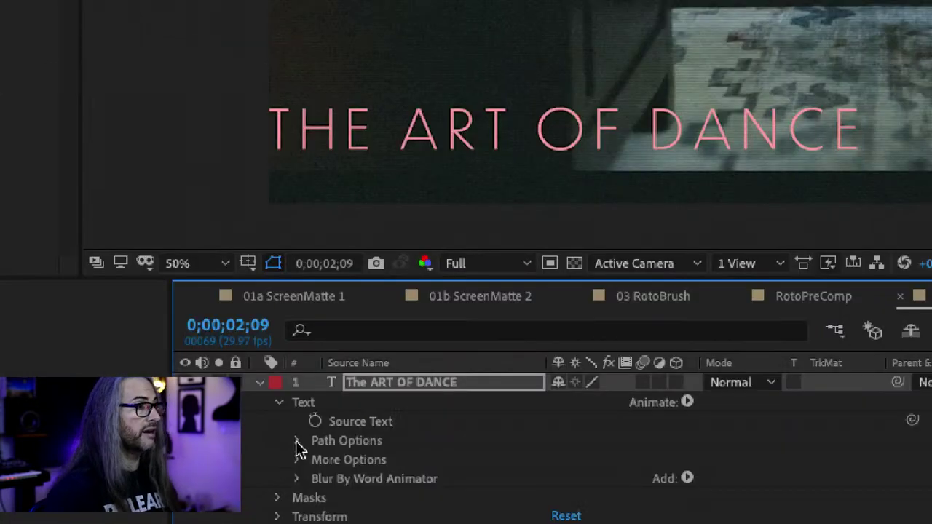
pyautogui.click(295, 442)
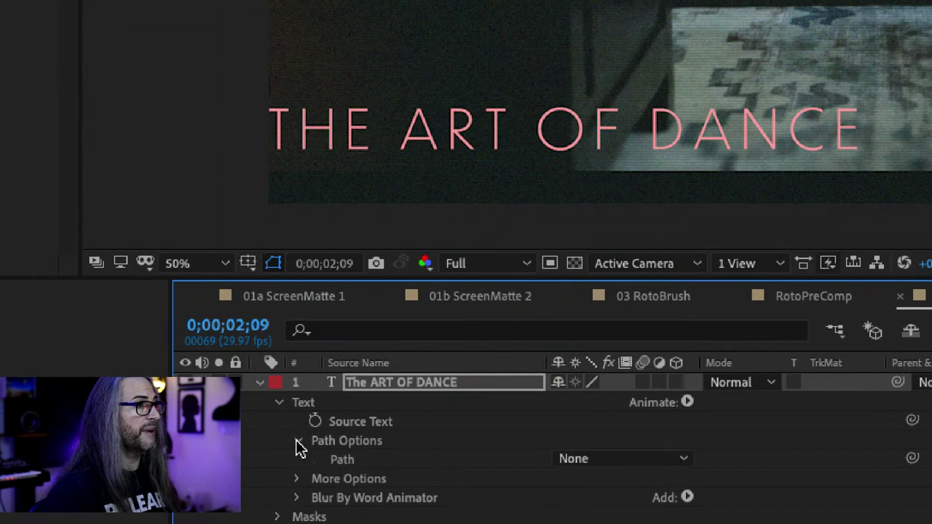
pyautogui.click(683, 461)
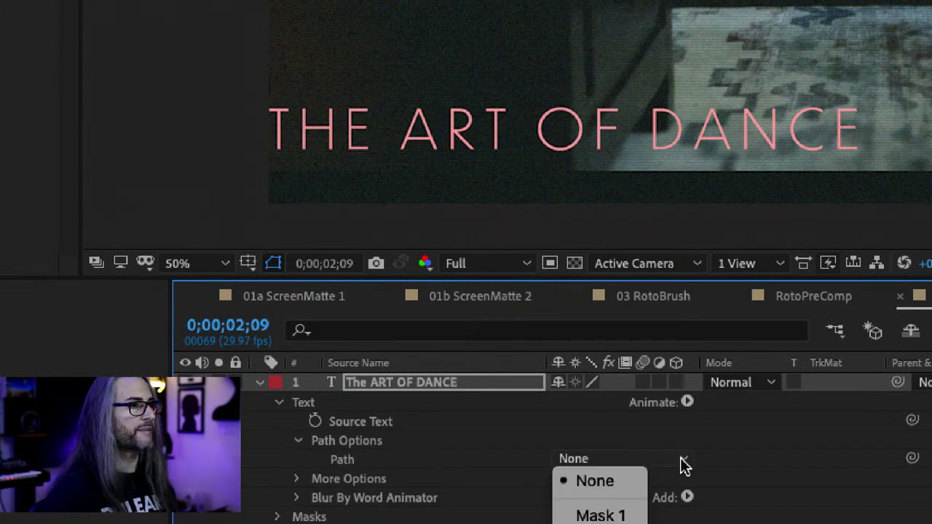
pyautogui.click(606, 516)
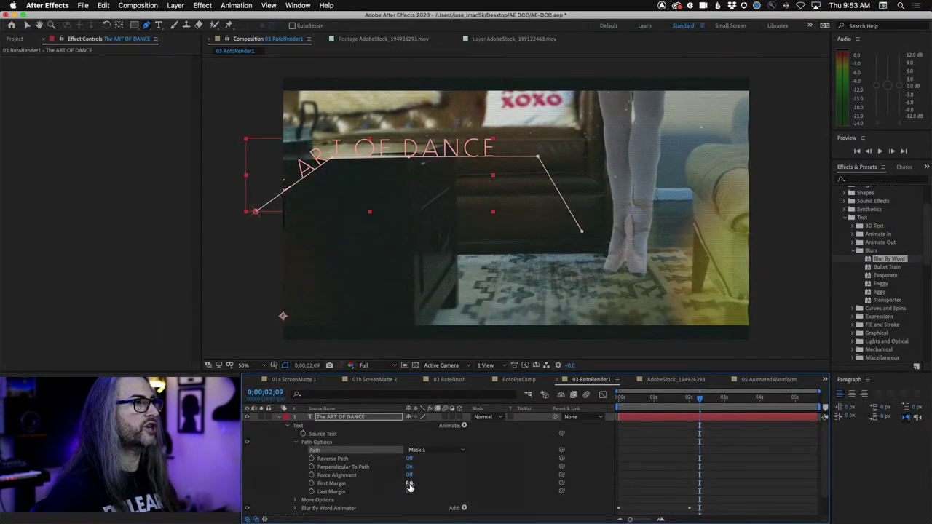
pyautogui.moveTo(409, 486); pyautogui.dragTo(654, 481)
# Step: Return to the first frame, collapse the title layer's properties and preview the text animating along the path
pyautogui.moveTo(697, 403); pyautogui.dragTo(619, 400)
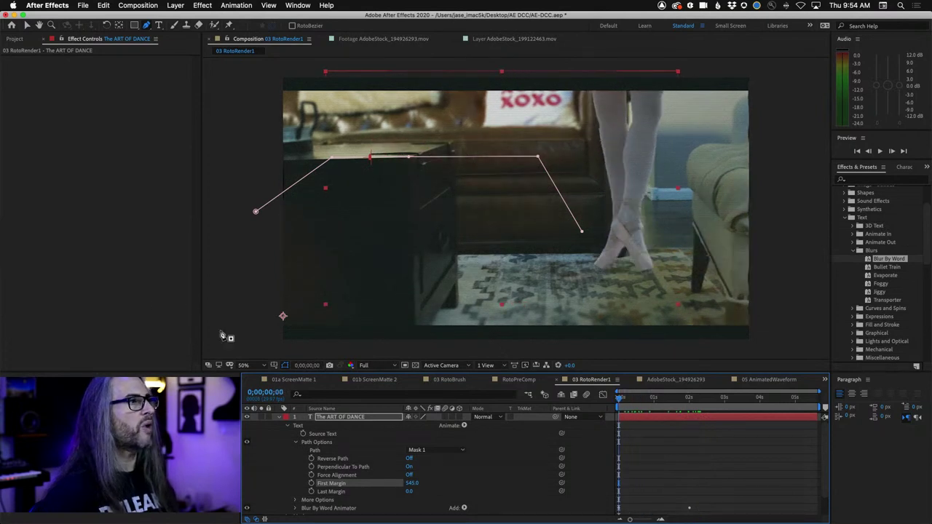
pyautogui.click(277, 418)
pyautogui.click(297, 470)
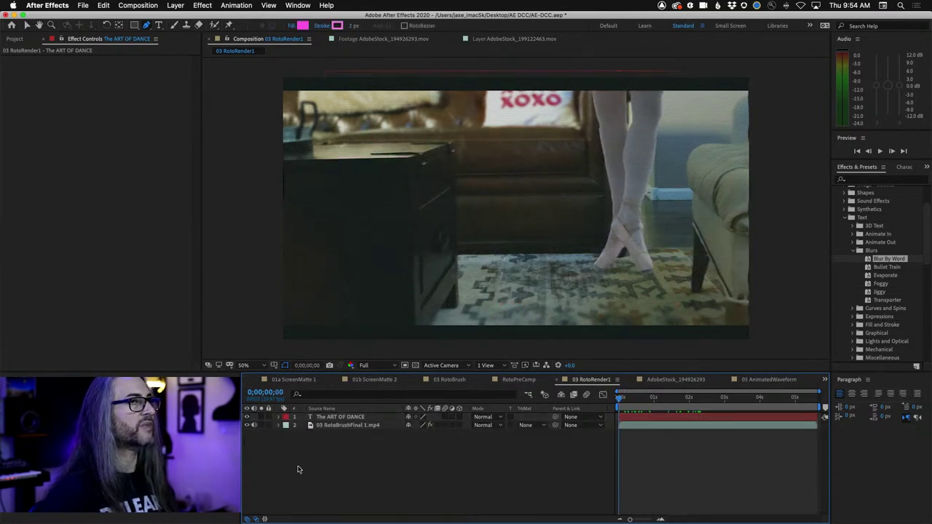
pyautogui.press('space')
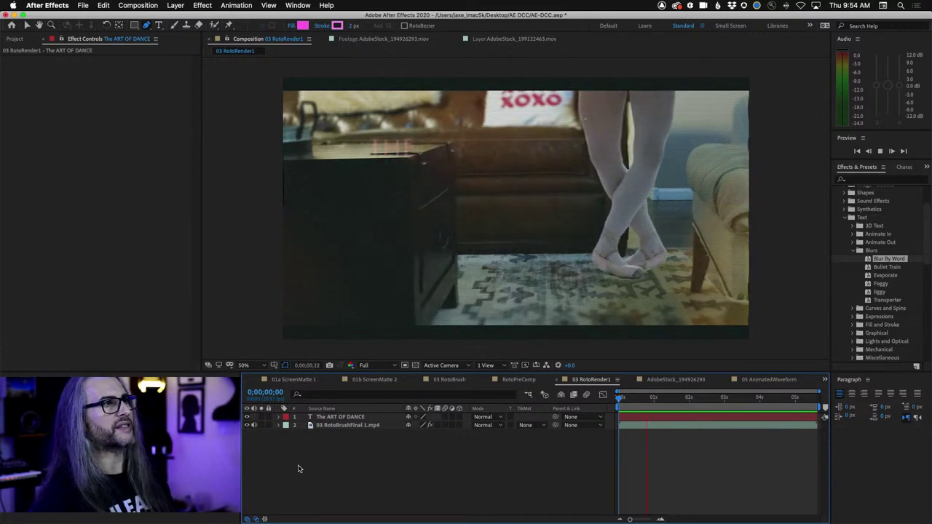
pyautogui.press('space')
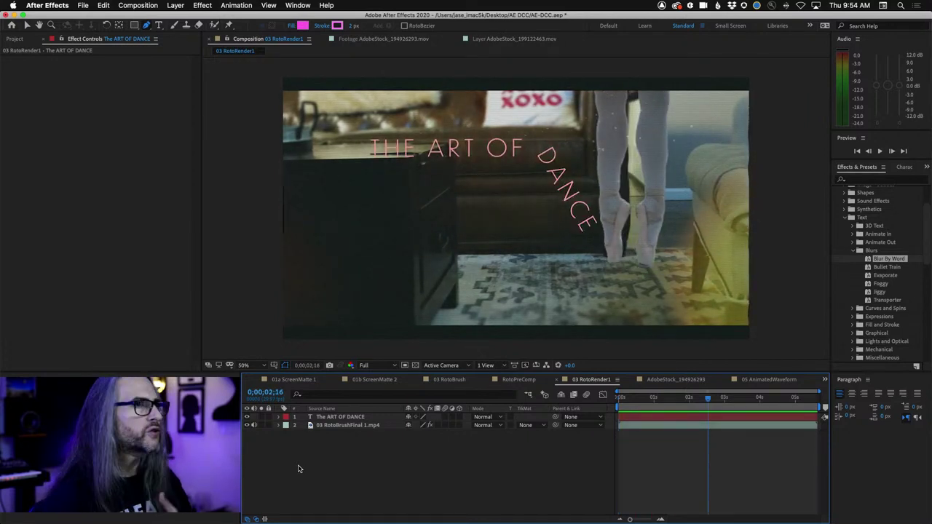
# Step: Review where animation presets can be browsed, view the 3D Text presets folder in Adobe Bridge, and return to After Effects
pyautogui.click(236, 5)
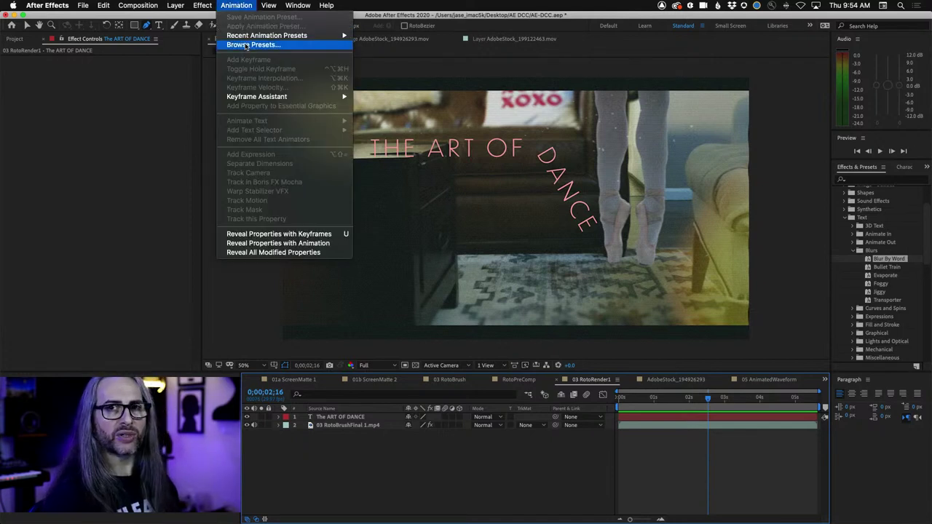
pyautogui.click(237, 5)
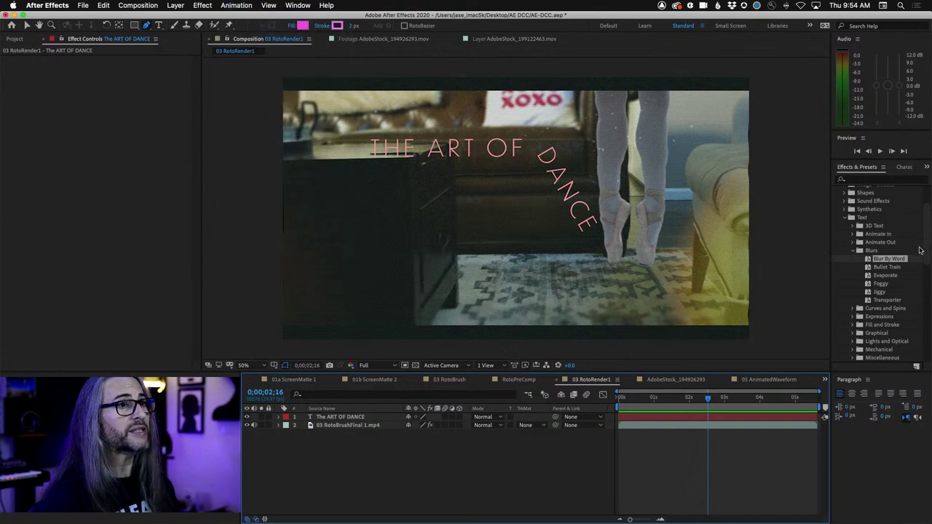
pyautogui.scroll(3, 926, 233)
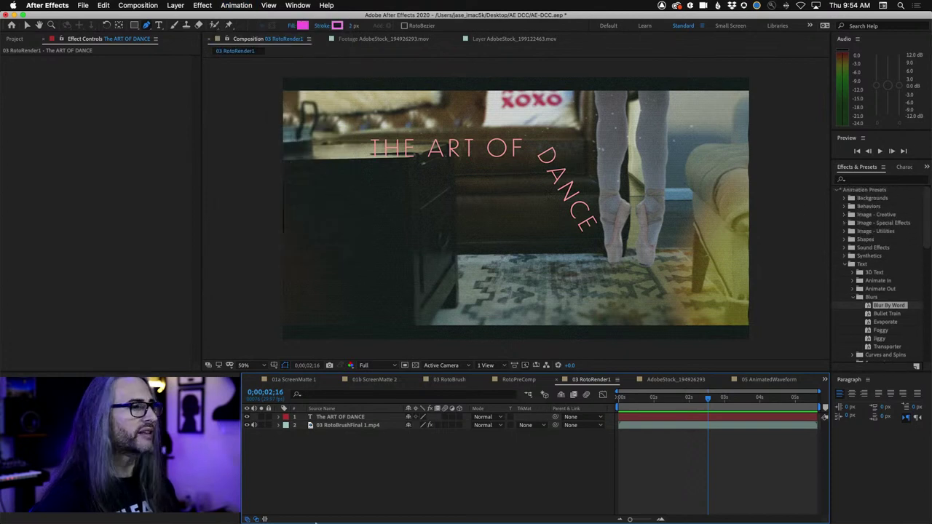
pyautogui.moveTo(315, 522)
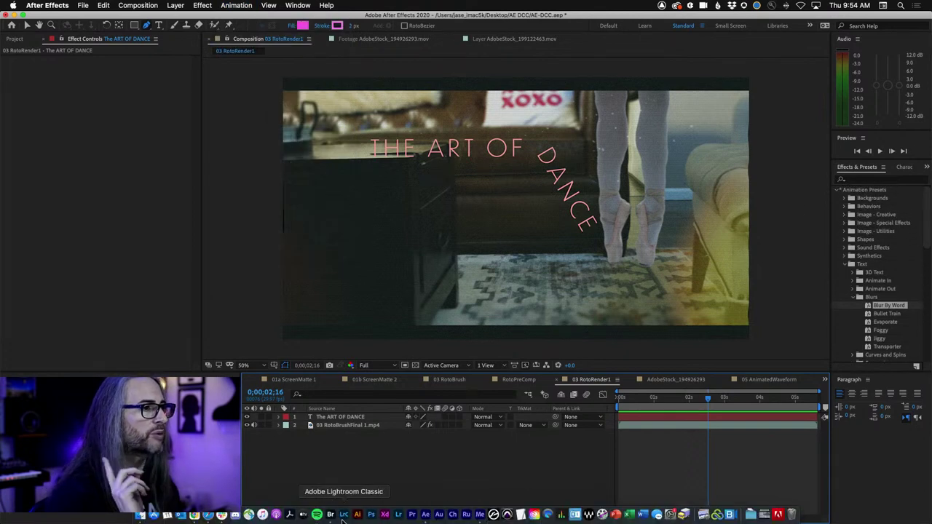
pyautogui.click(329, 515)
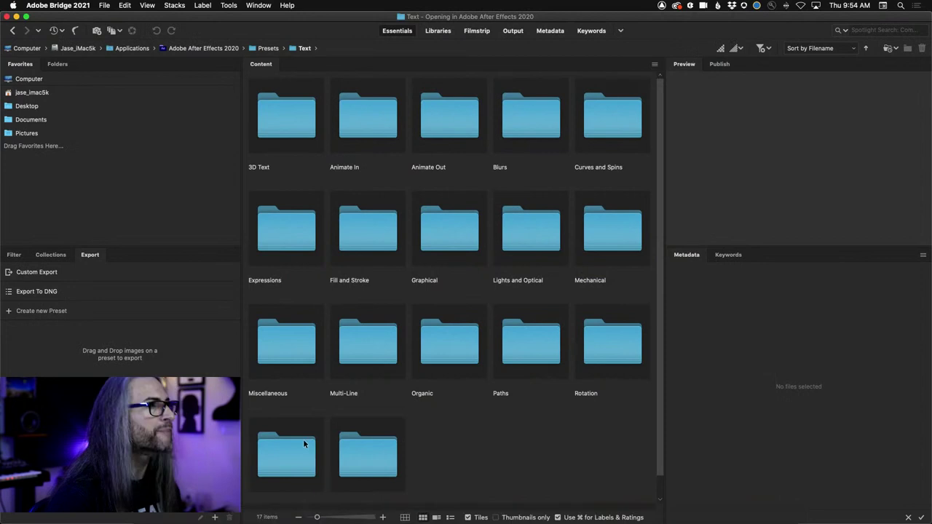
pyautogui.doubleClick(287, 115)
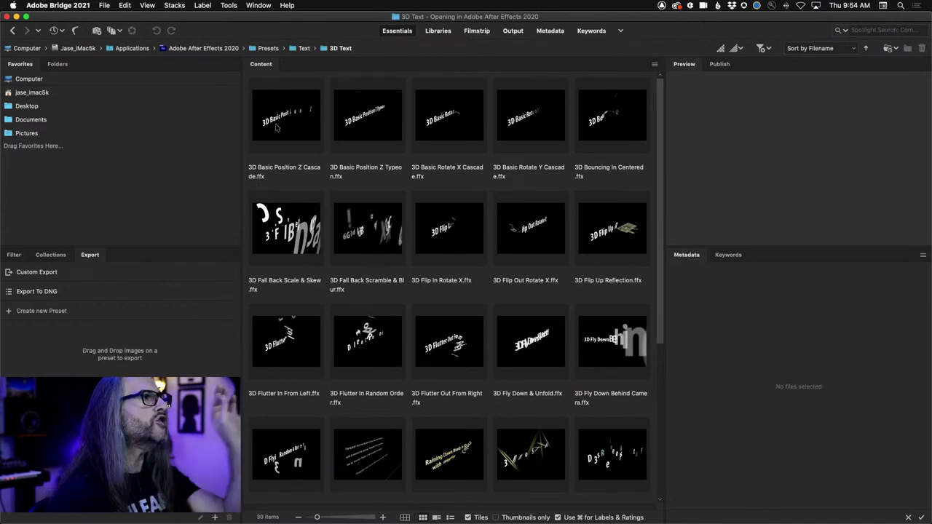
pyautogui.press('super+Tab')
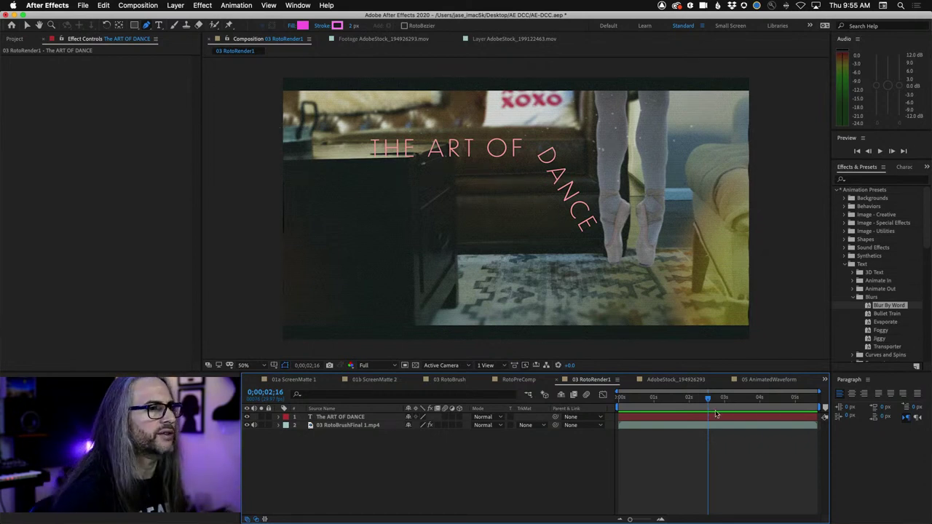
# Step: Move the playhead to 0;00;02;18 and send the 03 RotoRender1 composition to the Adobe Media Encoder queue
pyautogui.moveTo(706, 397)
pyautogui.mouseDown()
pyautogui.moveTo(659, 399)
pyautogui.moveTo(711, 407)
pyautogui.mouseUp()
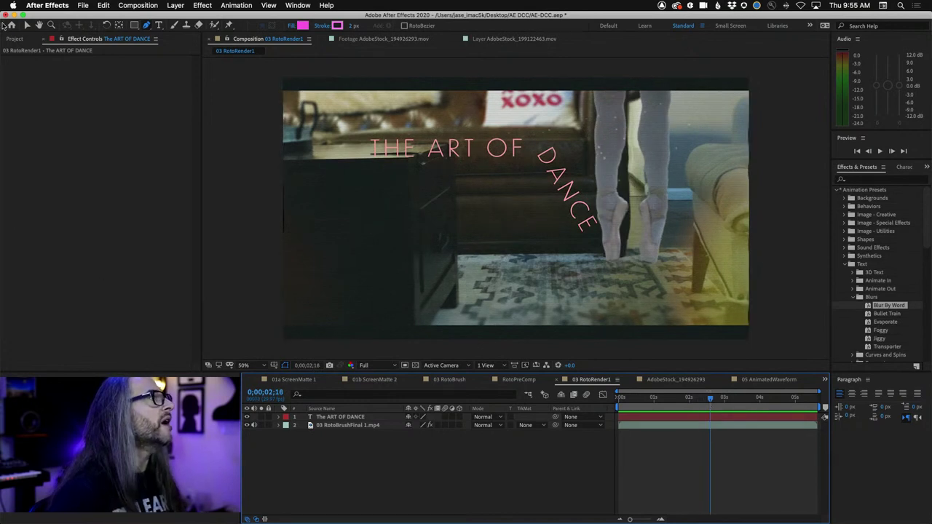
pyautogui.click(17, 51)
pyautogui.click(586, 386)
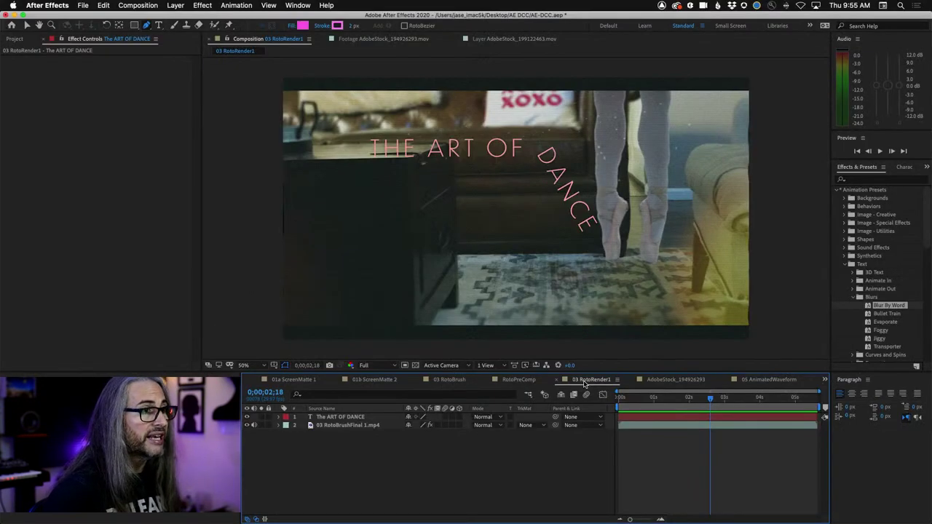
pyautogui.click(83, 5)
pyautogui.moveTo(112, 151)
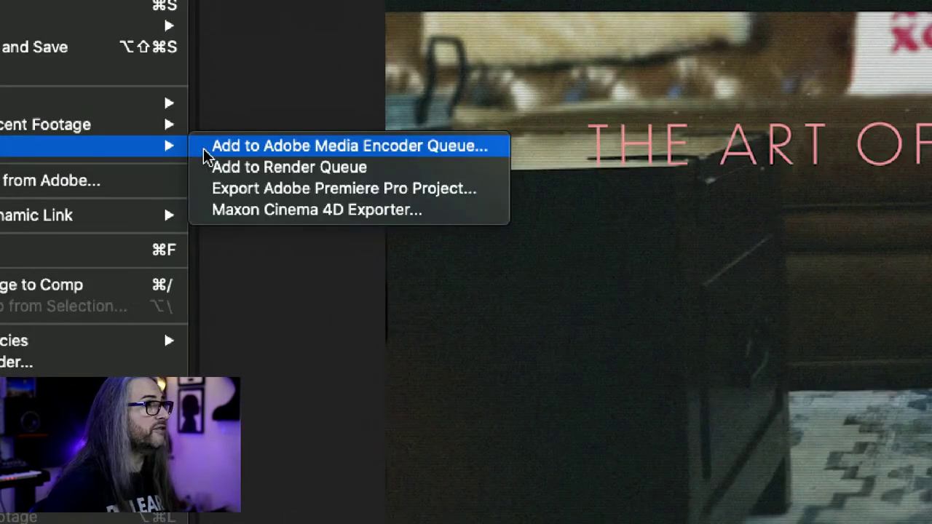
pyautogui.click(288, 149)
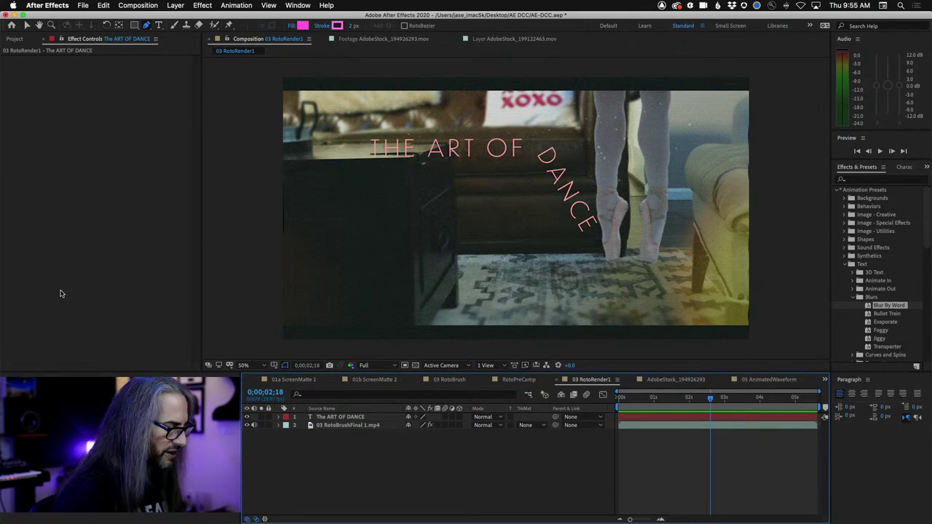
# Step: Switch to Adobe Media Encoder to reach the queued 03 RotoRender1 composition
pyautogui.press('super+Tab')
pyautogui.press('super+Tab')
pyautogui.press('super+Tab')
pyautogui.press('super+Tab')
pyautogui.press('super+Tab')
pyautogui.press('super+Tab')
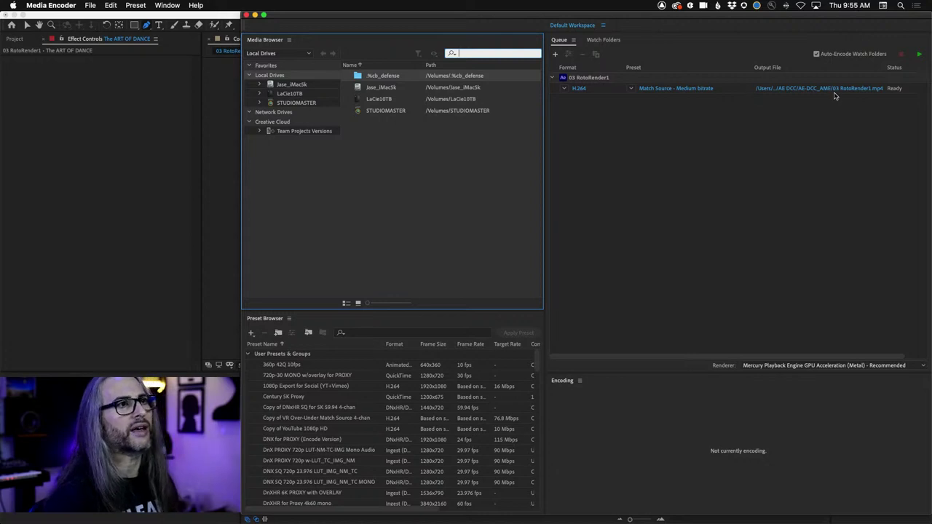
# Step: Review the export formats and the H.264 presets available for the queued 03 RotoRender1 composition, leaving both settings as they are
pyautogui.click(564, 89)
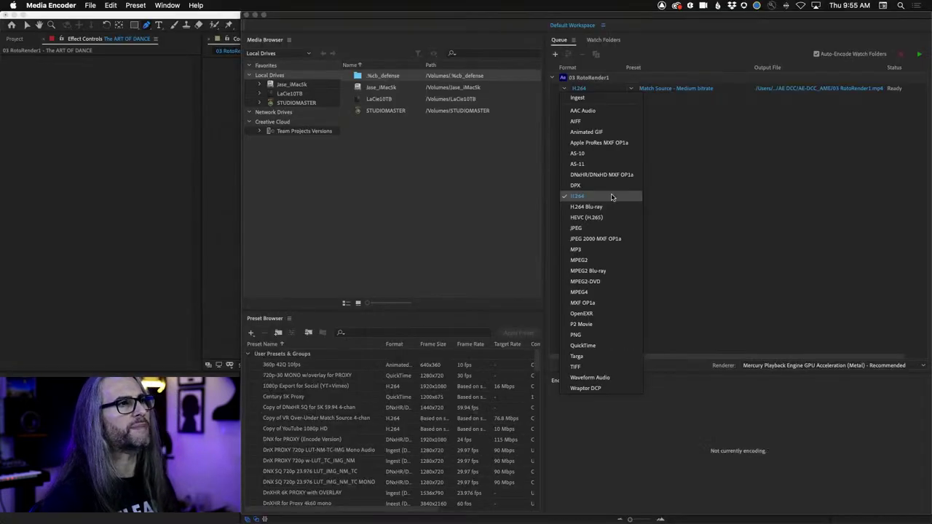
pyautogui.click(719, 195)
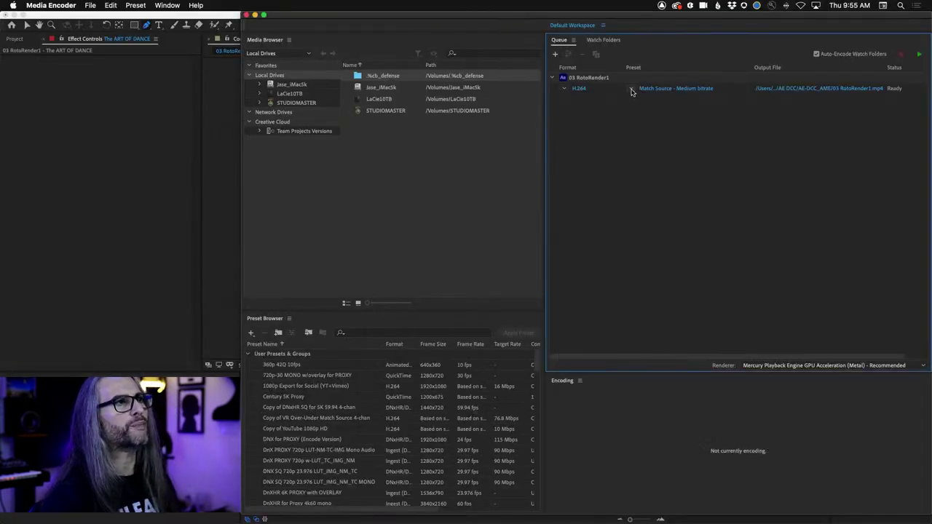
pyautogui.click(632, 91)
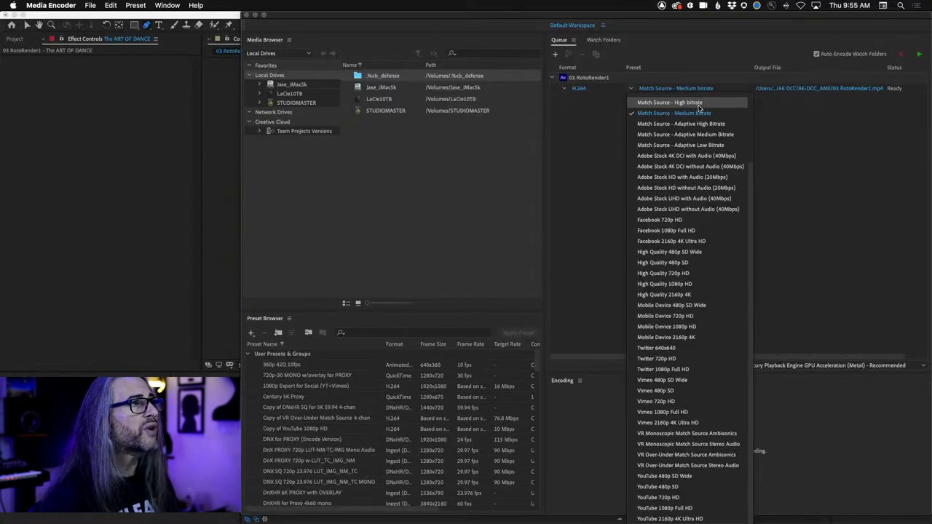
pyautogui.click(592, 167)
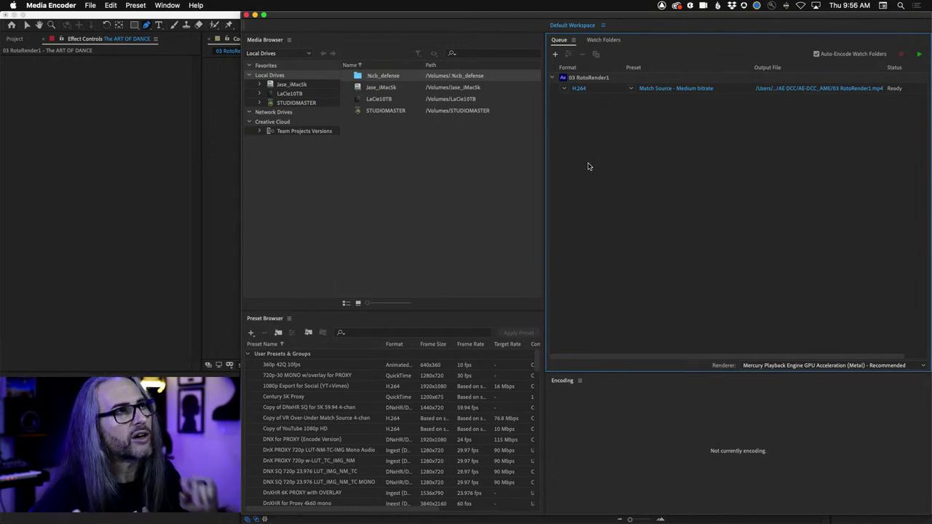
# Step: Set the output file of 03 RotoRender1 to NewFX on the Desktop and start encoding the queue
pyautogui.click(812, 88)
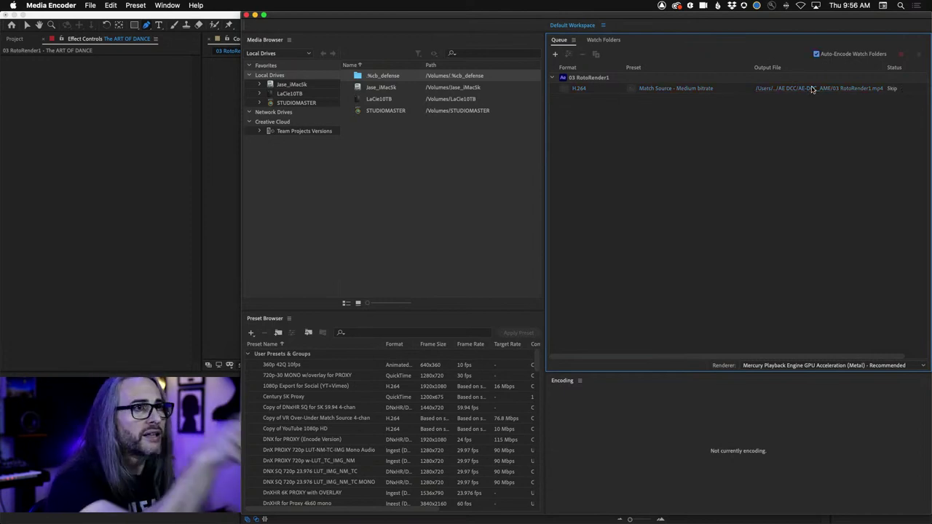
pyautogui.click(288, 167)
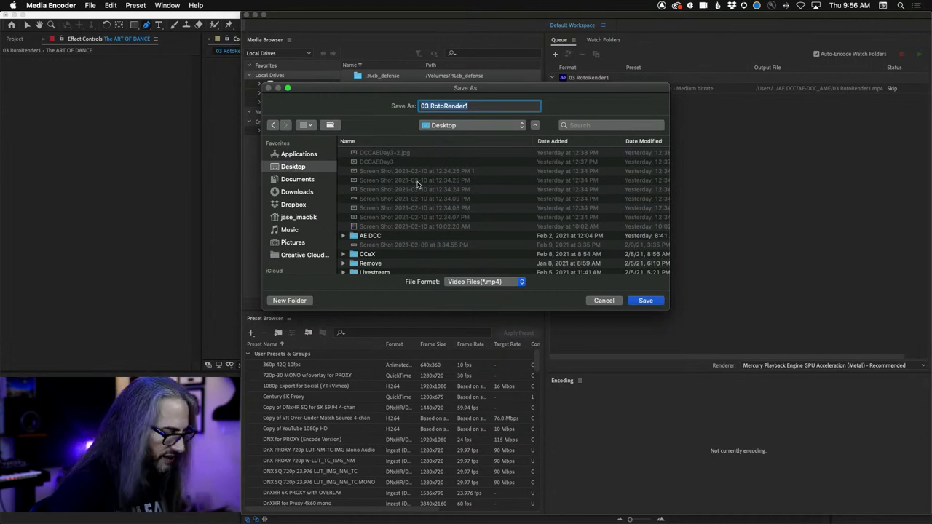
pyautogui.write('NewFX')
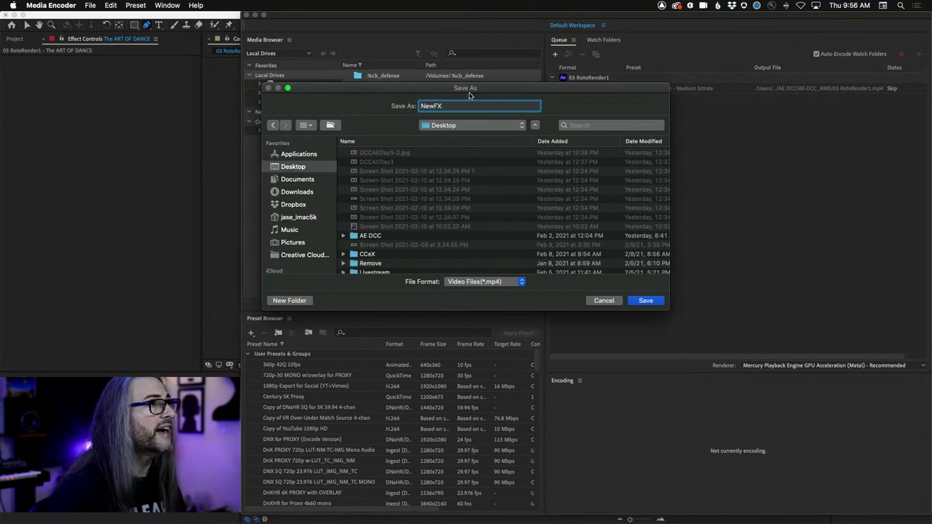
pyautogui.click(644, 302)
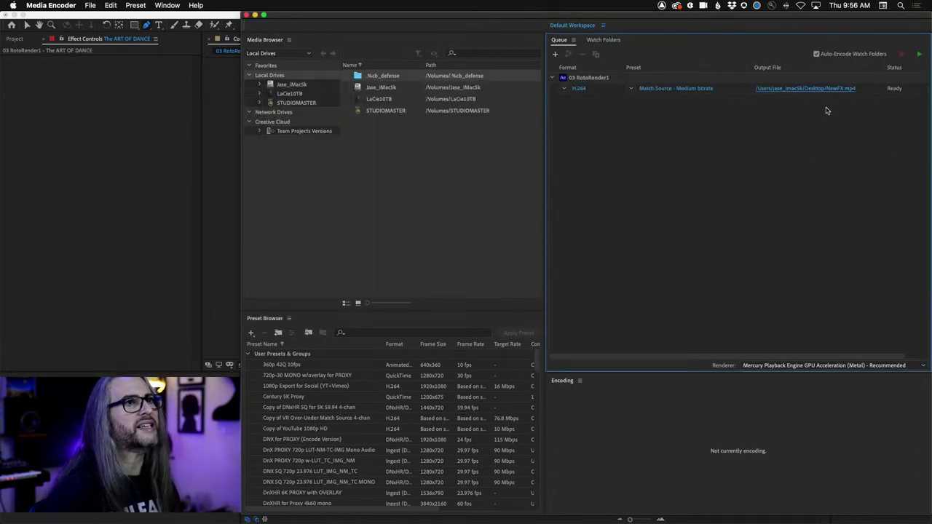
pyautogui.click(920, 56)
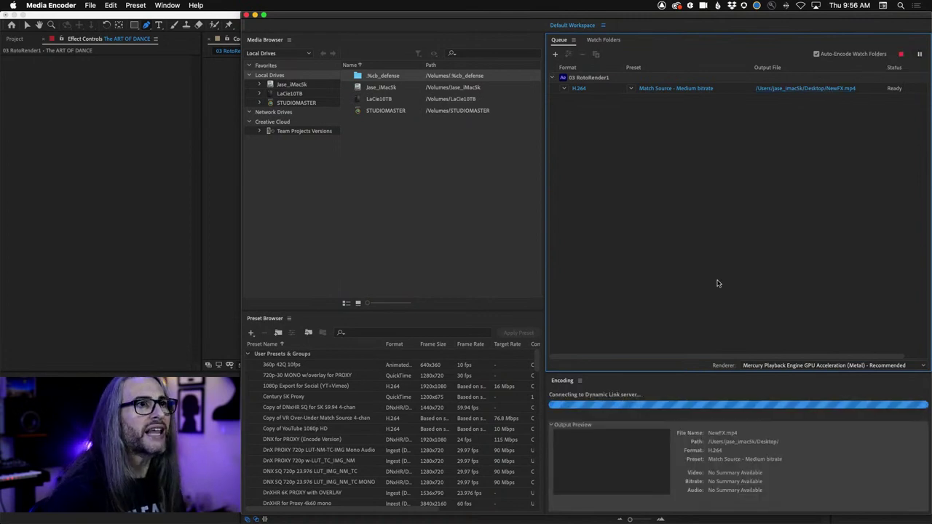